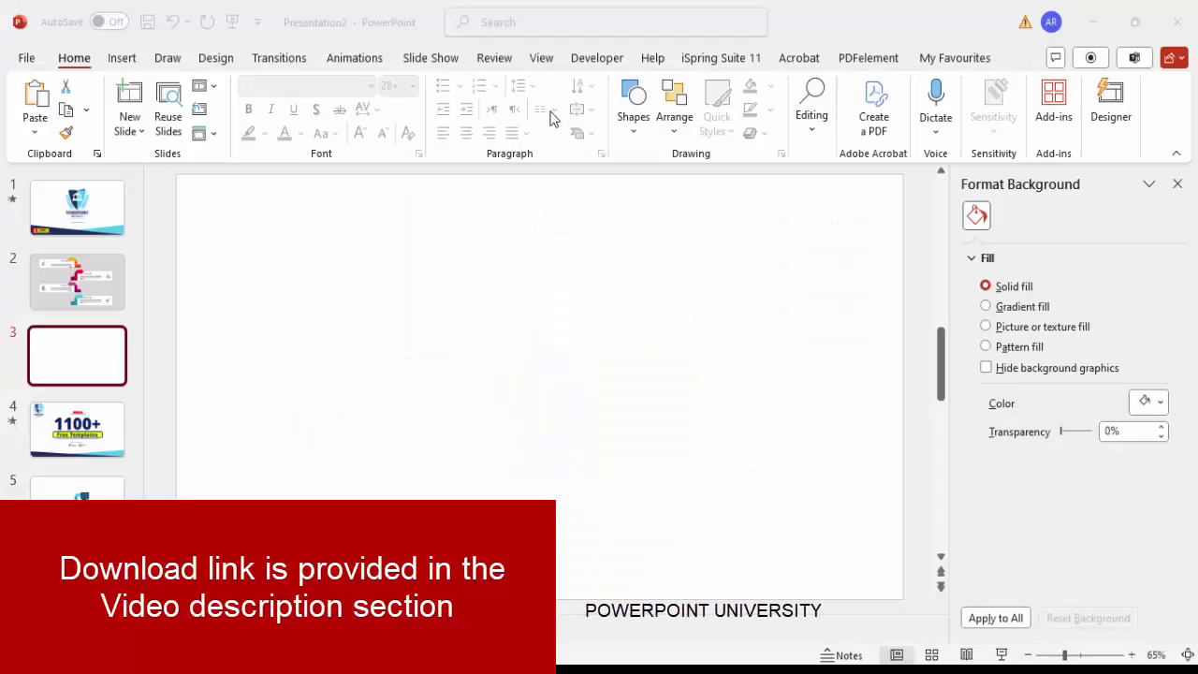
Show the guides on slide 3 and draw a rectangle about 0.62" high and 1.36" wide with its lower-right corner at their intersection.
left_click(541, 59)
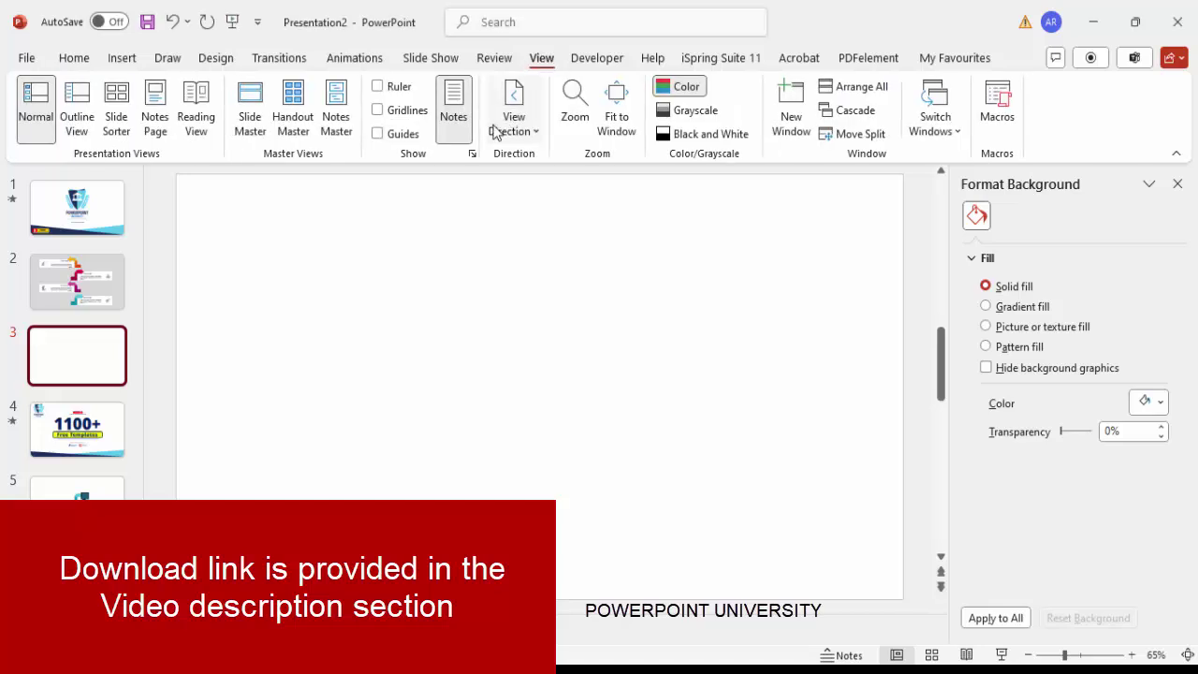
left_click(378, 134)
left_click(122, 58)
left_click(394, 131)
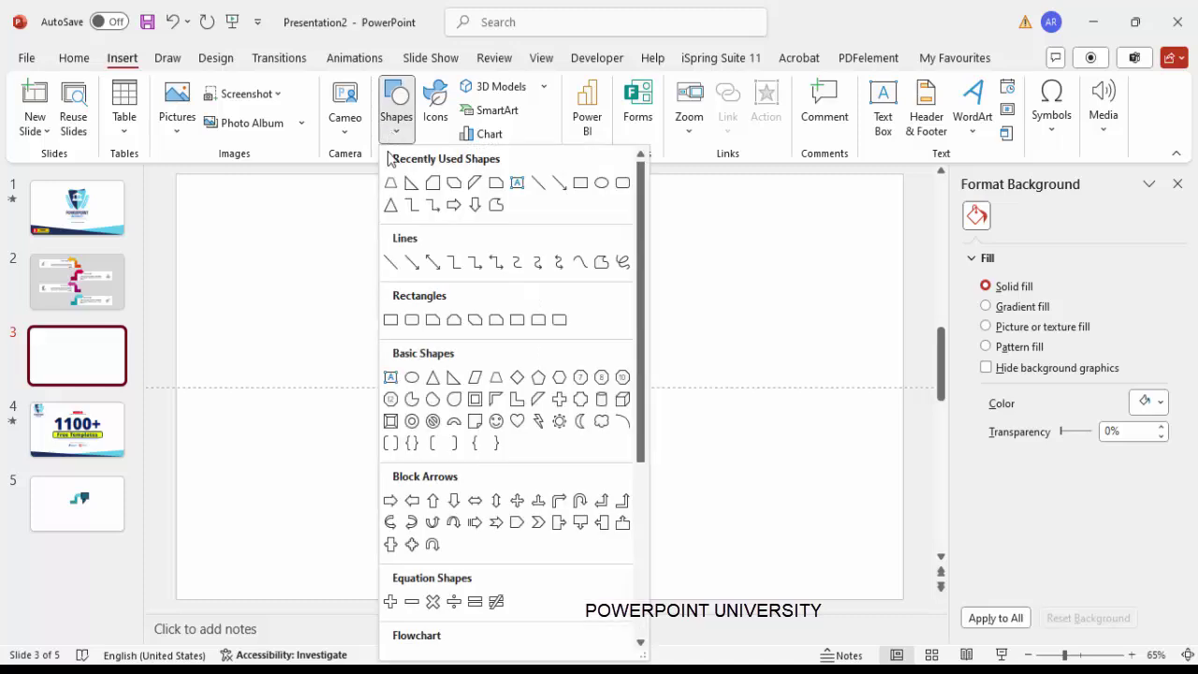
left_click(390, 321)
mouse_move(474, 360)
left_mouse_down()
mouse_move(536, 385)
mouse_move(465, 350)
left_mouse_up()
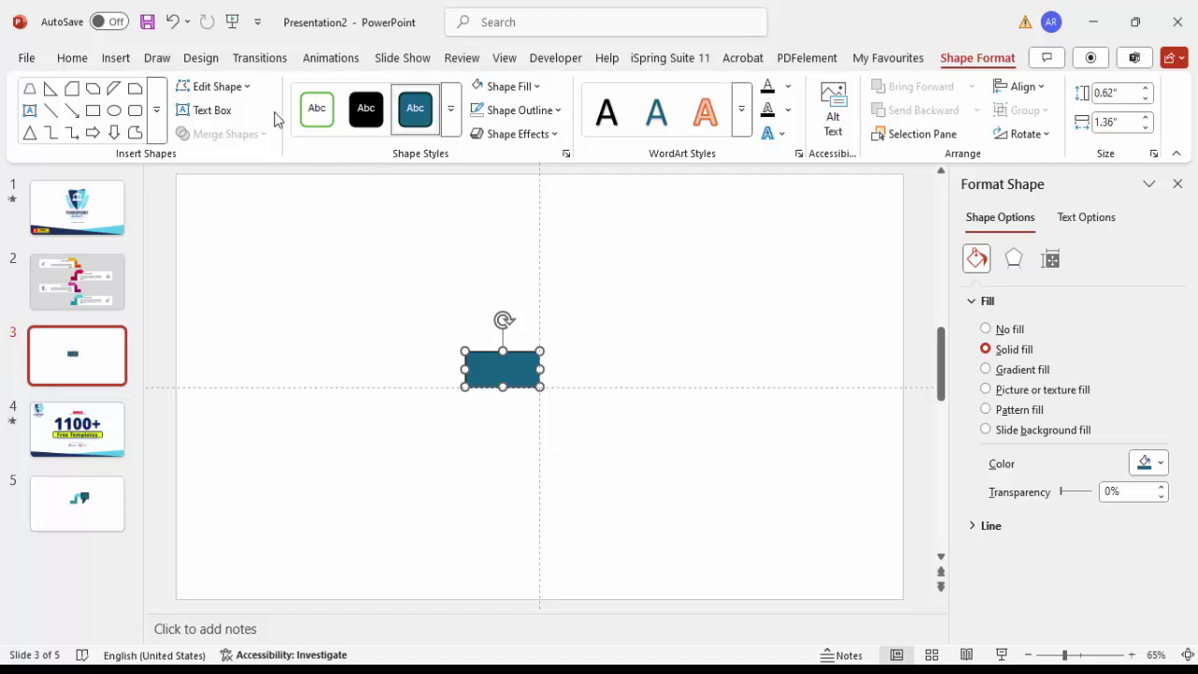
Draw a trapezoid about 0.68" high and 1.45" wide above and to the right of the rectangle, and rotate it left 90°.
left_click(120, 58)
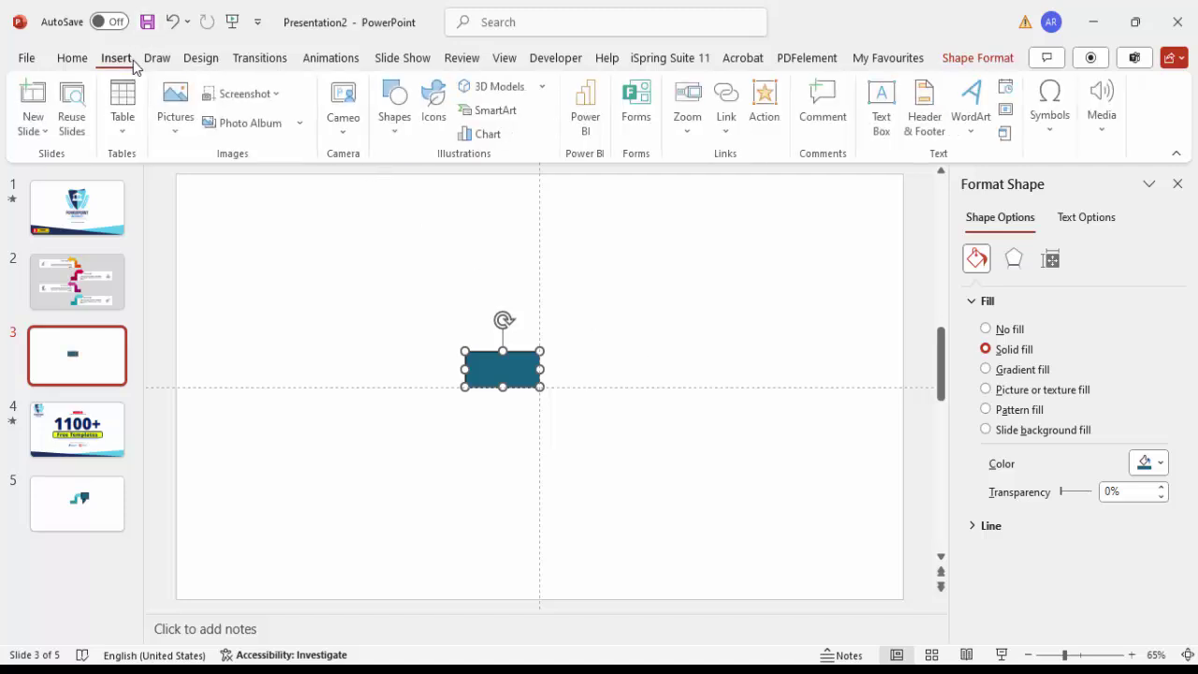
left_click(397, 131)
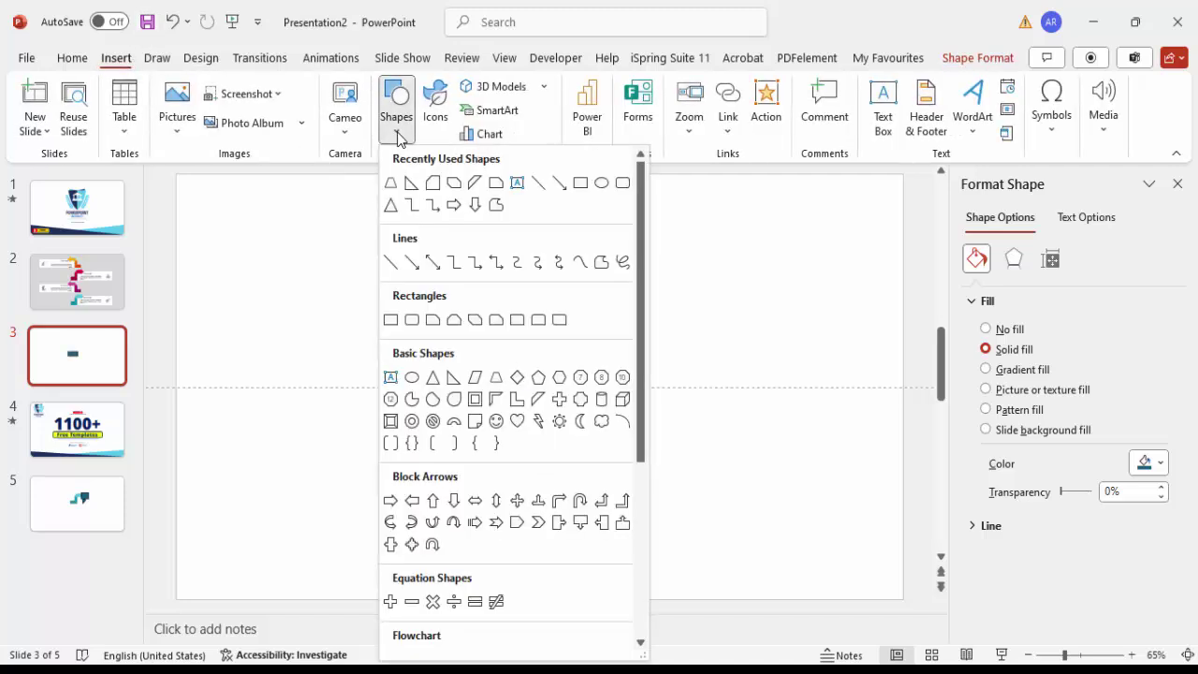
left_click(496, 380)
left_click_drag(577, 285, 656, 323)
left_click(1028, 134)
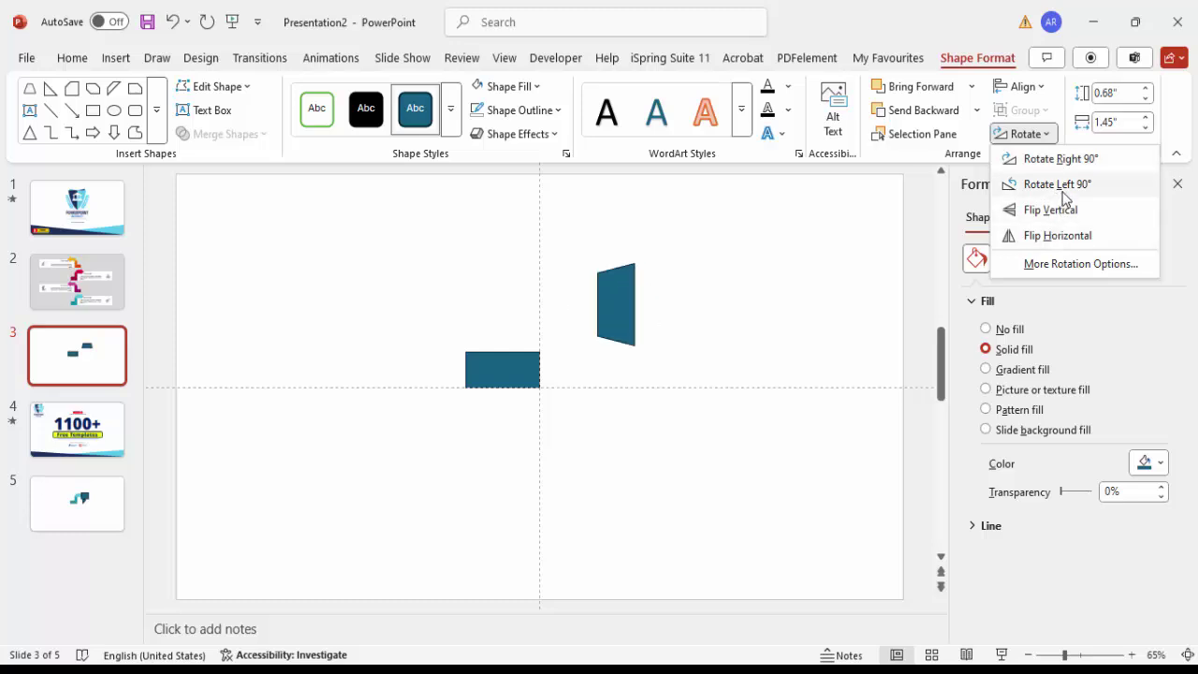
left_click(1060, 190)
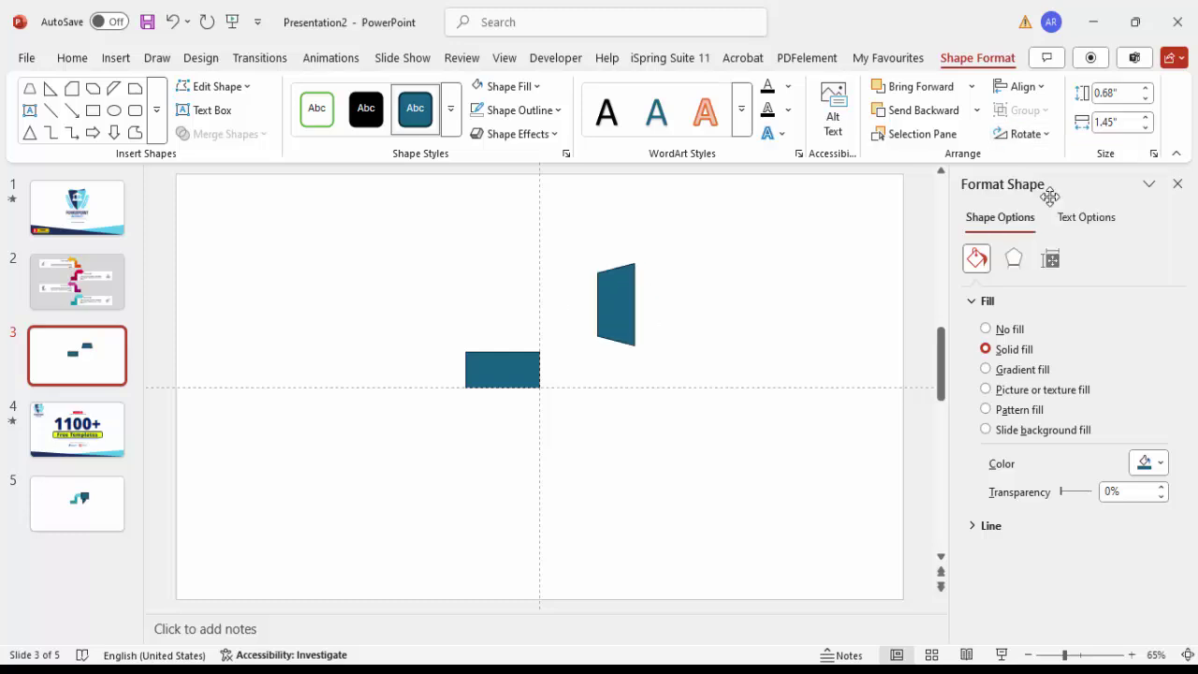
Fill the trapezoid with light blue and move it over the rectangle's right half, with its lower-right corner at the guides' intersection.
left_click(520, 93)
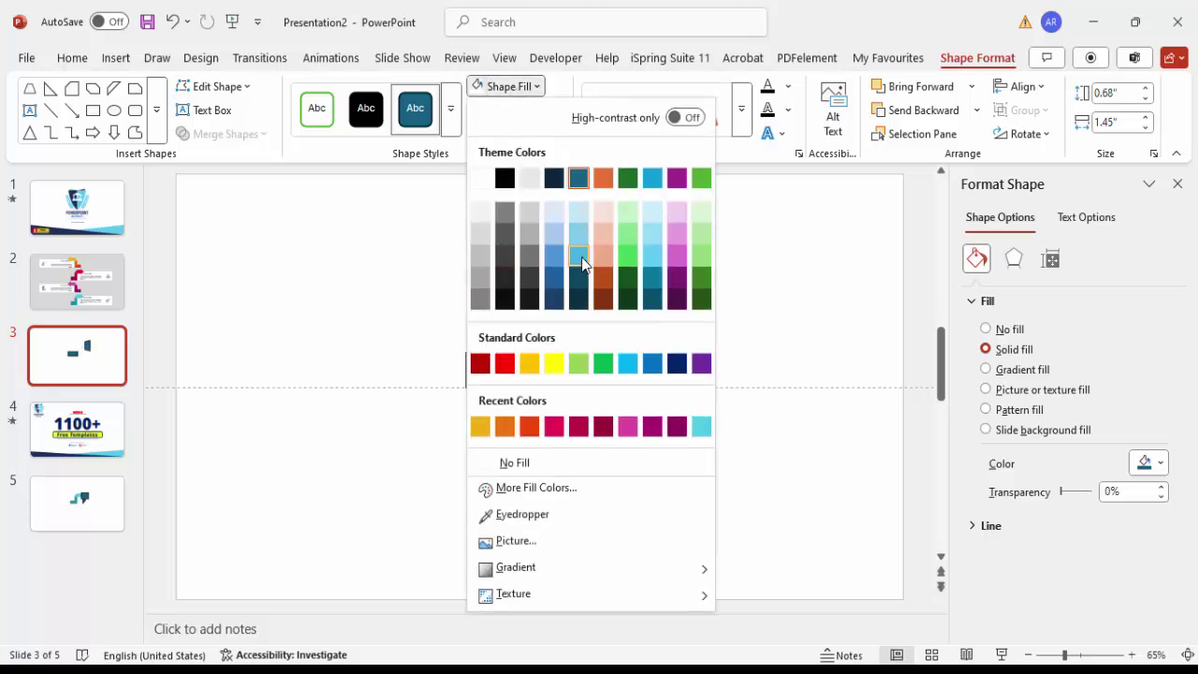
left_click(581, 260)
left_click(527, 374)
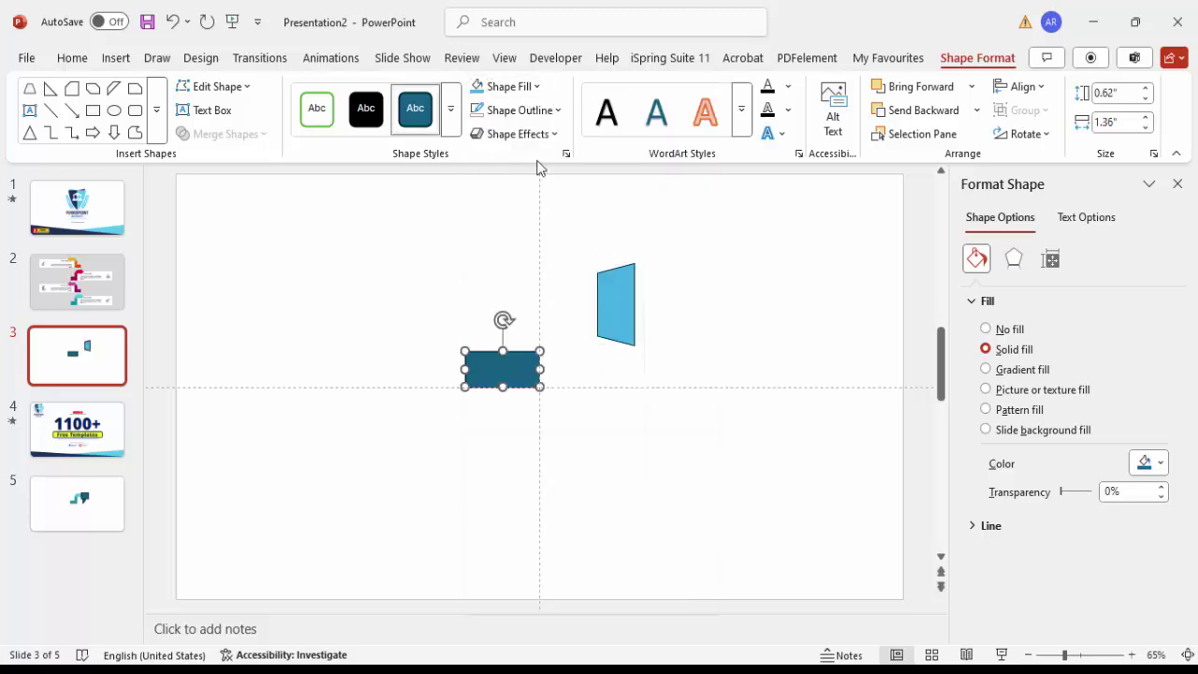
left_click(621, 313)
left_click_drag(621, 309, 521, 354)
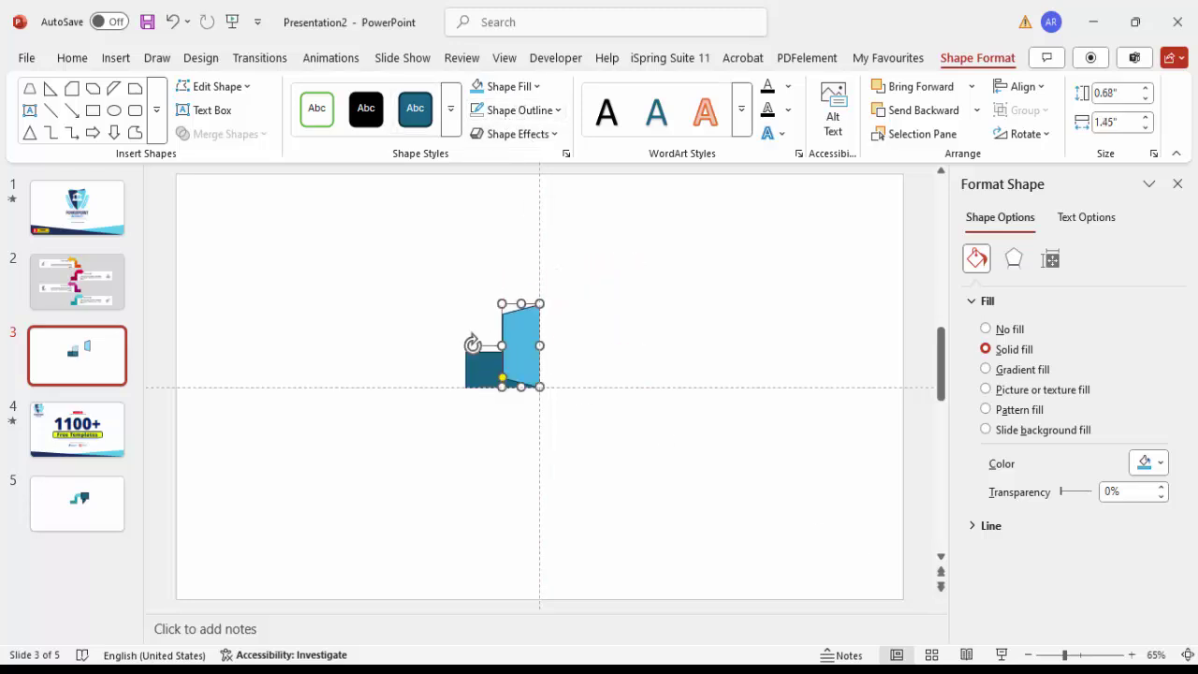
Remove the outlines from the light blue trapezoid and the teal rectangle.
left_click(1086, 656)
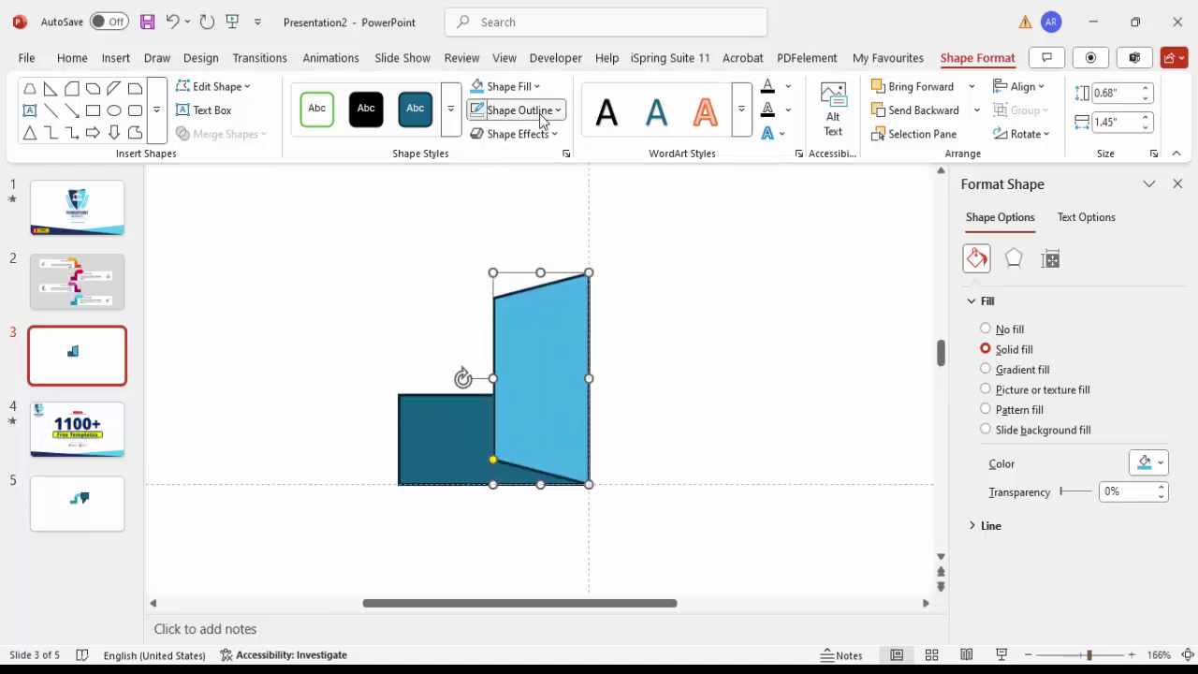
left_click(541, 113)
left_click(525, 487)
left_click(433, 428)
left_click(474, 117)
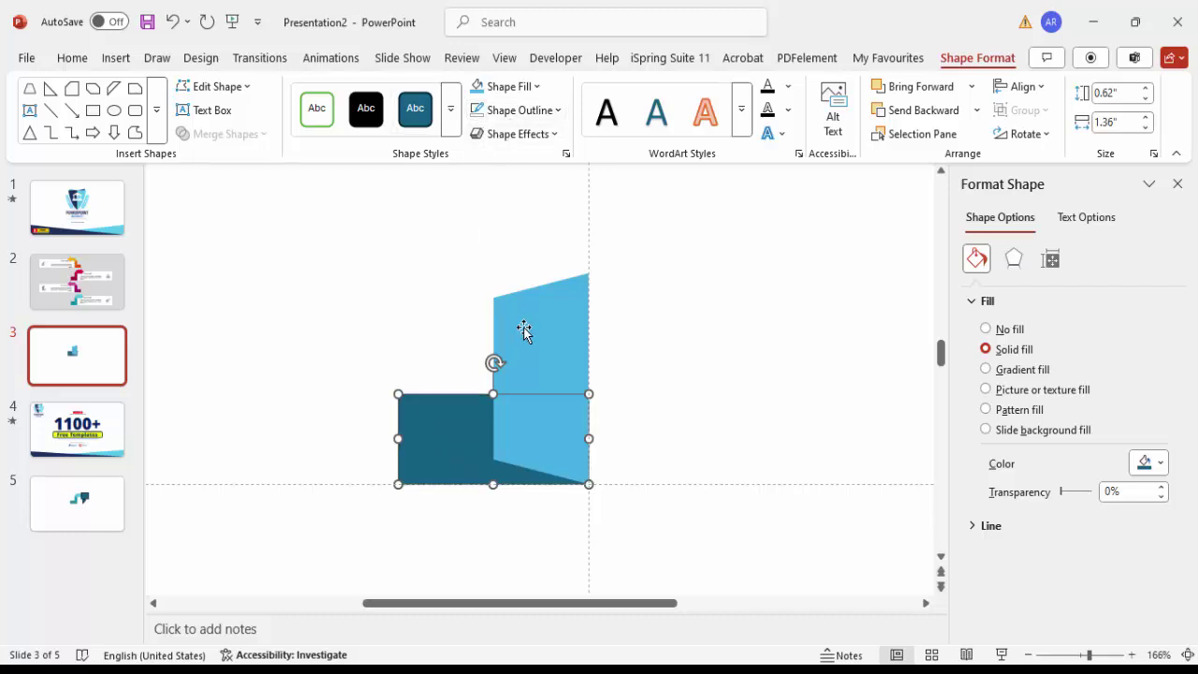
Steepen the trapezoid's slanted ends until the lower-left corner meets the rectangle's top edge, and lengthen the shape upward to about 1.9".
left_click(541, 353)
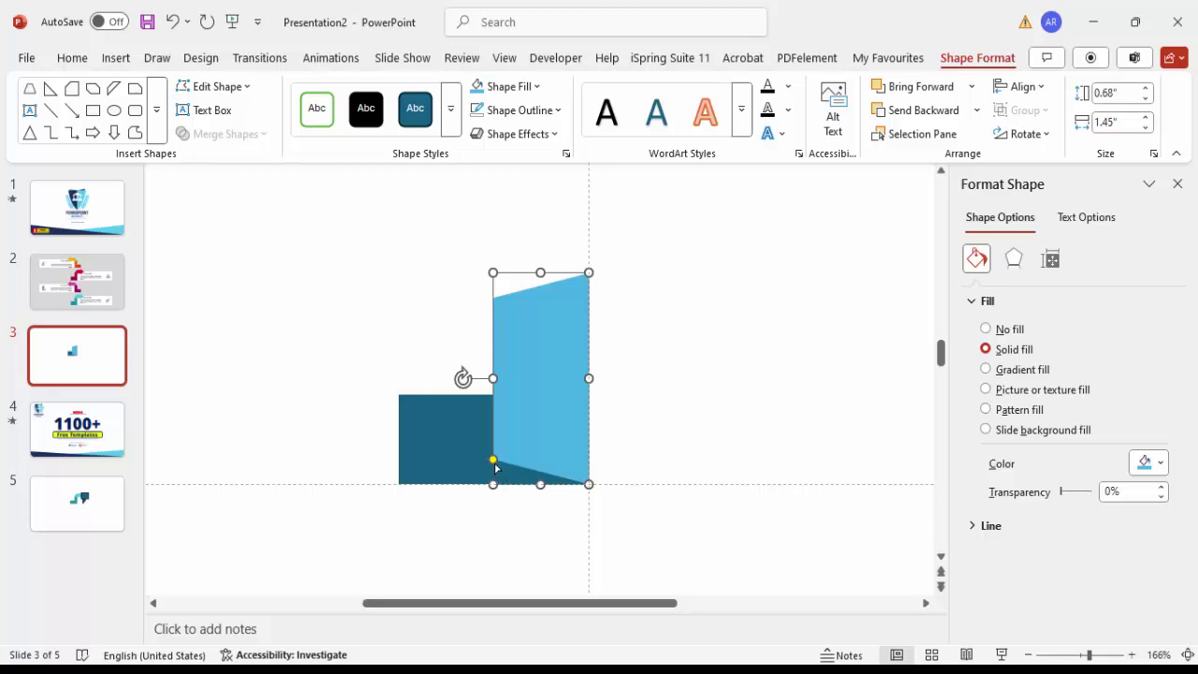
left_click_drag(494, 463, 514, 397)
left_click_drag(540, 273, 543, 208)
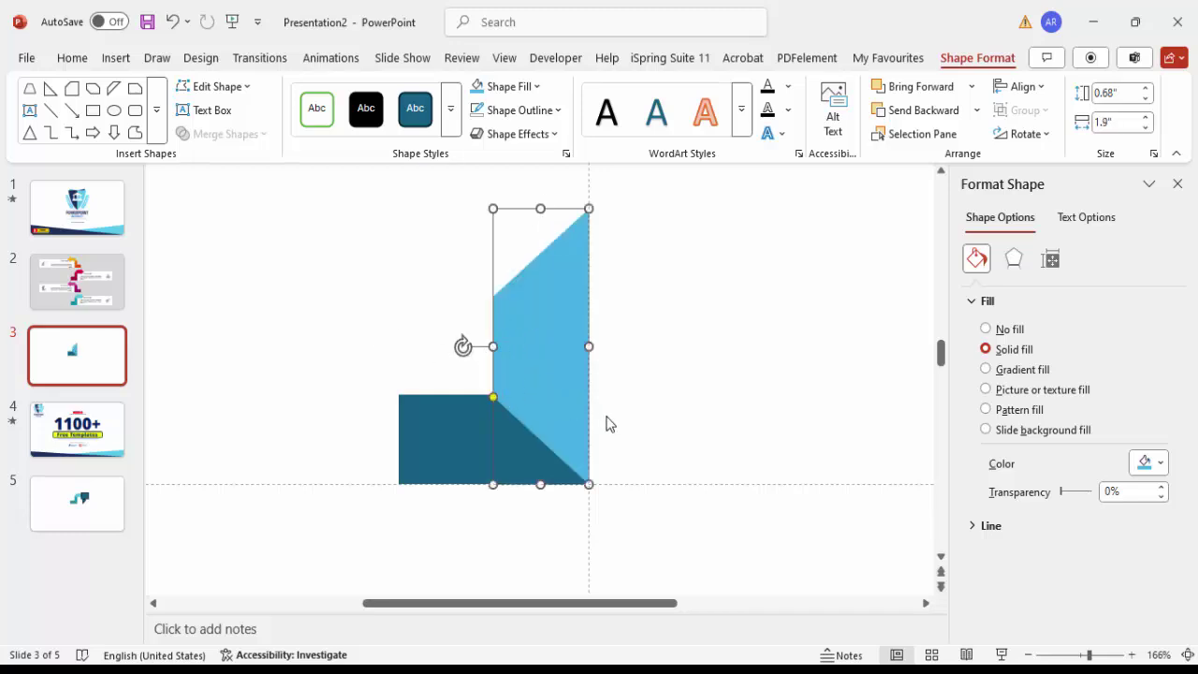
left_click(646, 391)
left_click(562, 389)
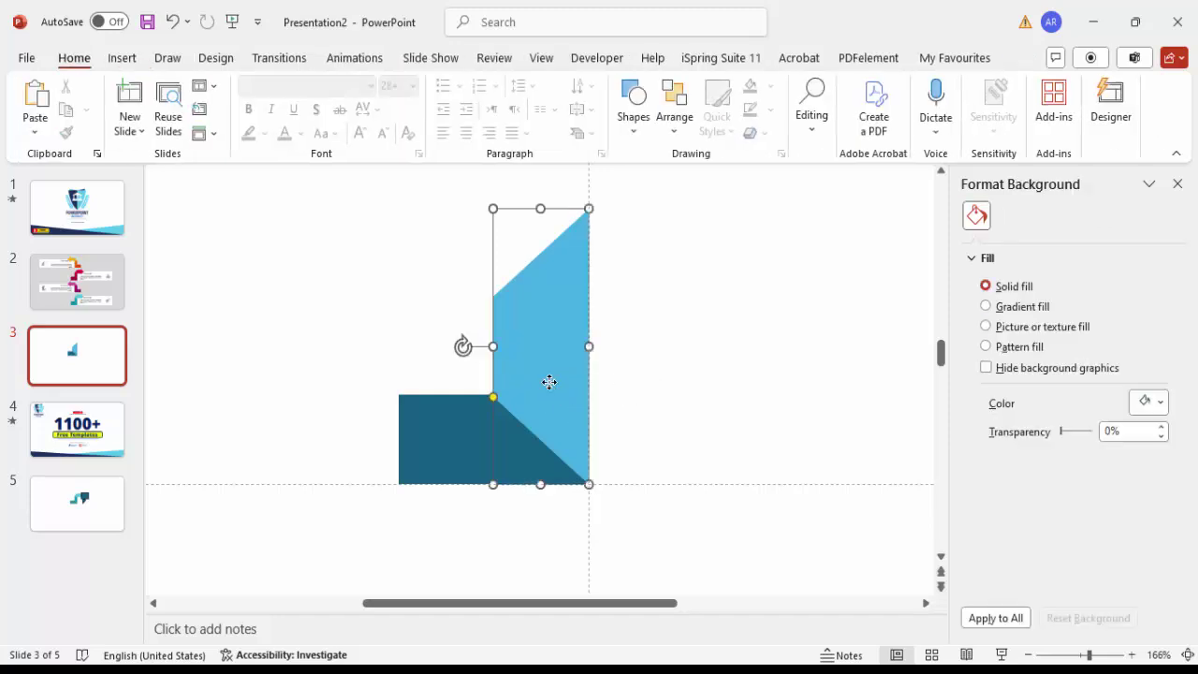
left_click_drag(495, 400, 497, 400)
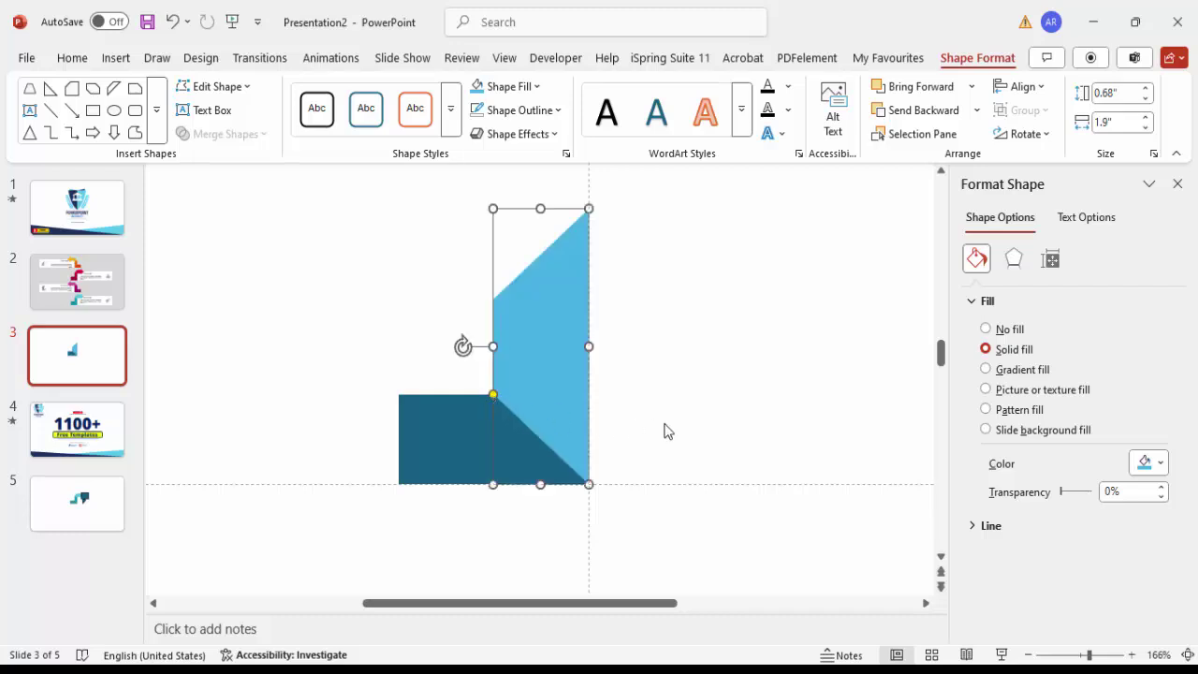
left_click(667, 430)
Lengthen the light blue trapezoid further upward to about 2.11".
left_click(551, 320)
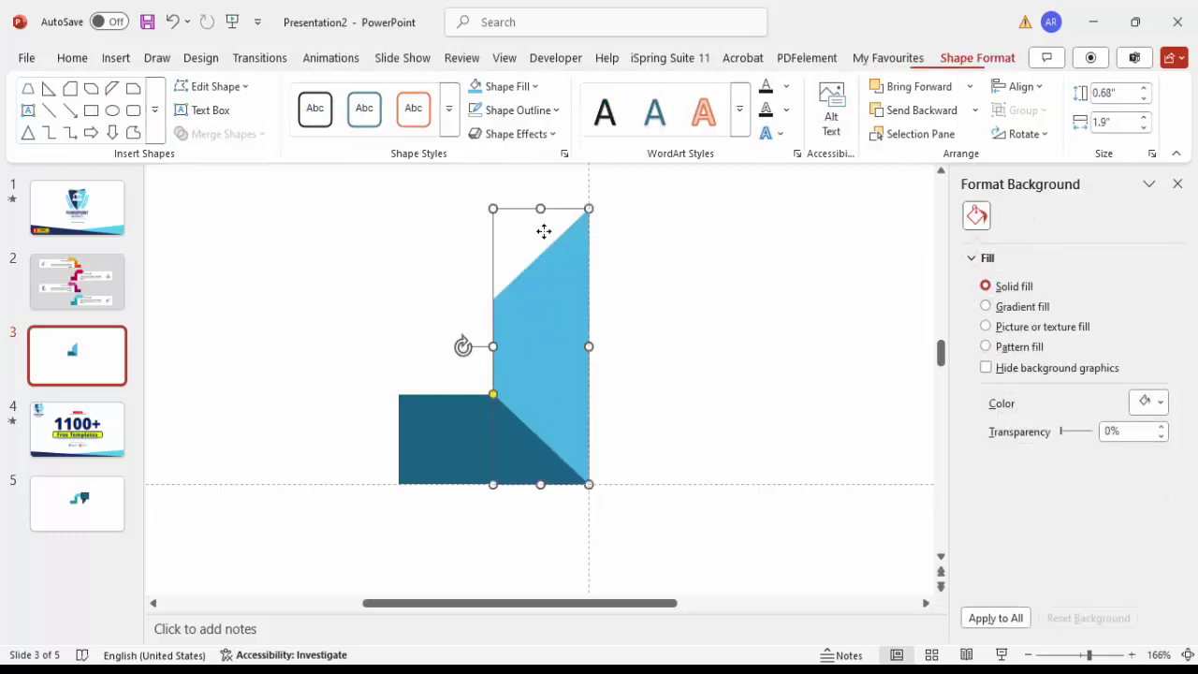
left_click_drag(543, 201, 546, 196)
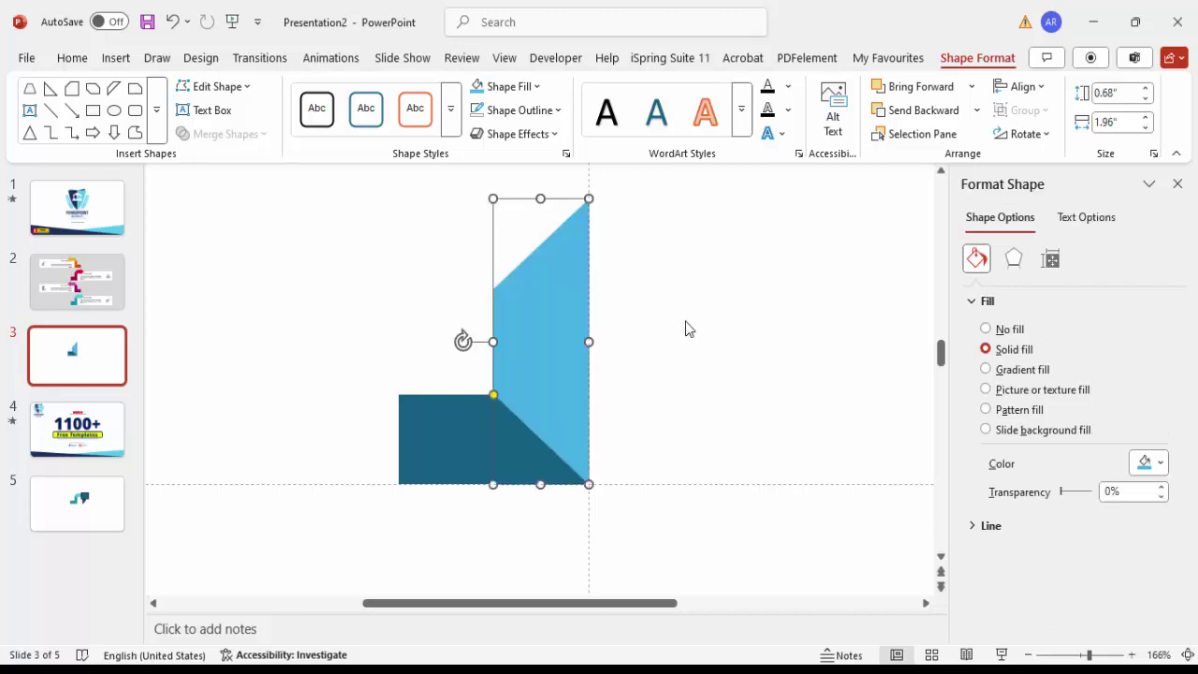
left_click(1188, 655)
left_click(616, 321)
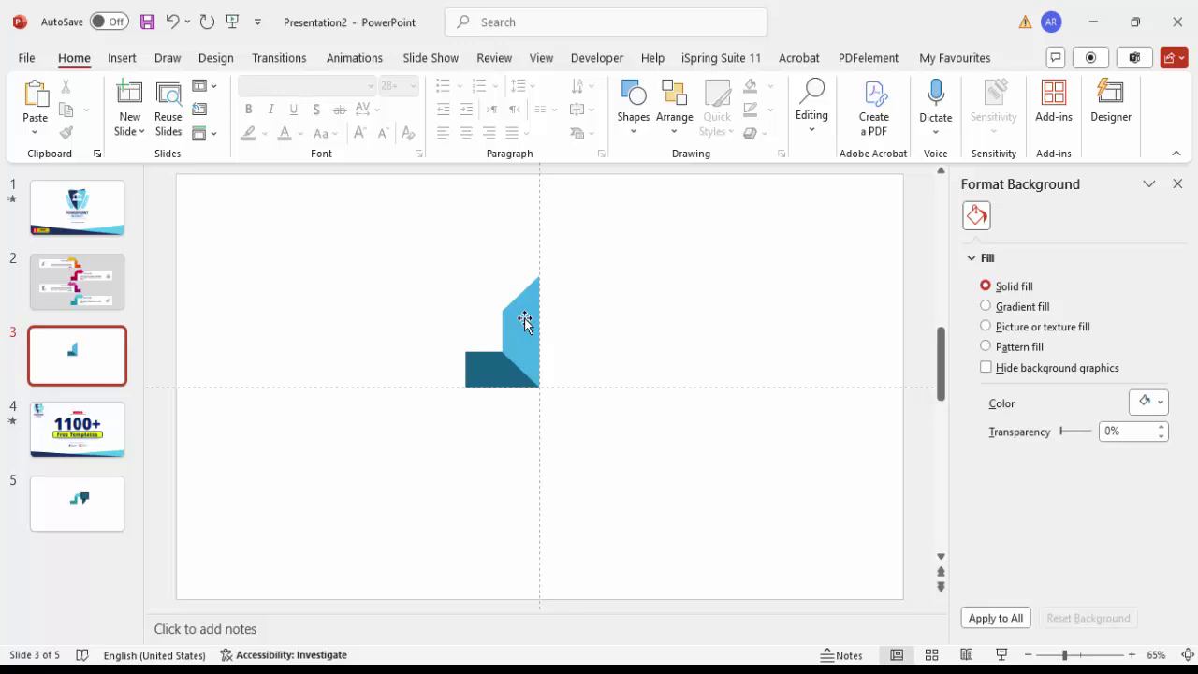
left_click(524, 322)
left_click_drag(519, 271, 520, 267)
left_click(590, 324)
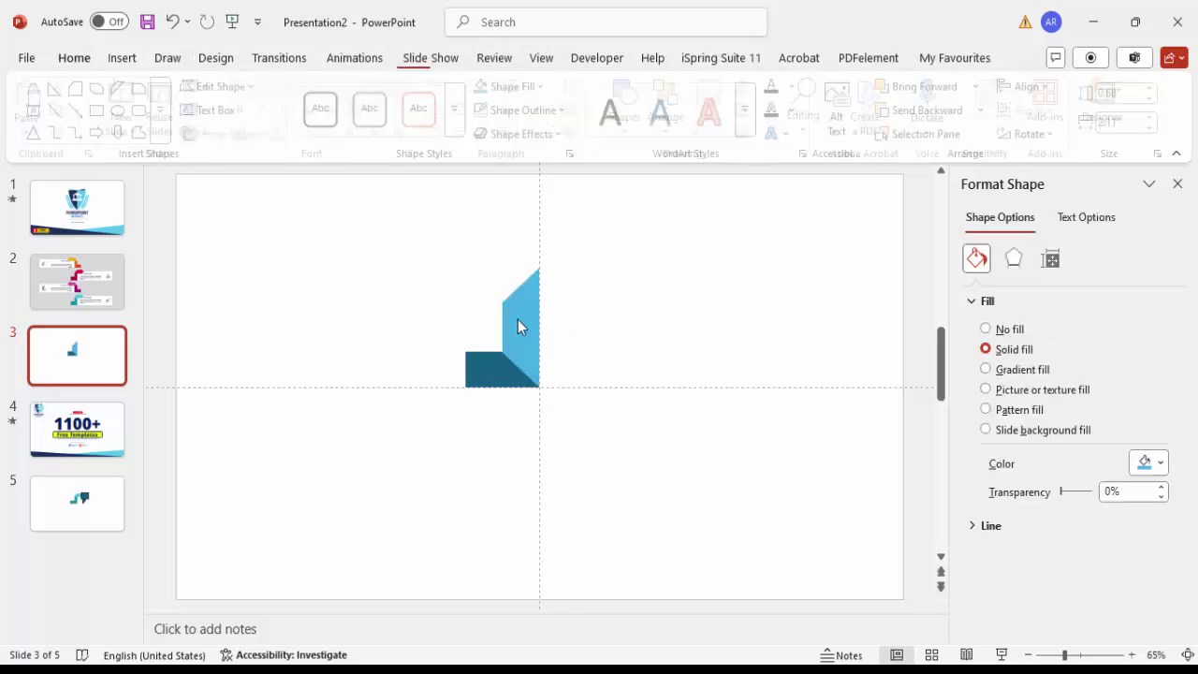
Duplicate the light blue trapezoid to its right and fill the copy with dark teal.
left_click(517, 321)
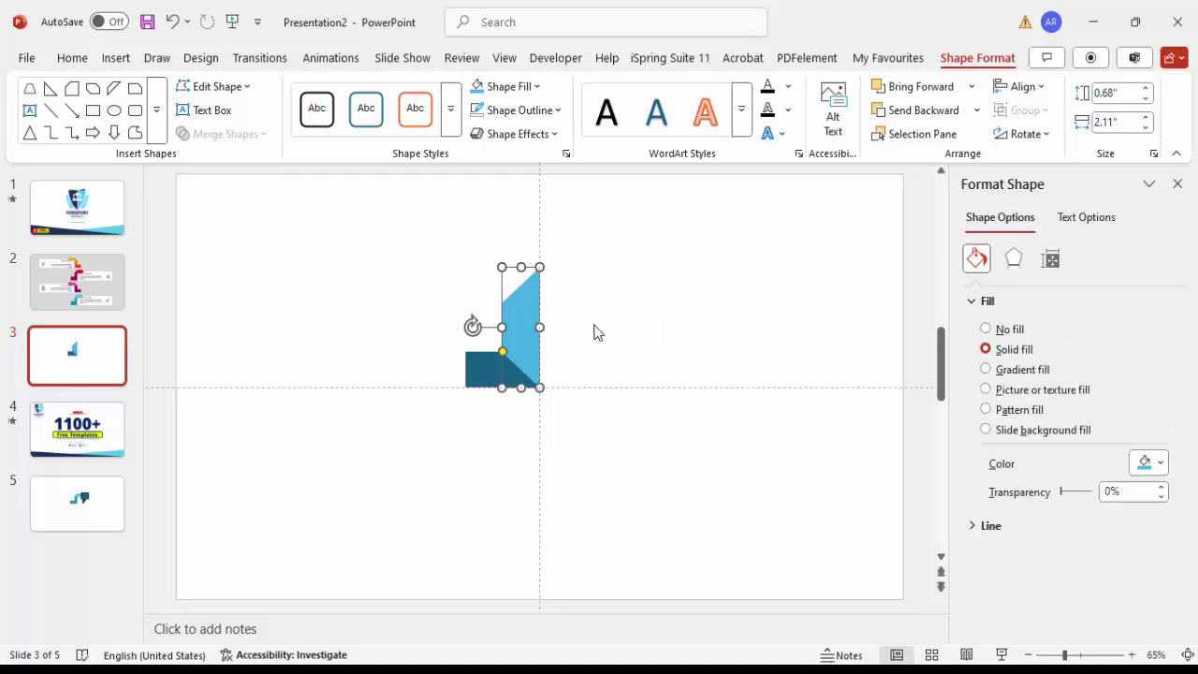
left_click_drag(529, 316, 594, 317)
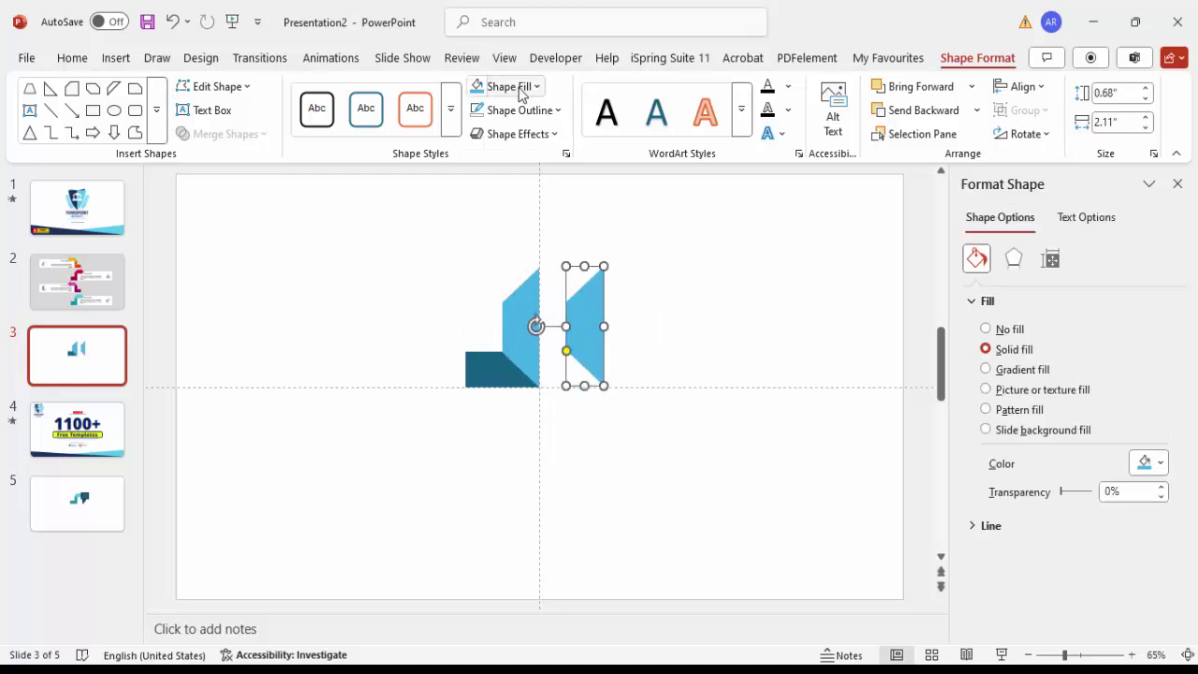
left_click(522, 88)
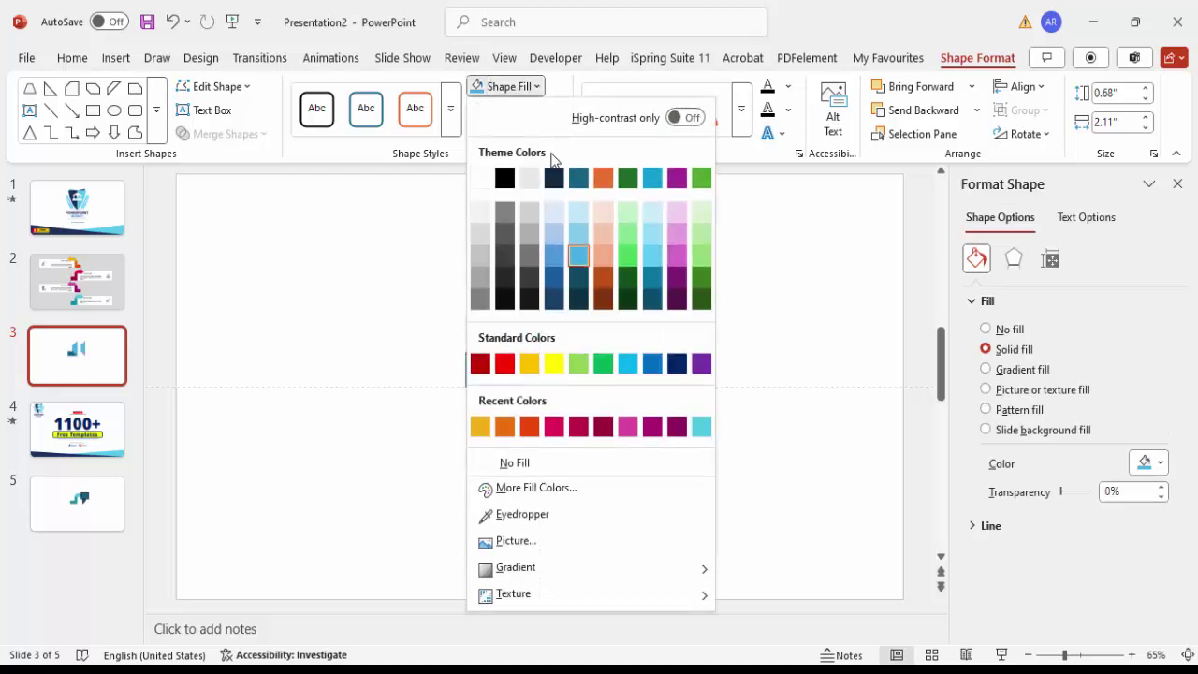
left_click(578, 279)
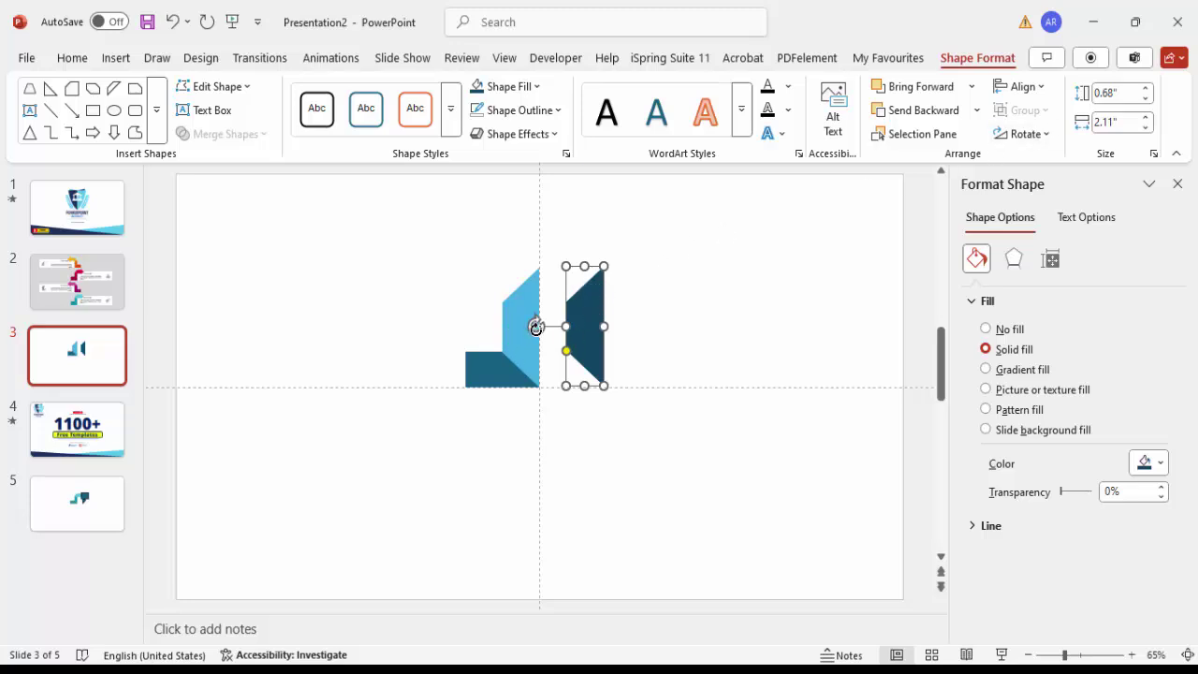
Rotate the dark teal trapezoid 90° clockwise so that it lies horizontally with its long side facing down.
left_click_drag(536, 327, 527, 307)
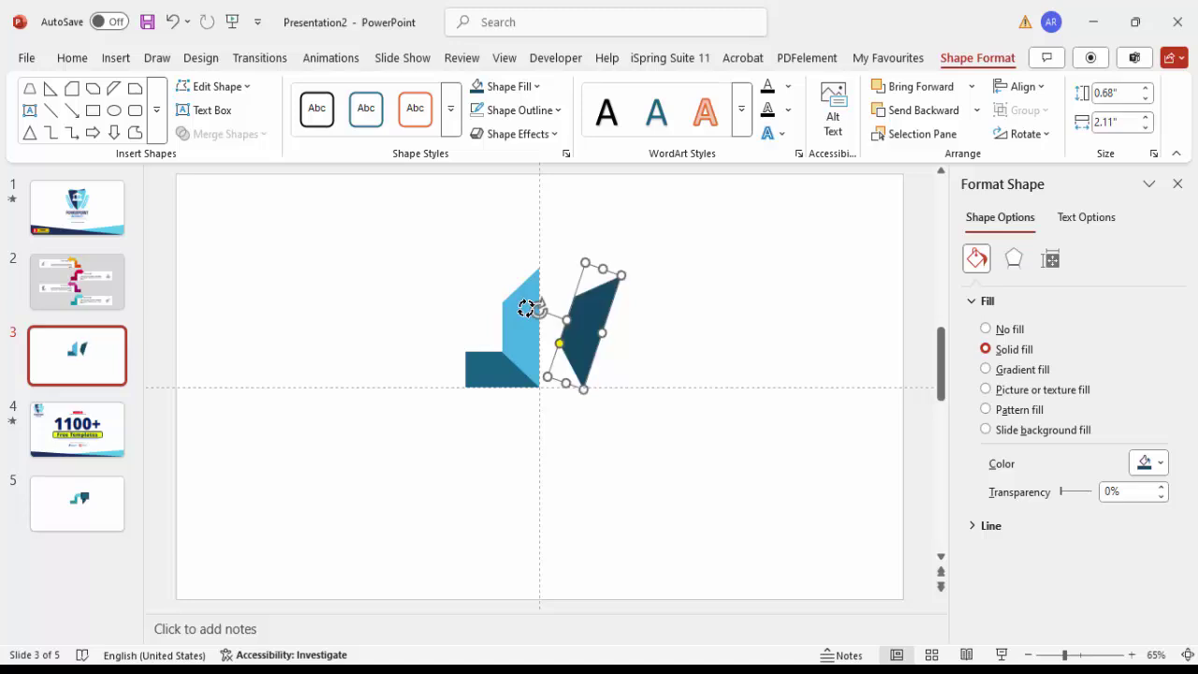
key("ctrl+z")
key("alt+Right")
key("alt+Right")
key("alt+Right")
key("alt+Right")
key("alt+Right")
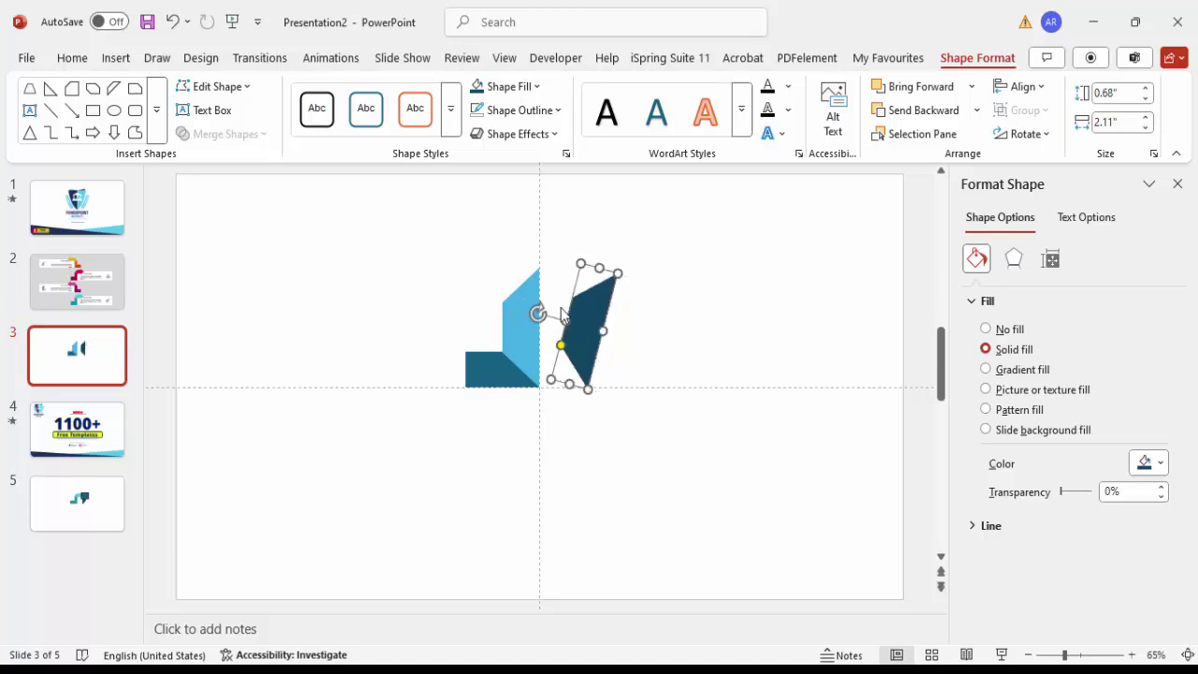
key("alt+Right")
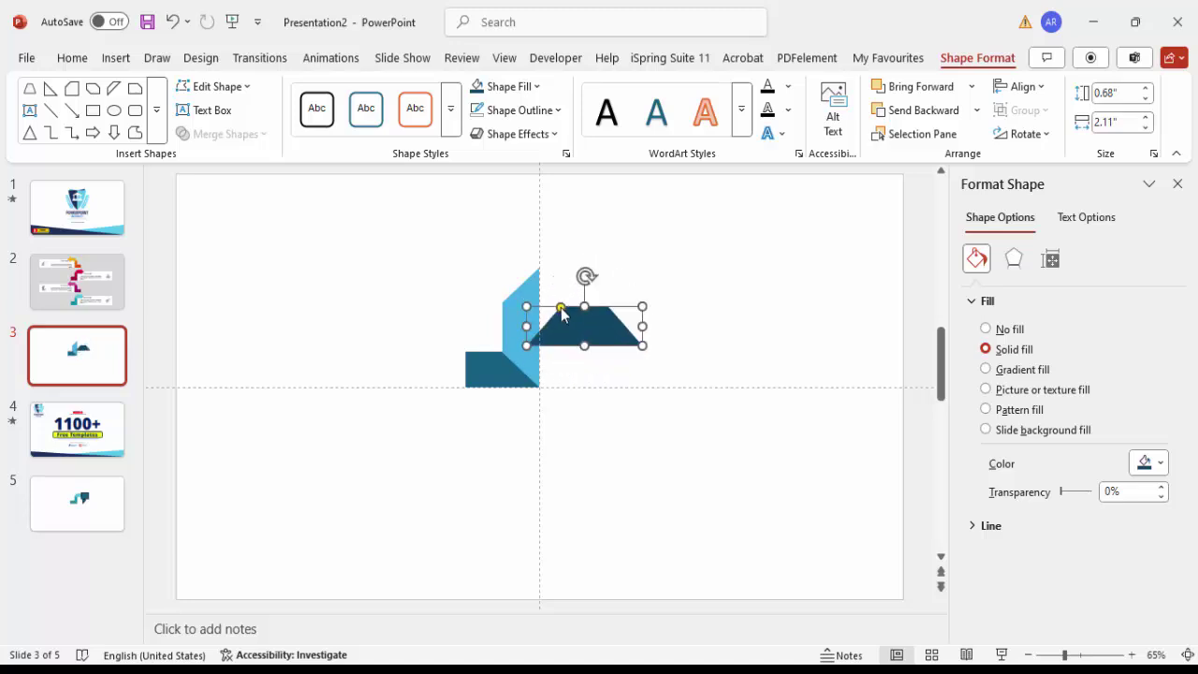
Place the dark teal trapezoid on top of the light blue one, aligning its lower-left corner with the light blue shape's upper-left corner.
left_click_drag(609, 331, 570, 290)
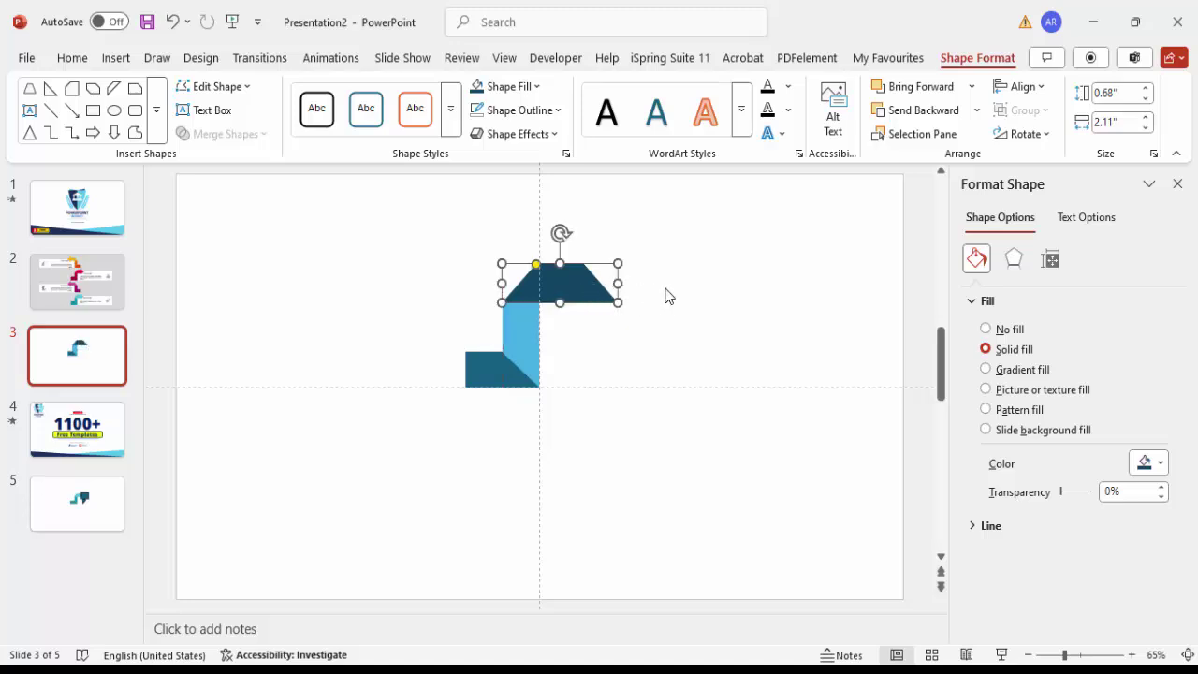
left_click(1083, 655)
left_click(609, 476)
mouse_move(529, 380)
left_mouse_down()
mouse_move(529, 408)
mouse_move(528, 364)
left_mouse_up()
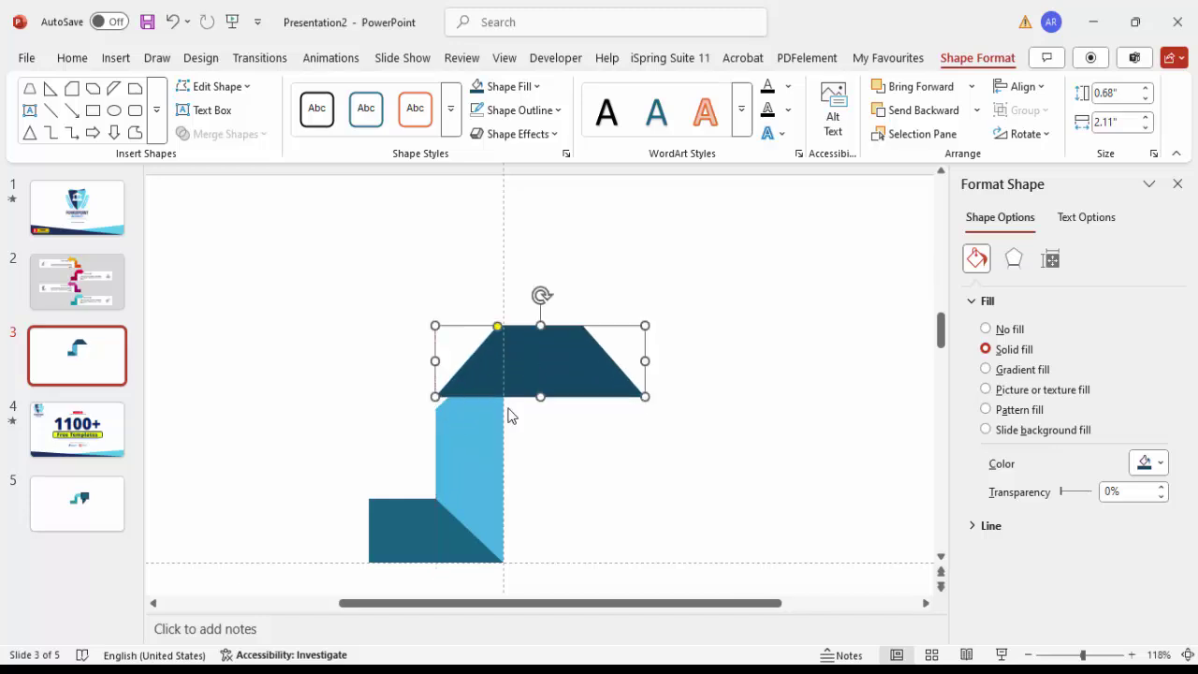
key("Down")
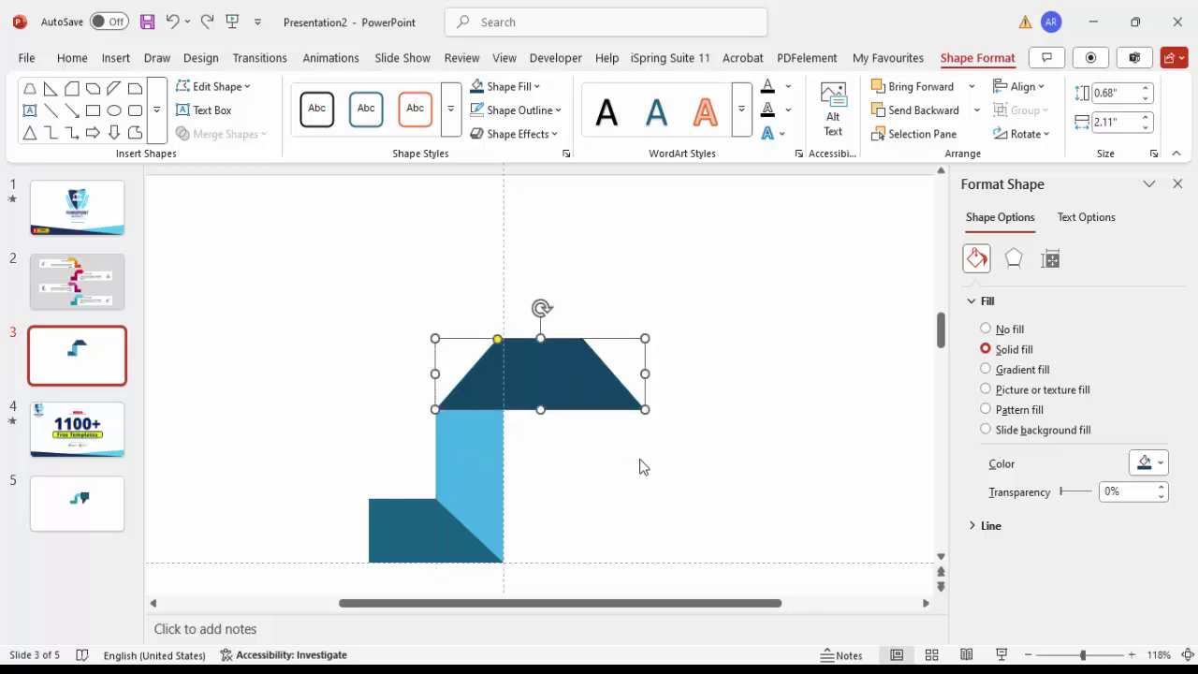
left_click(640, 466)
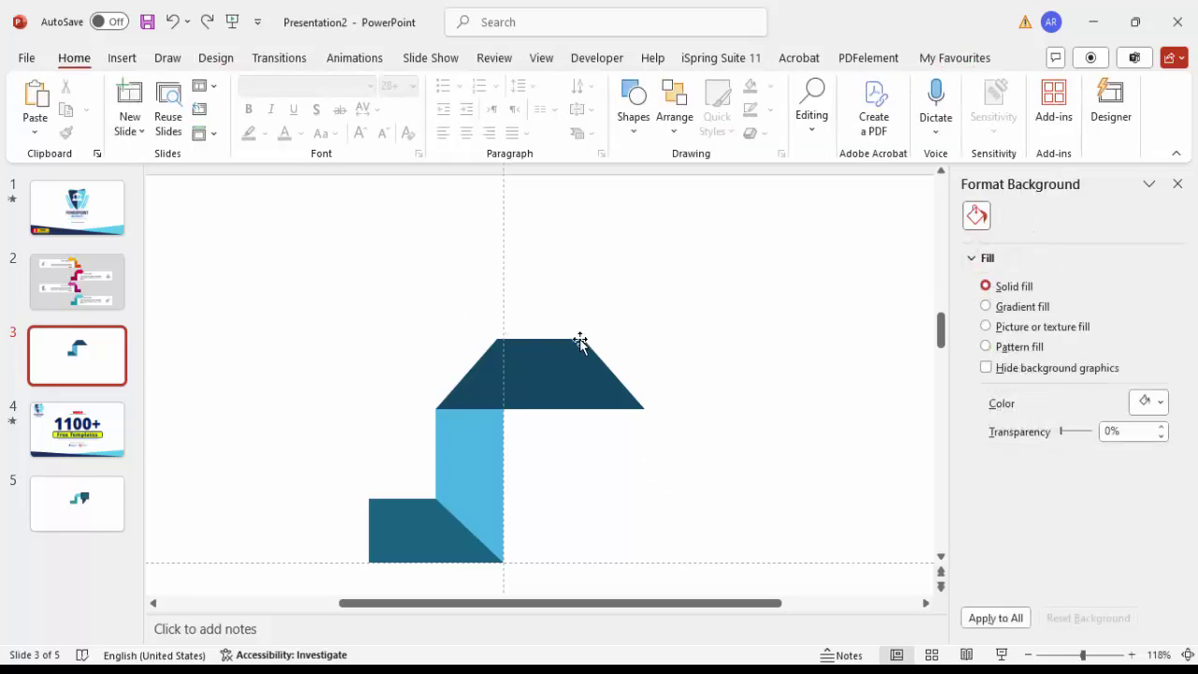
Draw a rectangle over the slanted right end of the dark teal trapezoid, starting at the end of its top edge.
left_click(122, 58)
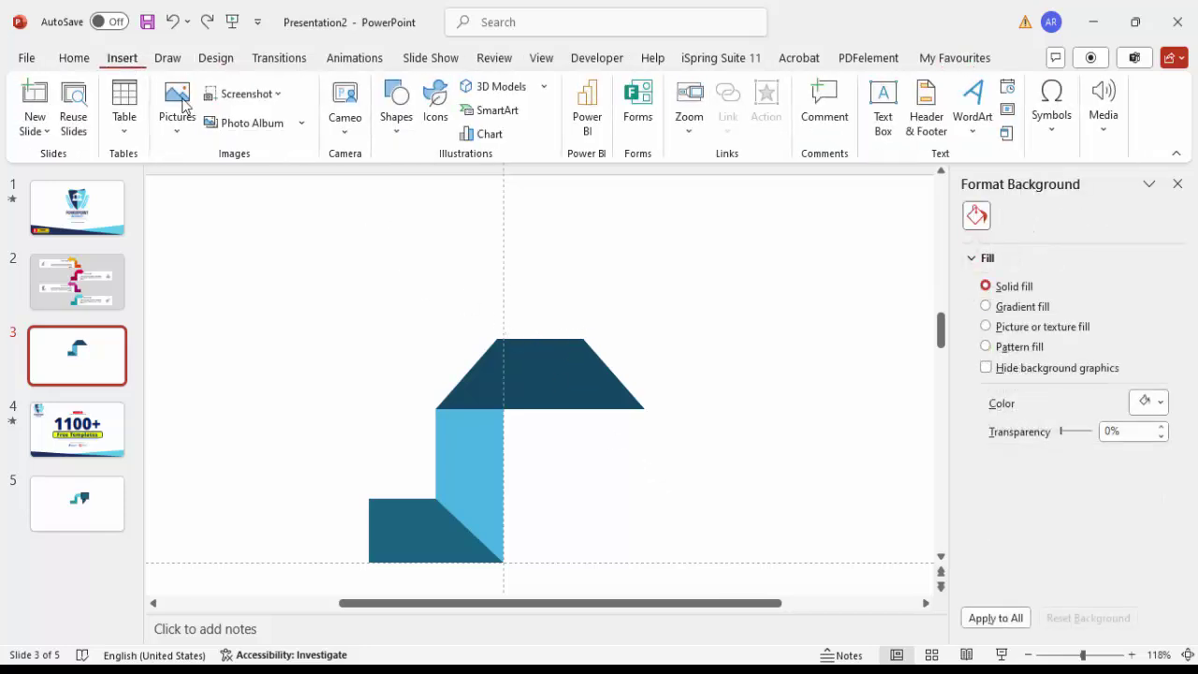
left_click(391, 133)
left_click(390, 319)
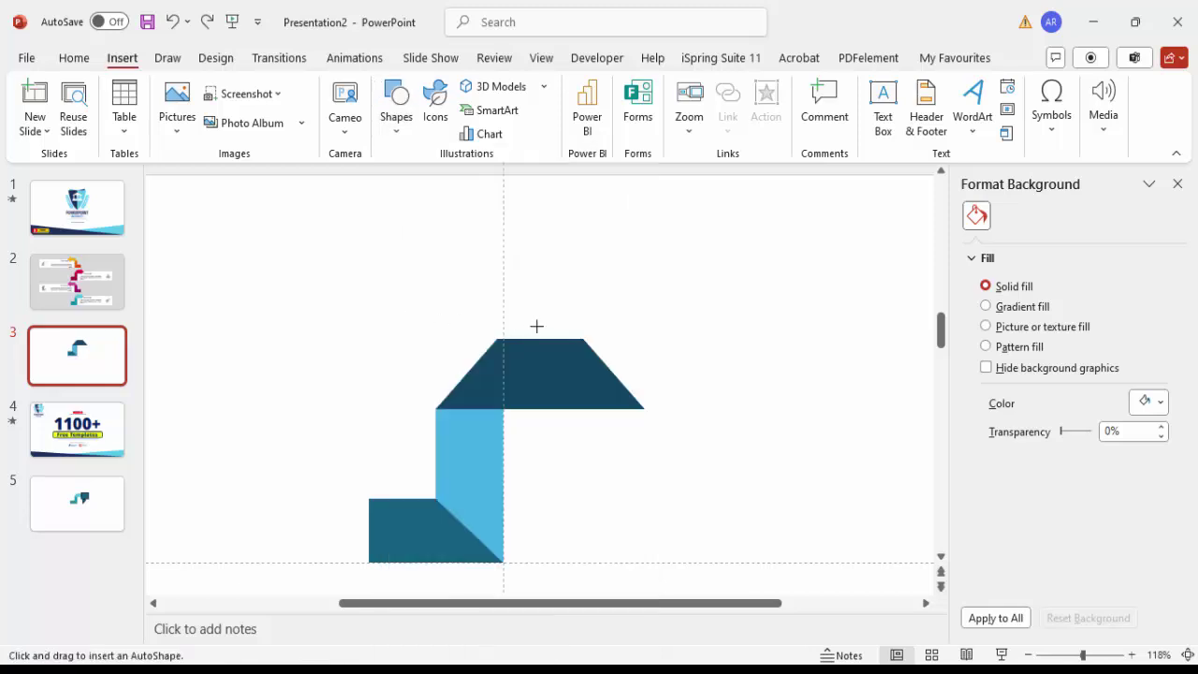
mouse_move(585, 315)
left_mouse_down()
mouse_move(623, 405)
mouse_move(684, 443)
left_mouse_up()
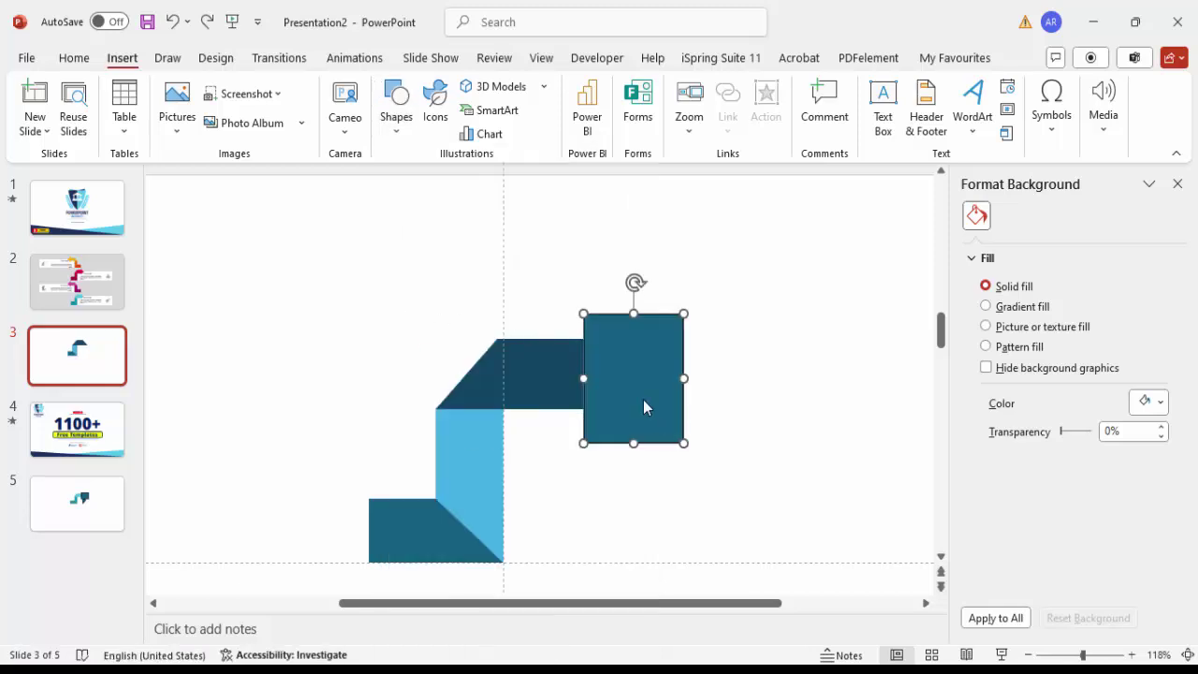
Subtract the rectangle from the dark teal trapezoid so that its right end is cut off vertically.
left_click(548, 356)
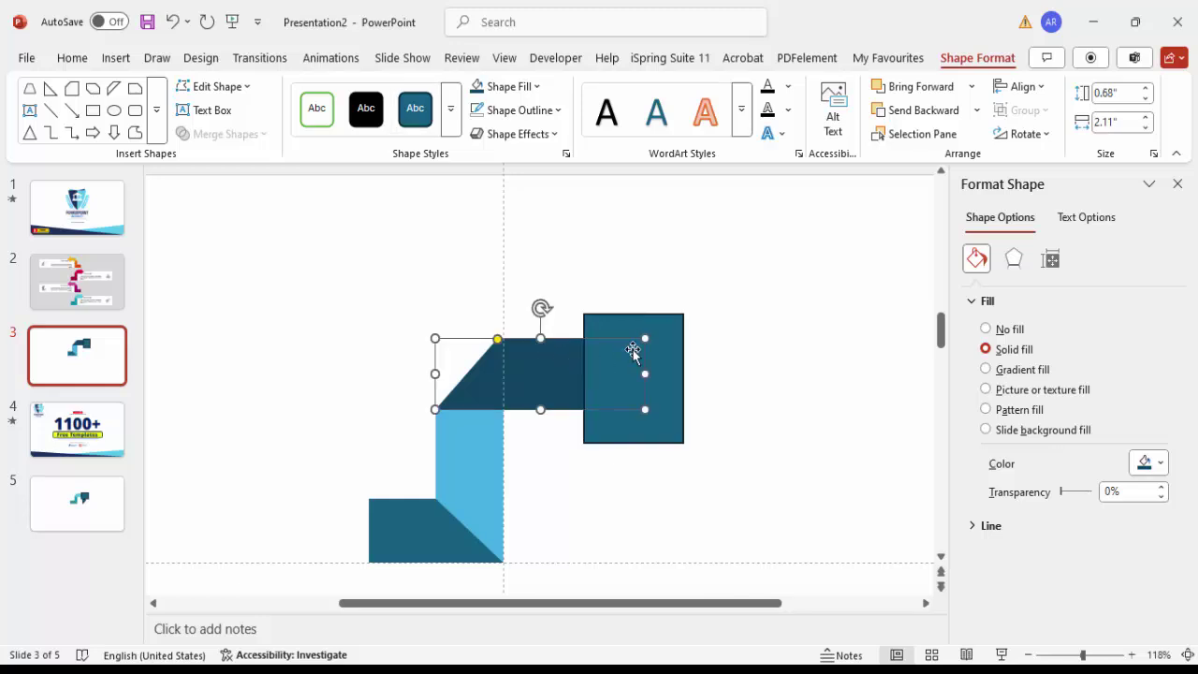
left_click(675, 332, "shift")
left_click(265, 135)
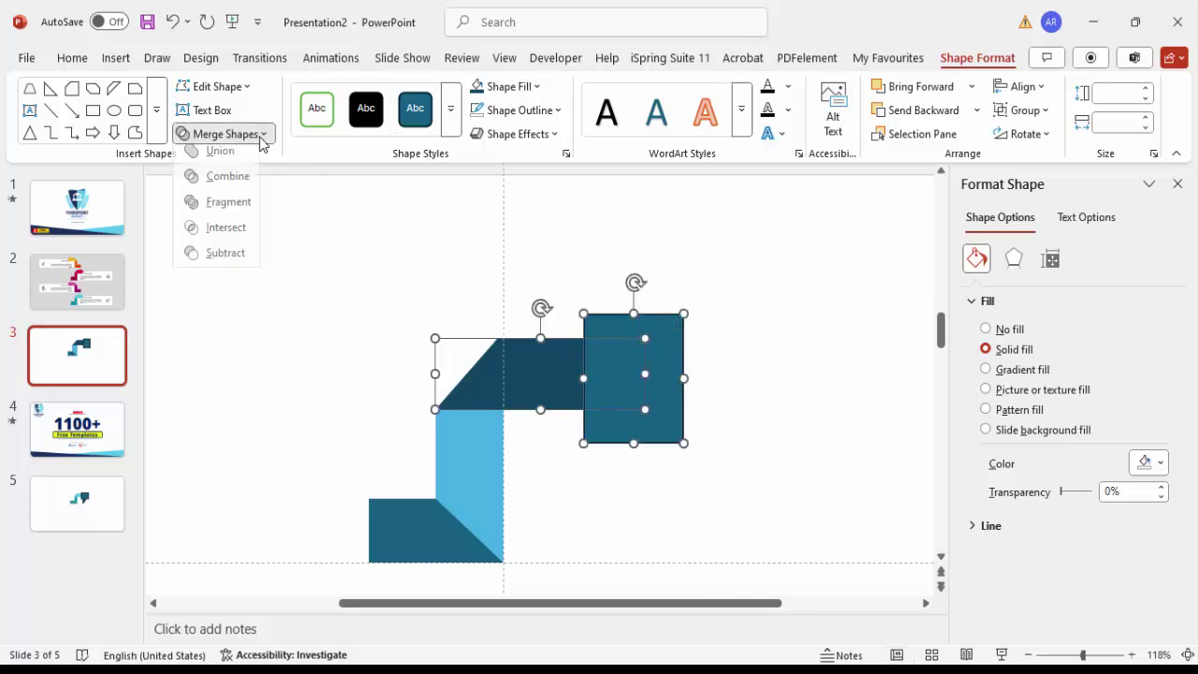
left_click(238, 264)
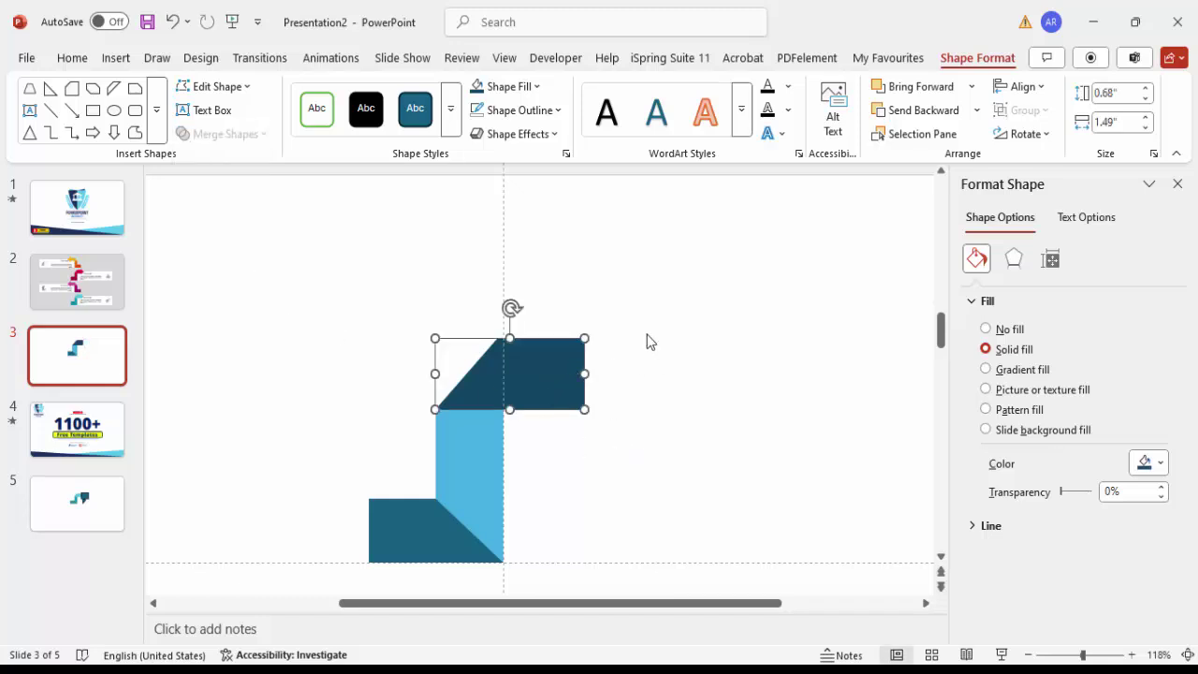
Draw an isosceles triangle about 1.17" wide and 0.75" high beside the dark teal shape's right end.
left_click(116, 58)
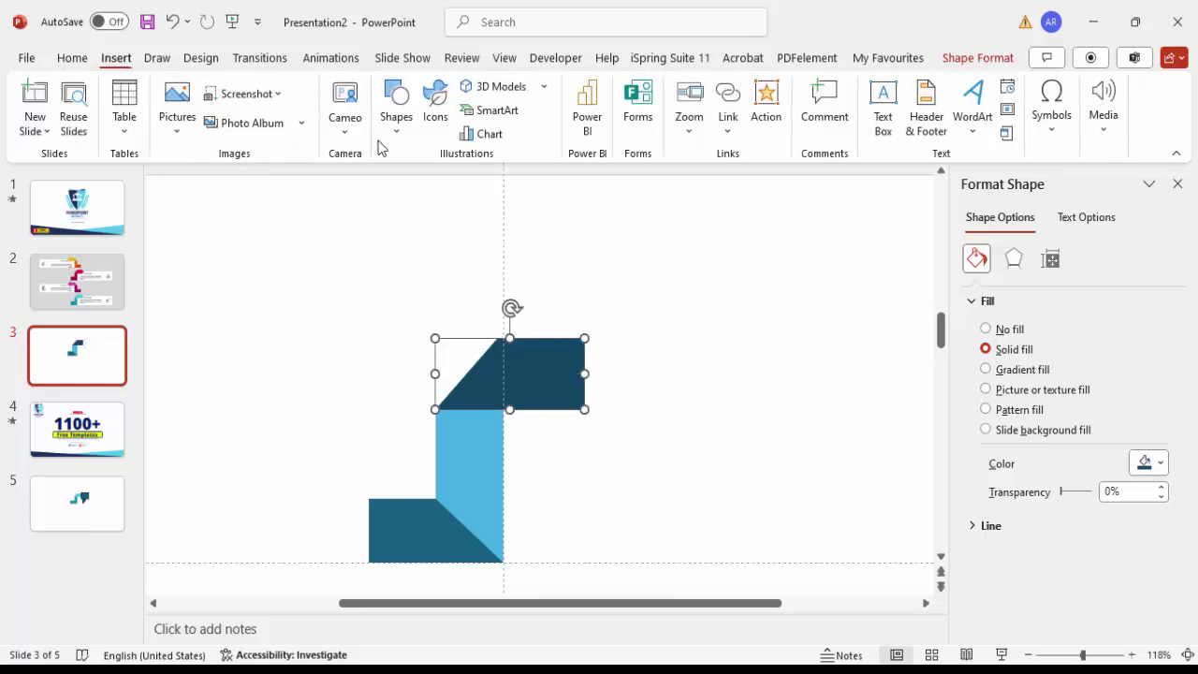
left_click(396, 117)
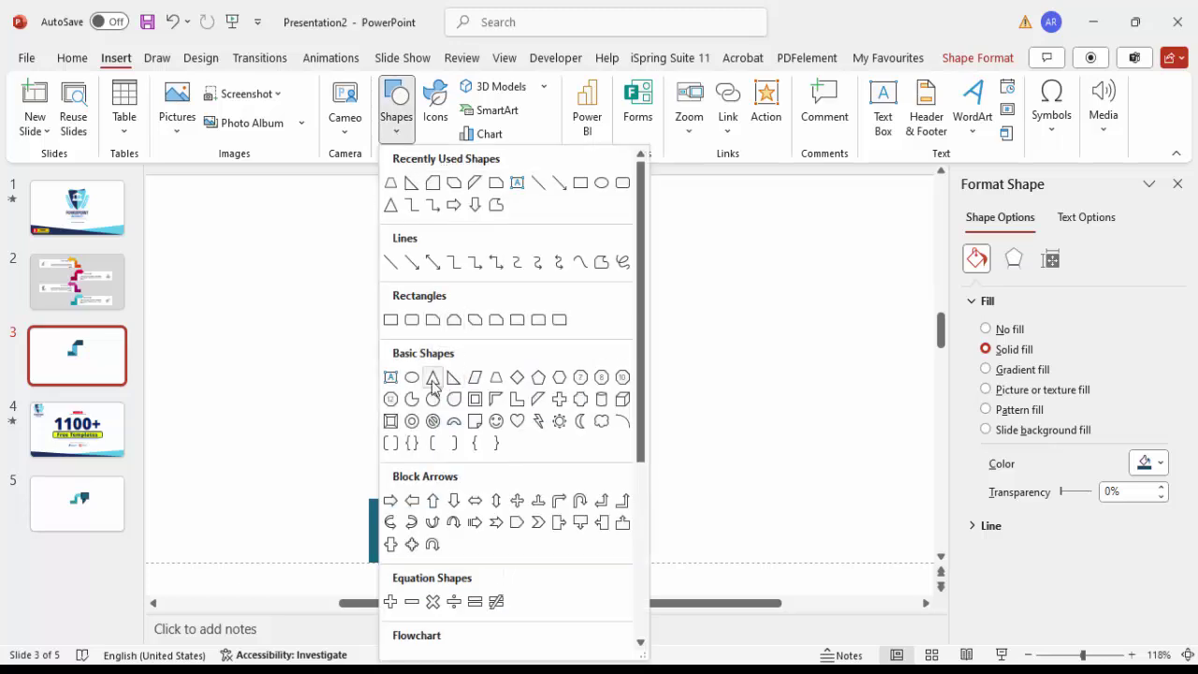
left_click(434, 379)
left_click_drag(609, 300, 727, 379)
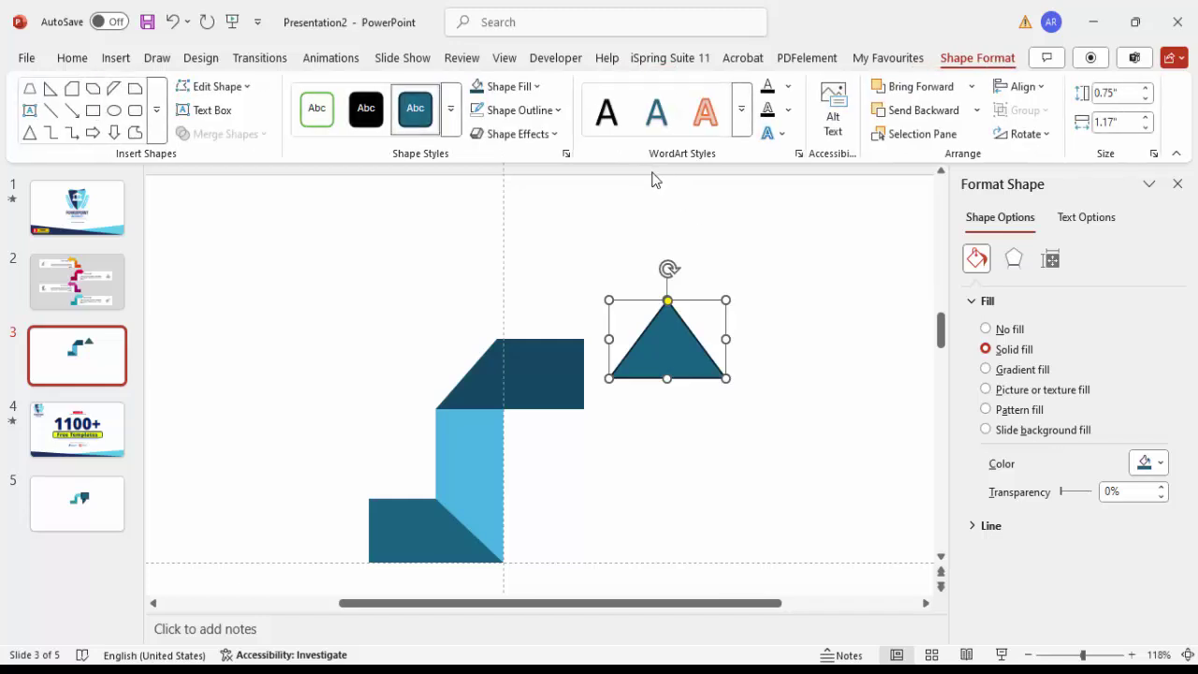
Rotate the triangle 90° clockwise and attach its base, vertically centred, to the dark teal shape's right end as an arrowhead.
key("alt+Right")
key("alt+Right")
key("alt+Right")
key("alt+Right")
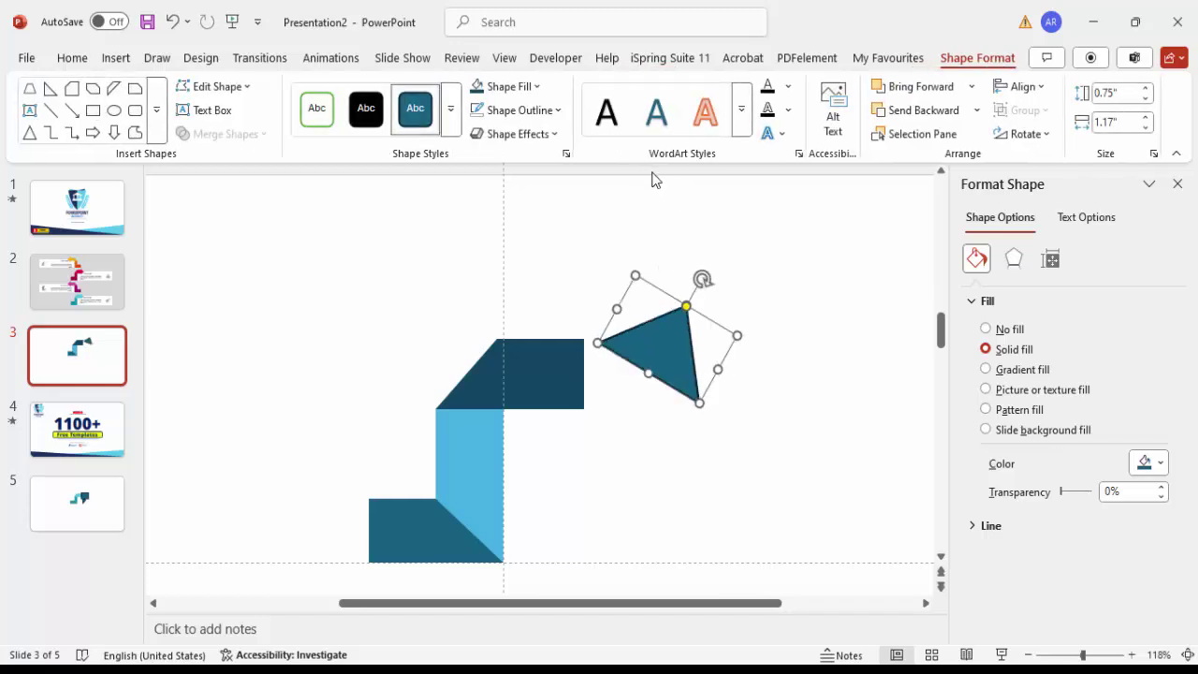
key("alt+Right")
key("alt+Right")
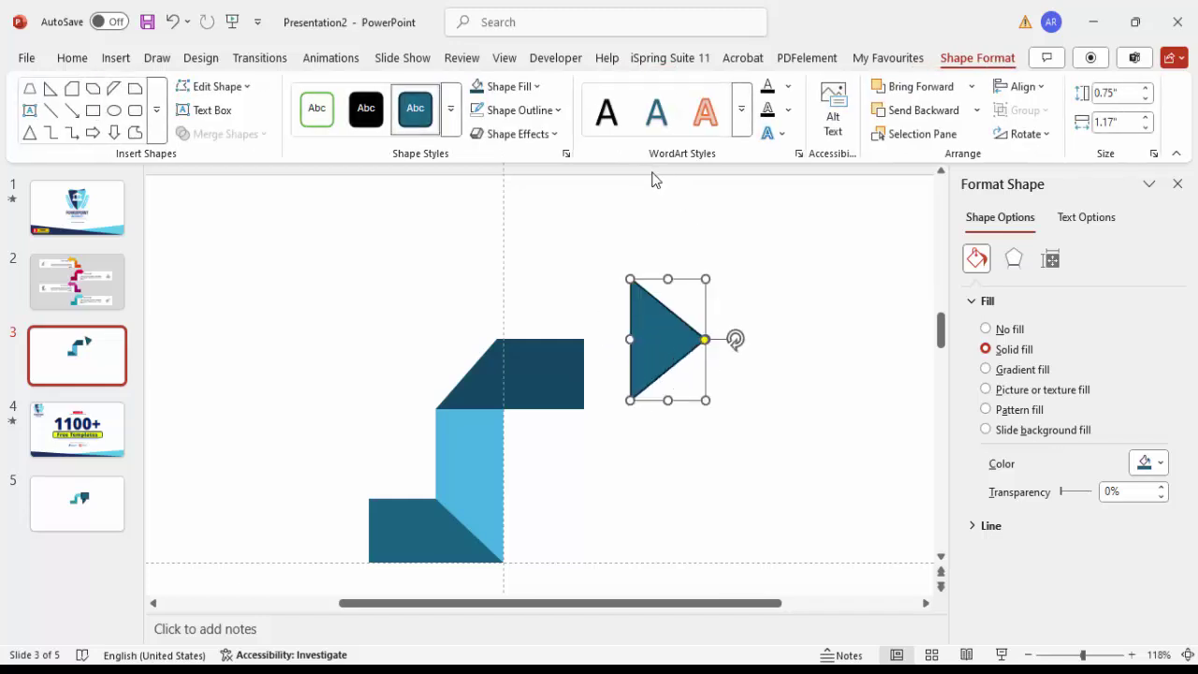
left_click_drag(667, 351, 618, 382)
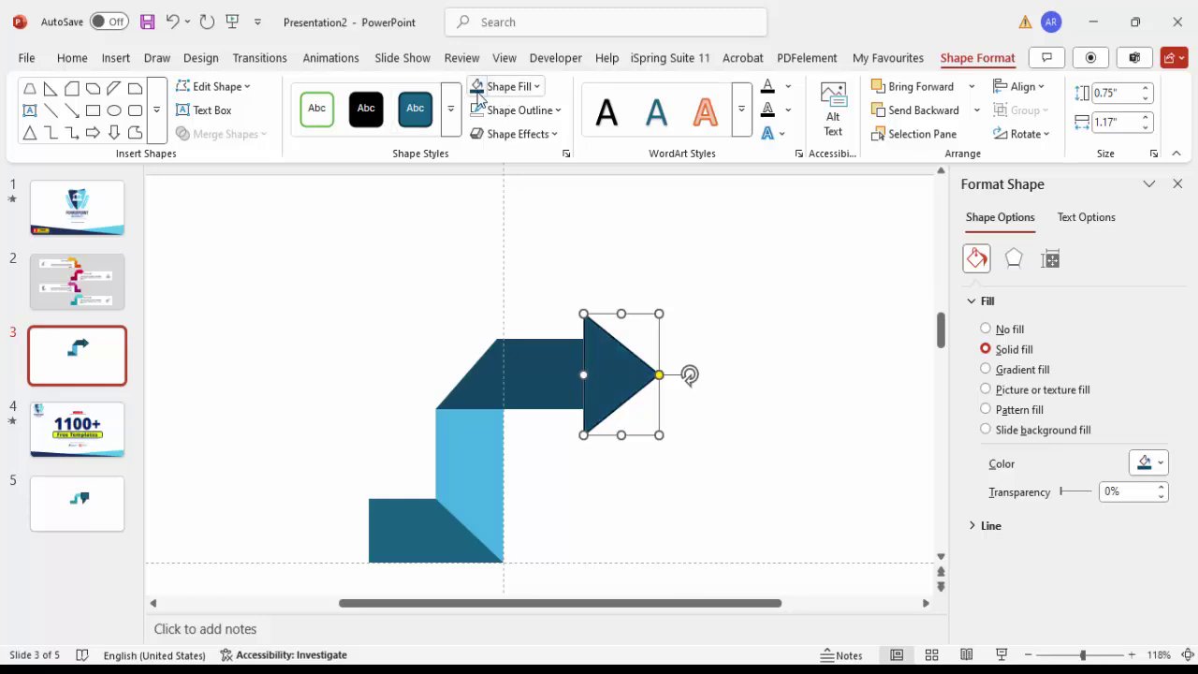
Give the arrowhead triangle the same dark teal fill as the adjoining shape and remove its outline.
left_click(554, 109)
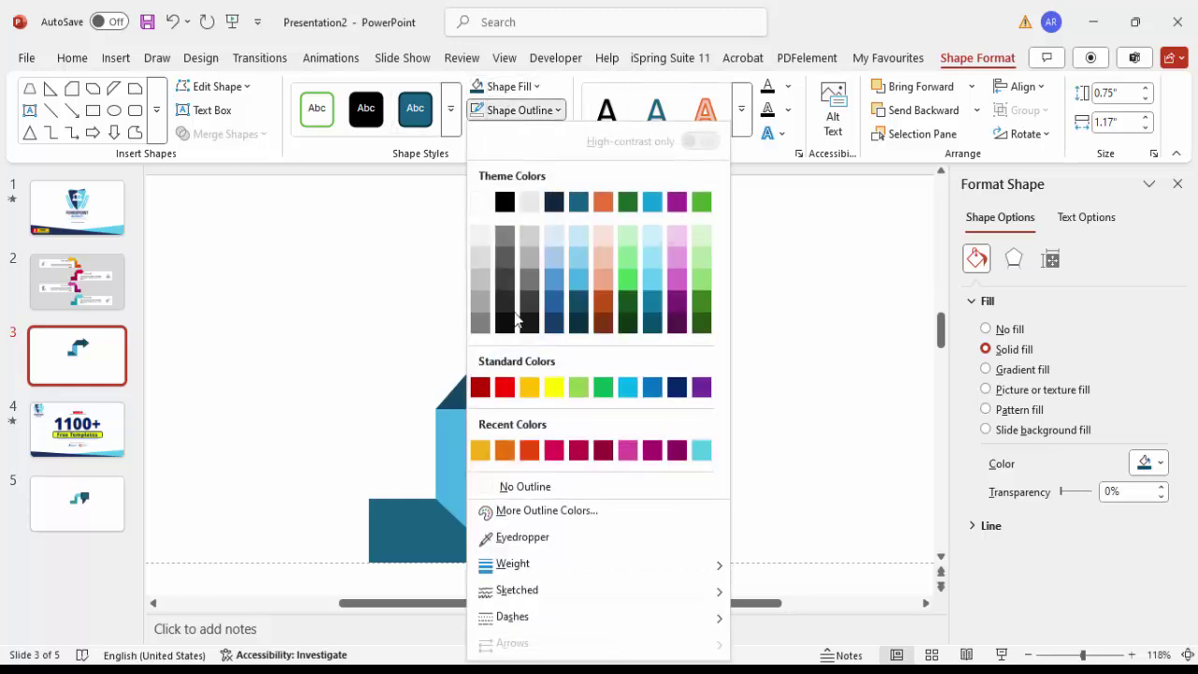
left_click(535, 490)
left_click(665, 476)
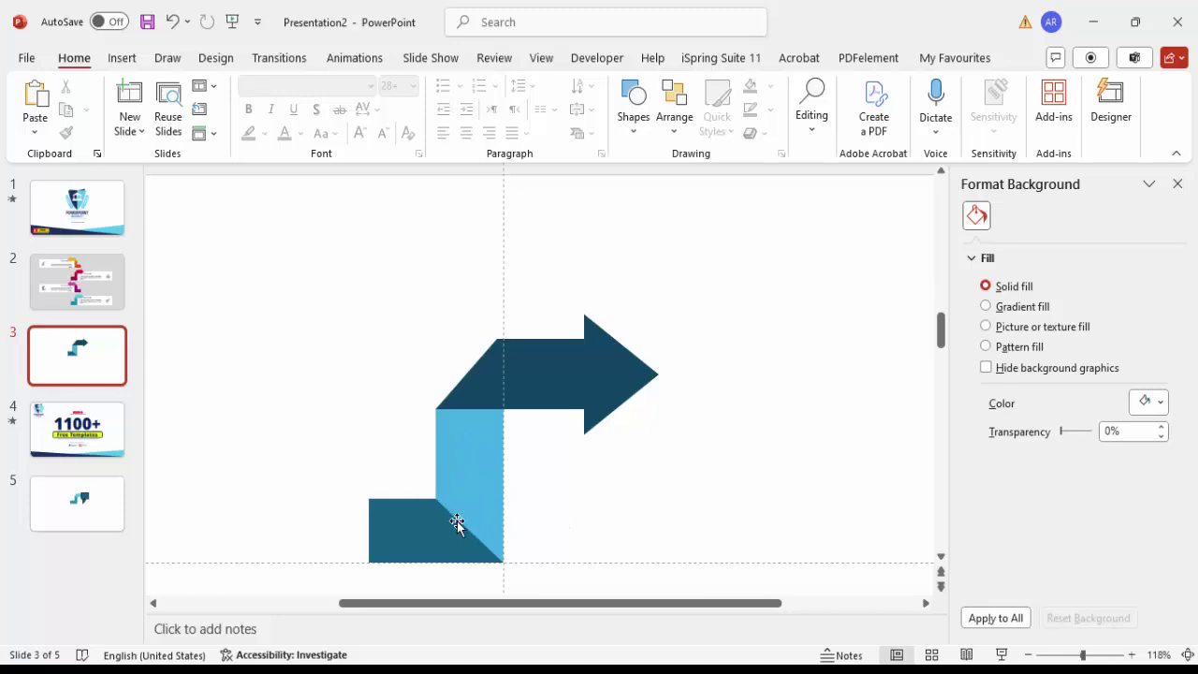
Fill the ribbon's base rectangle with the darkest theme purple and the vertical trapezoid with the next lighter dark purple.
double_click(417, 499)
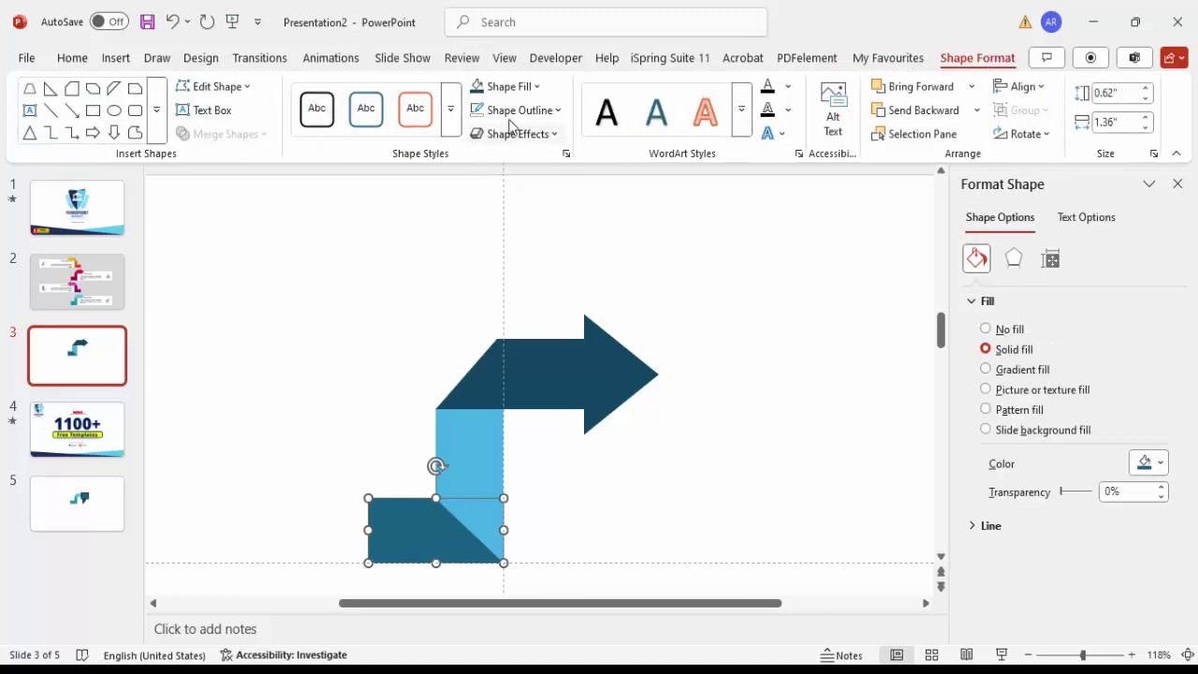
left_click(511, 87)
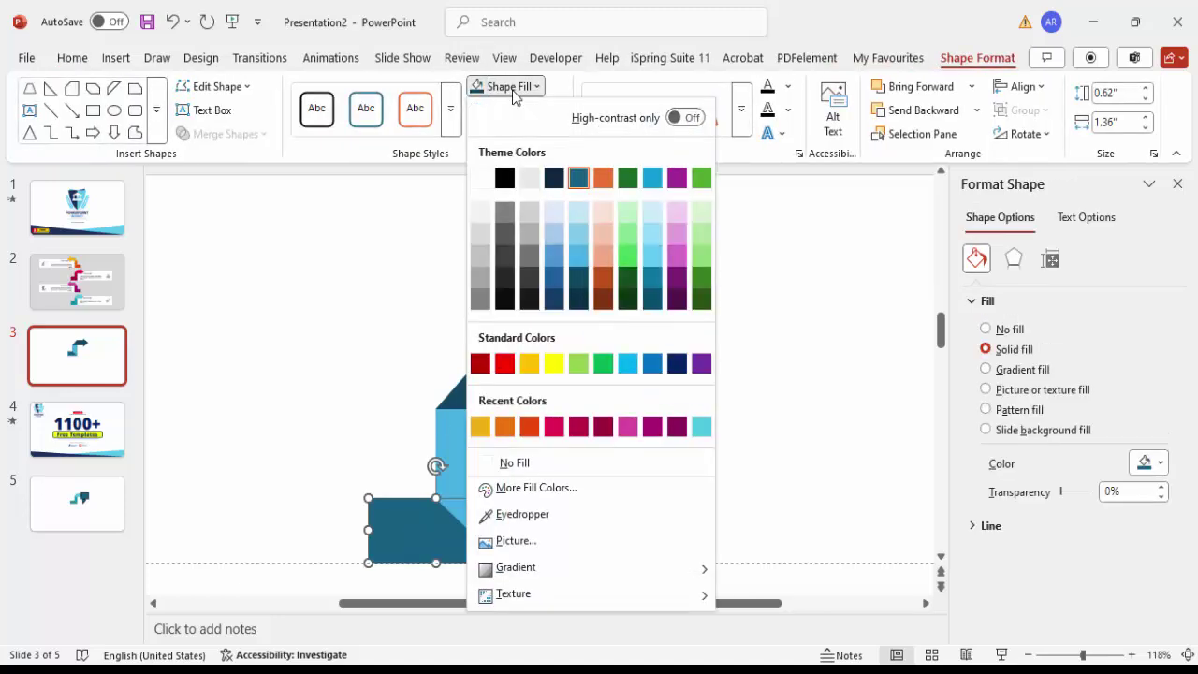
left_click(677, 300)
left_click(487, 468)
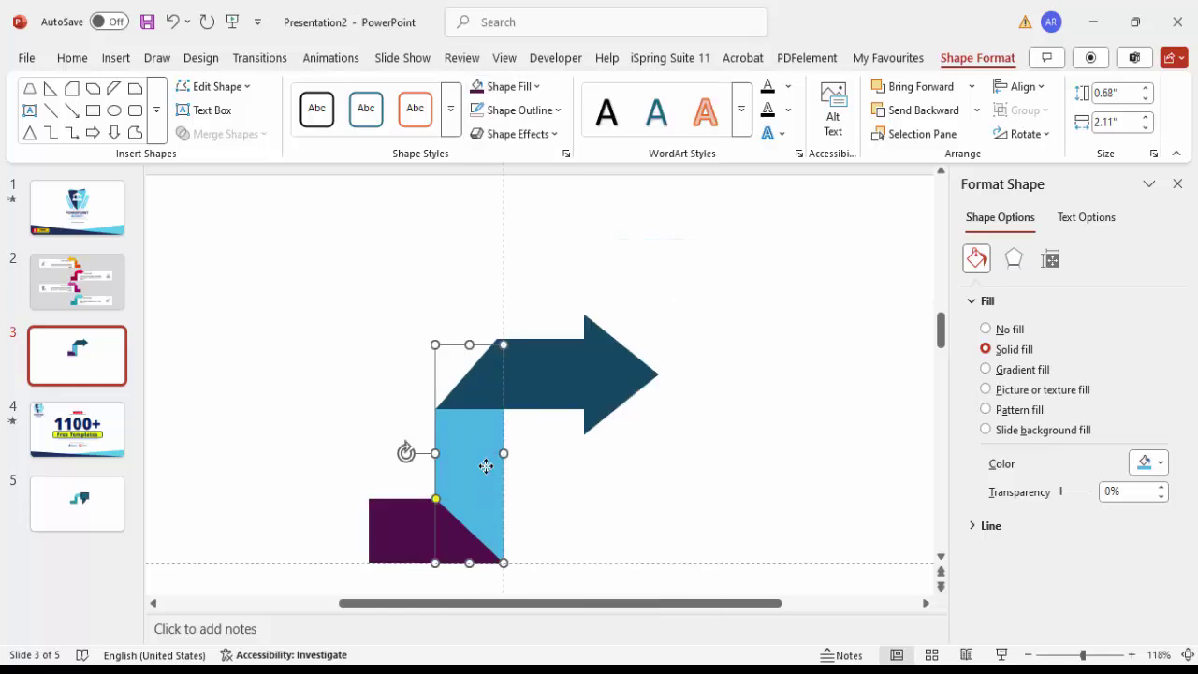
left_click(501, 86)
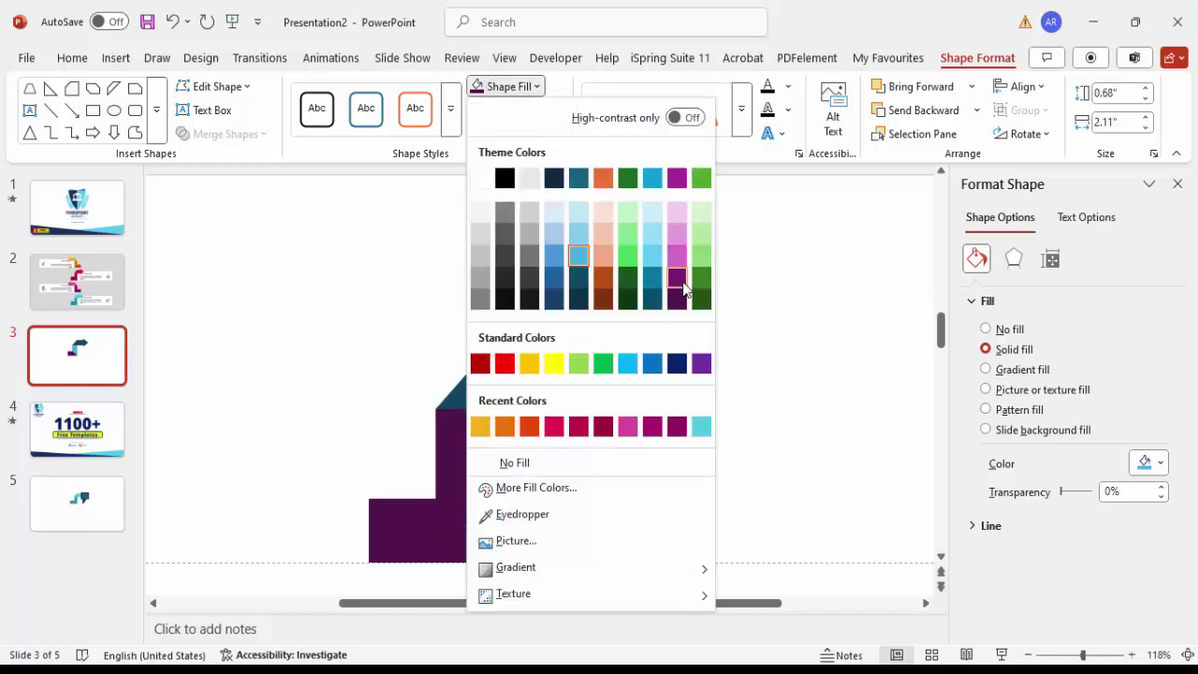
left_click(677, 279)
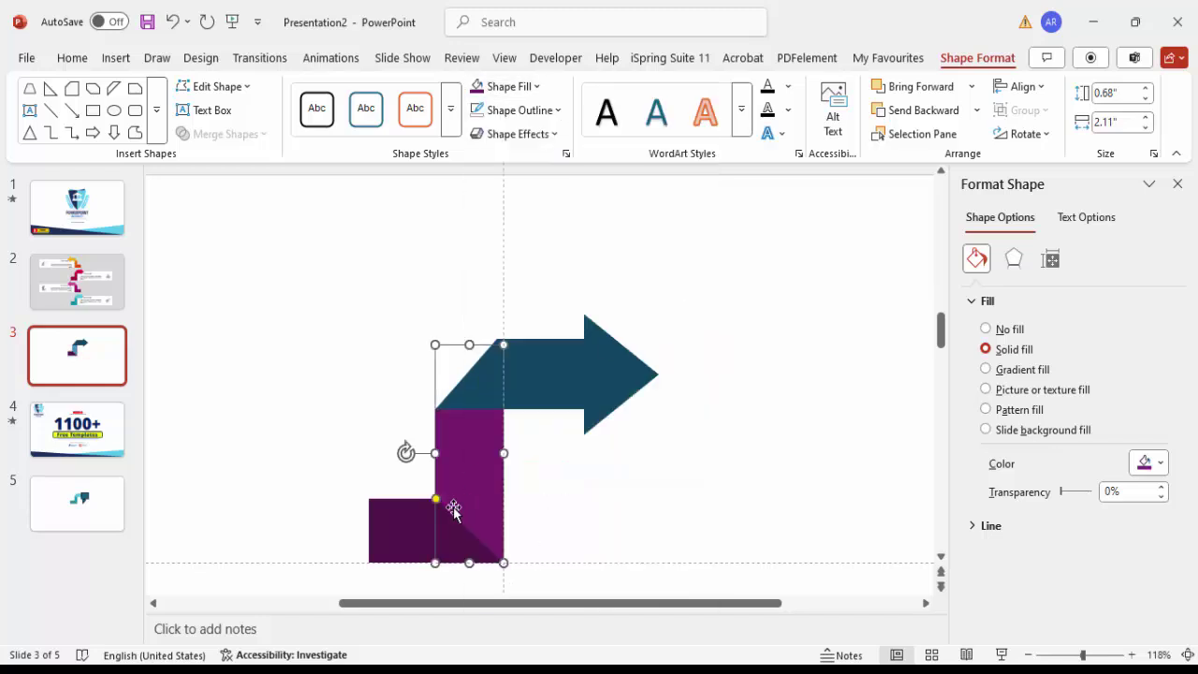
Merge the upper dark teal shape and the arrowhead triangle into a single arrow with Union.
left_click(570, 384)
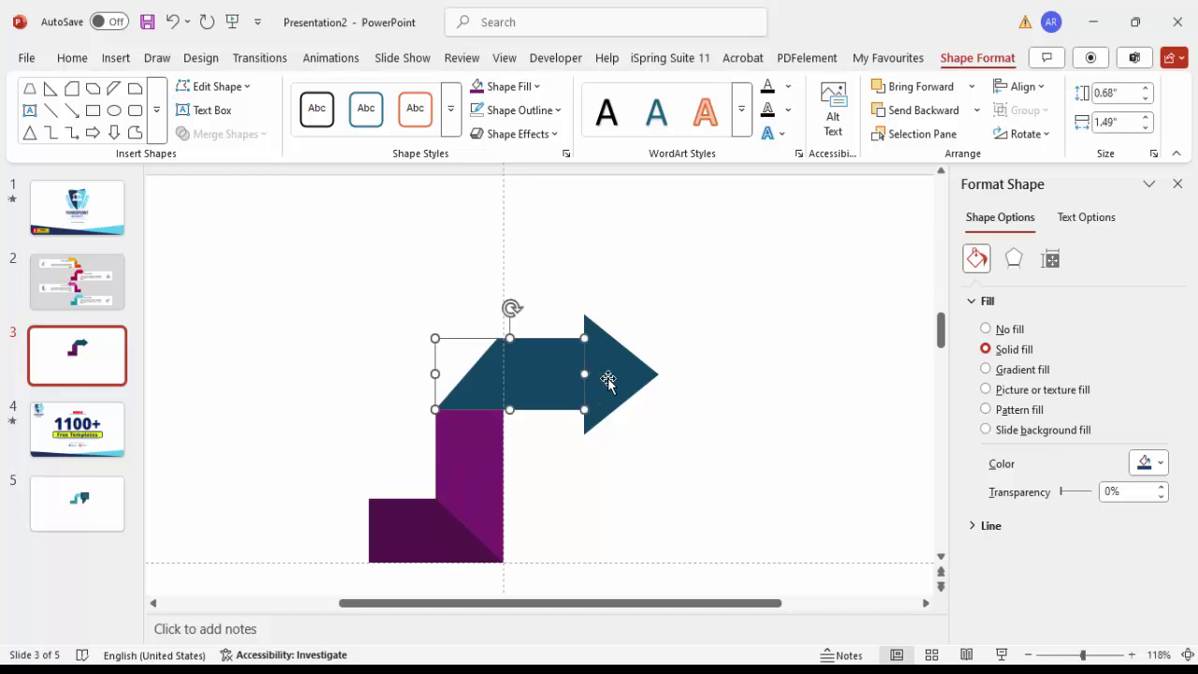
left_click(609, 379, "shift")
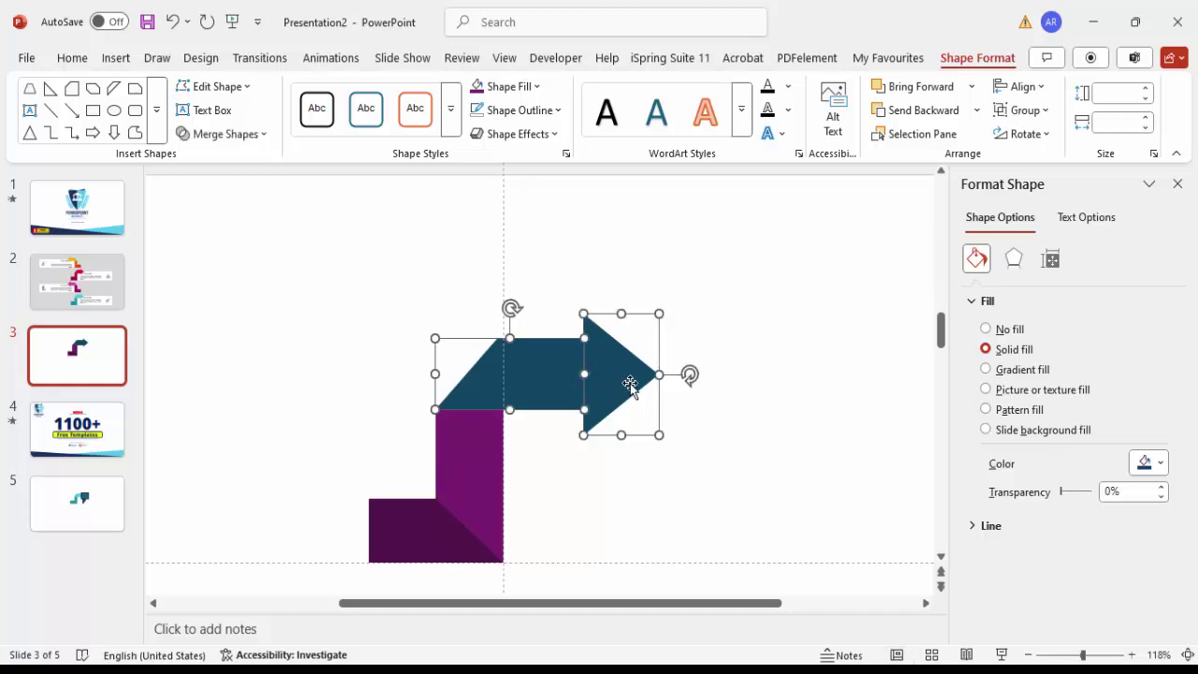
left_click(262, 135)
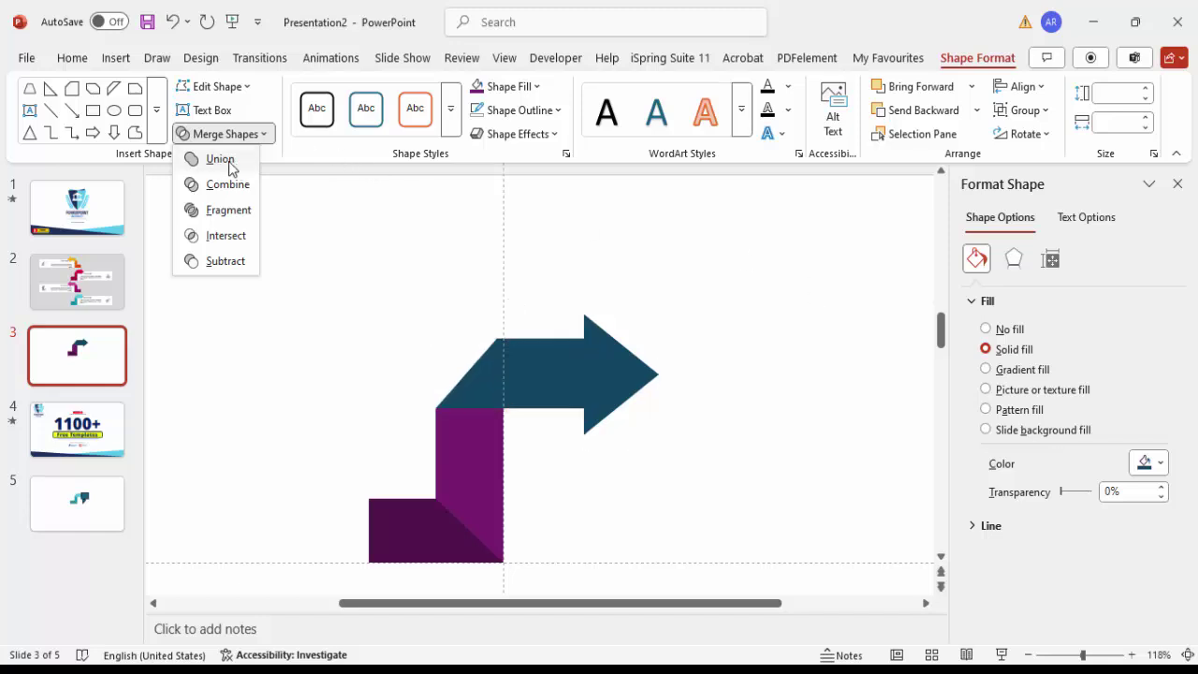
left_click(231, 167)
left_click_drag(580, 366, 597, 307)
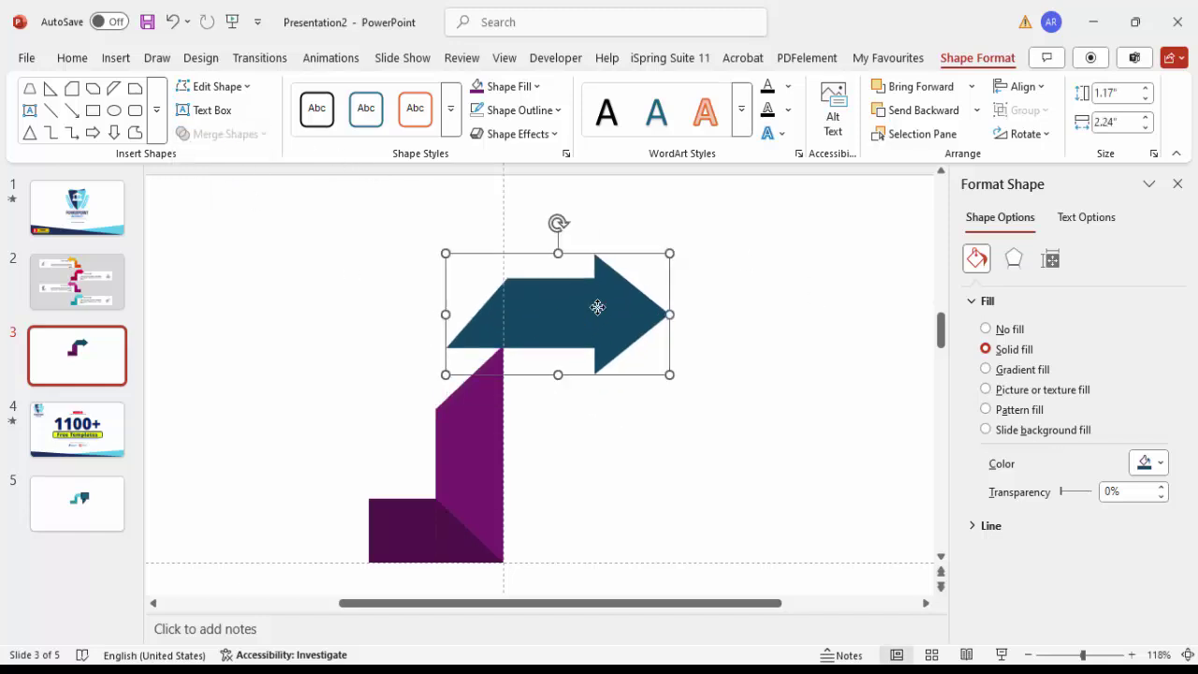
key("ctrl+z")
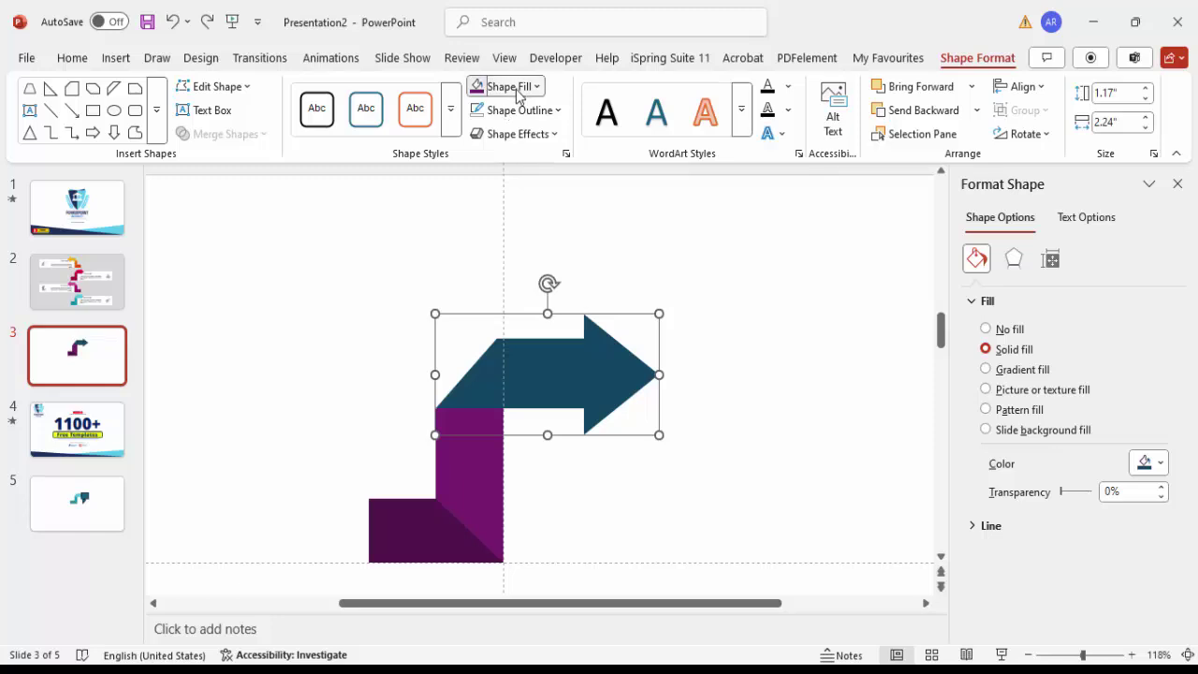
Fill the merged arrow with the light theme purple.
left_click(510, 86)
left_click(677, 256)
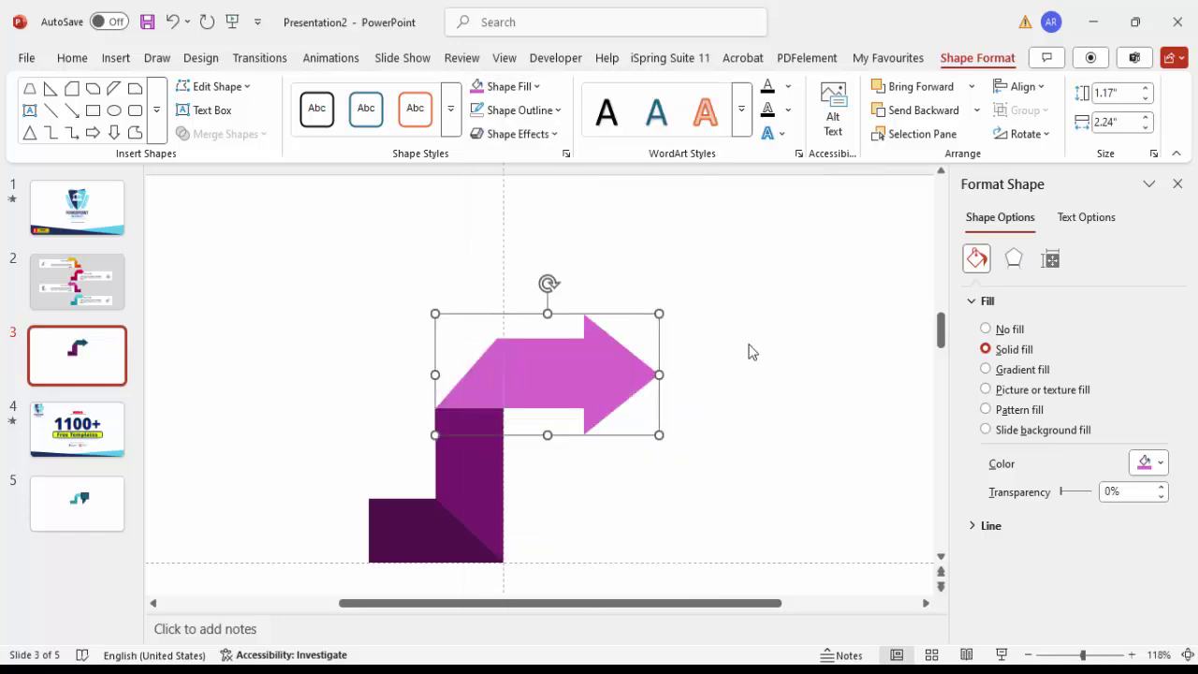
left_click(748, 352)
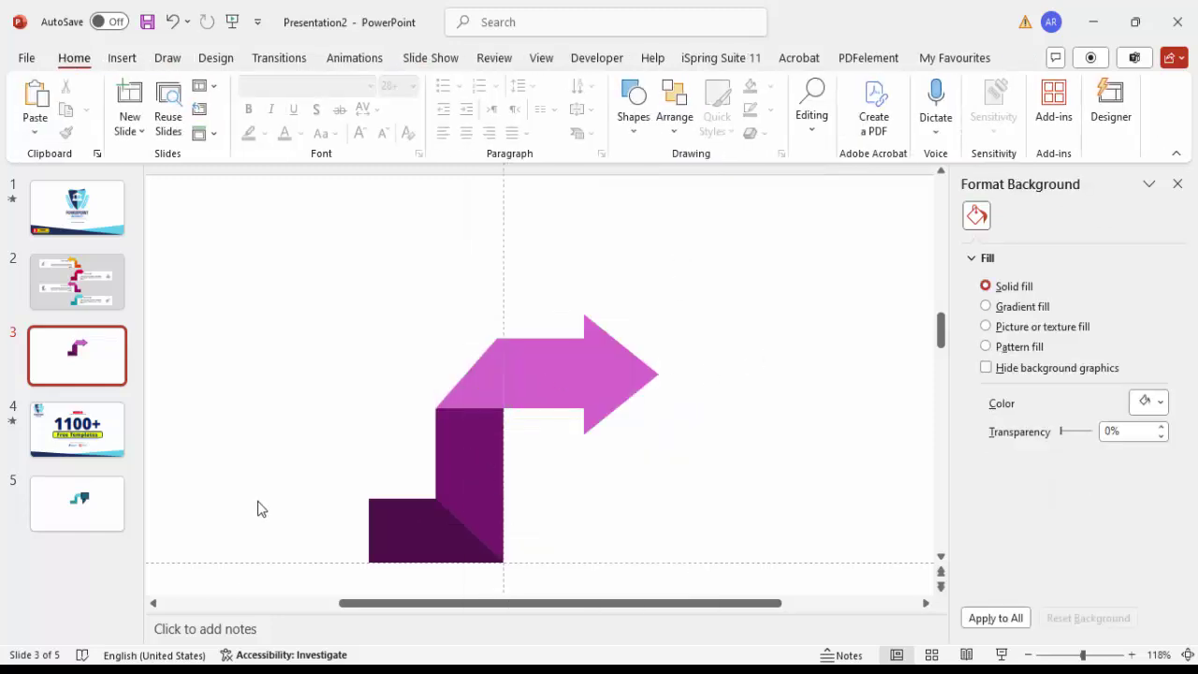
Group the base rectangle, the vertical trapezoid and the arrow into one object.
left_click(1186, 654)
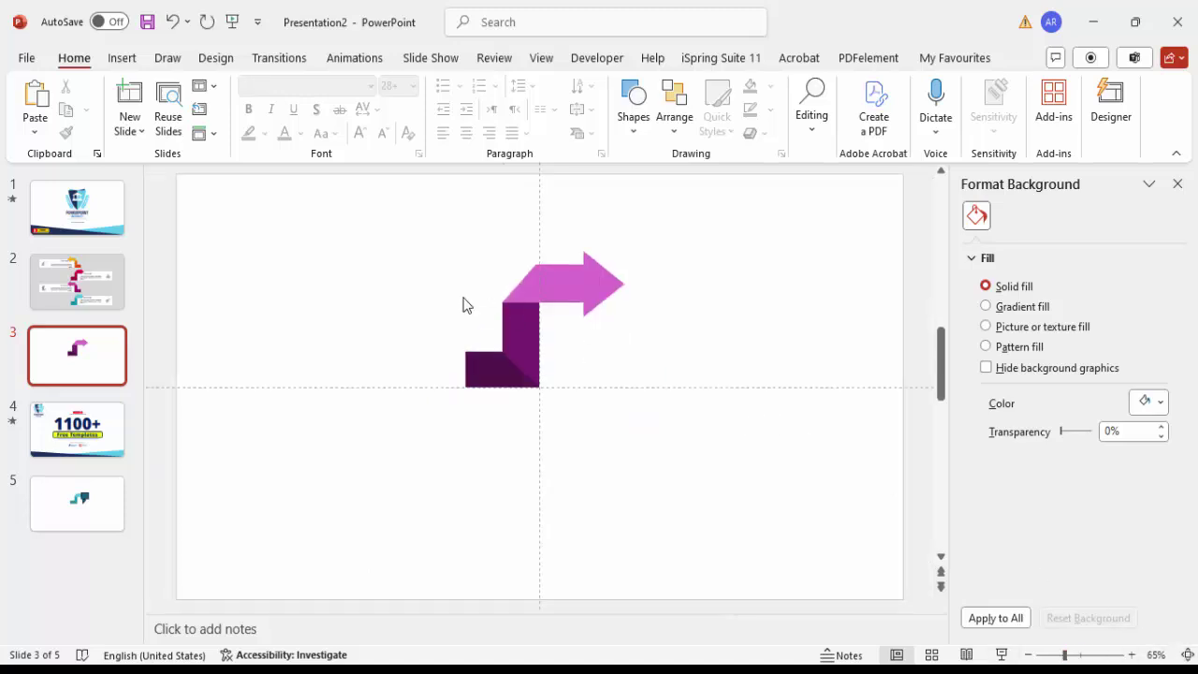
left_click_drag(395, 213, 749, 523)
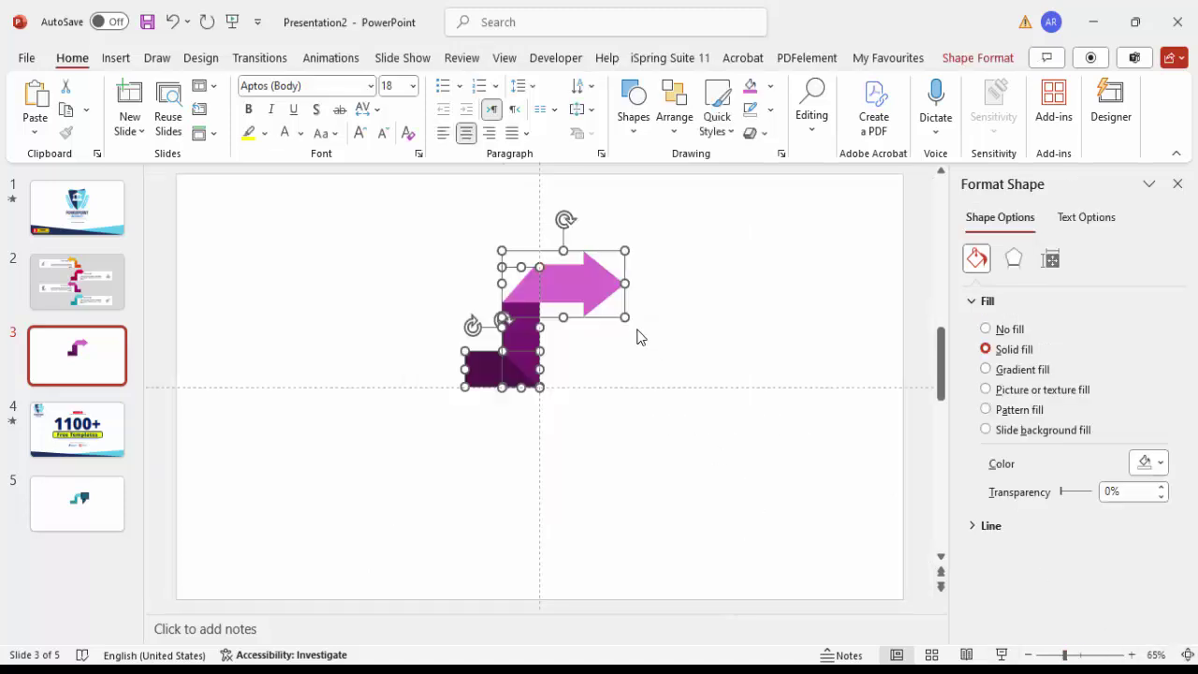
key("ctrl+g")
Move the grouped ribbon arrow to the bottom centre of the slide and scale it down slightly.
left_click_drag(561, 285, 565, 473)
left_click_drag(464, 433, 497, 465)
left_click_drag(545, 505, 535, 502)
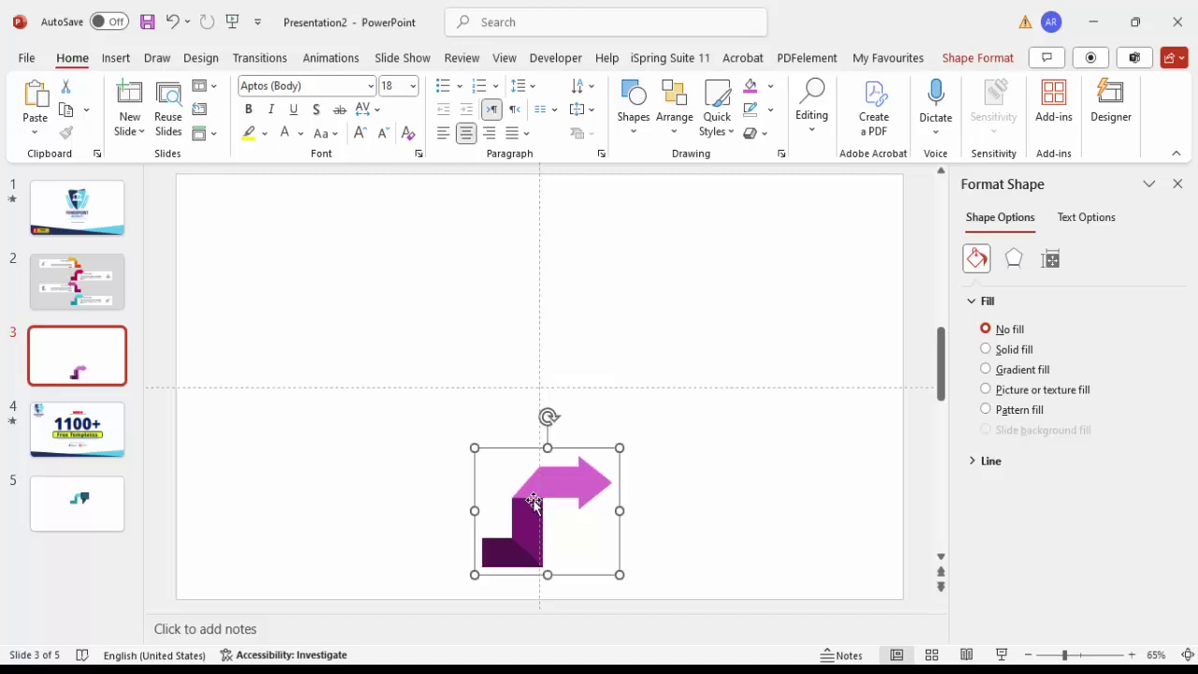
Draw a rectangle about 5.38" wide and 1.49" high from the ribbon's vertical part rightward, level with its base, and remove its outline.
left_click(532, 499)
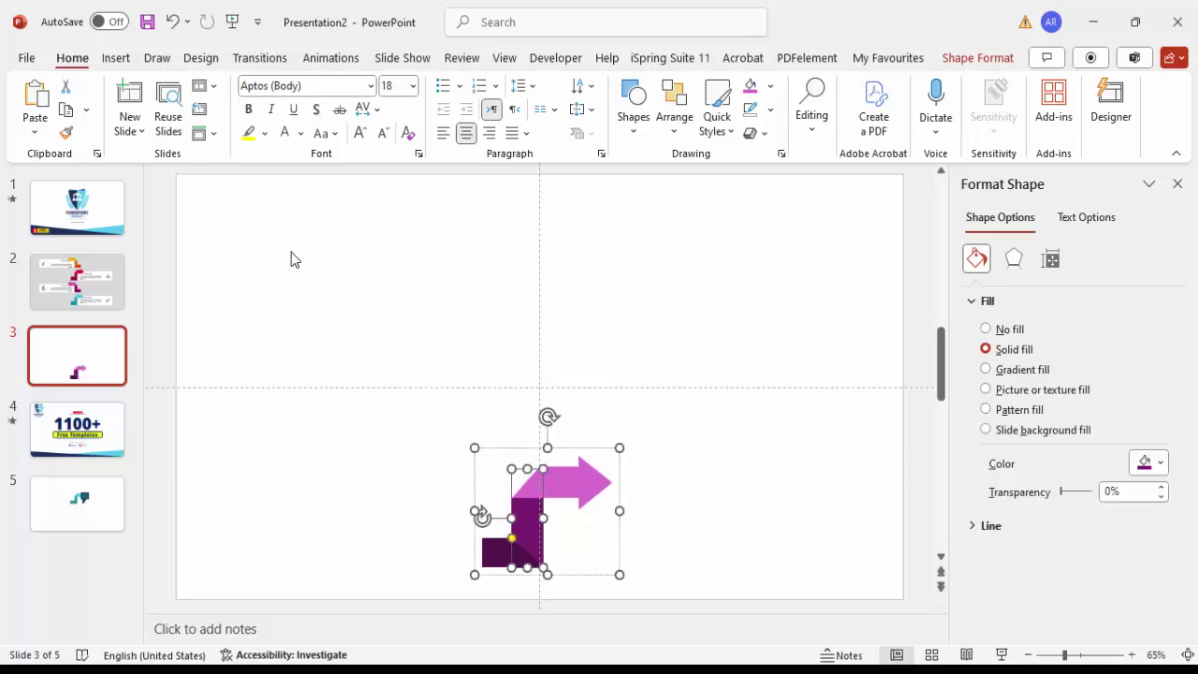
left_click(116, 58)
left_click(396, 120)
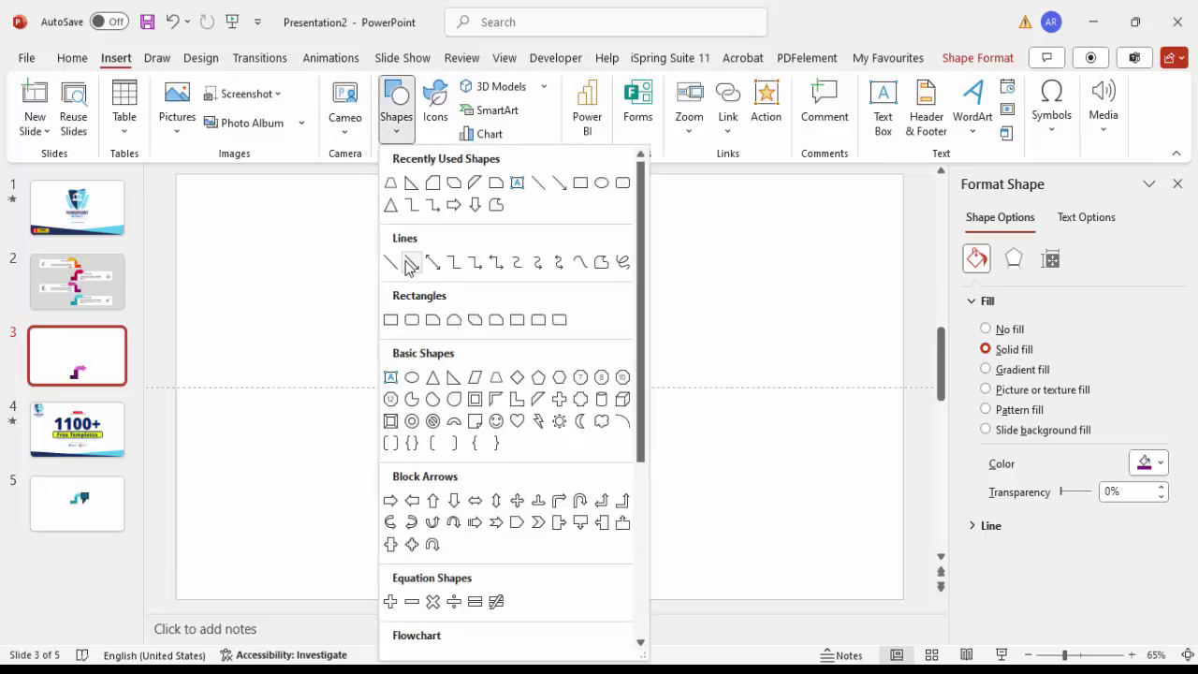
left_click(390, 319)
left_click_drag(541, 466, 833, 568)
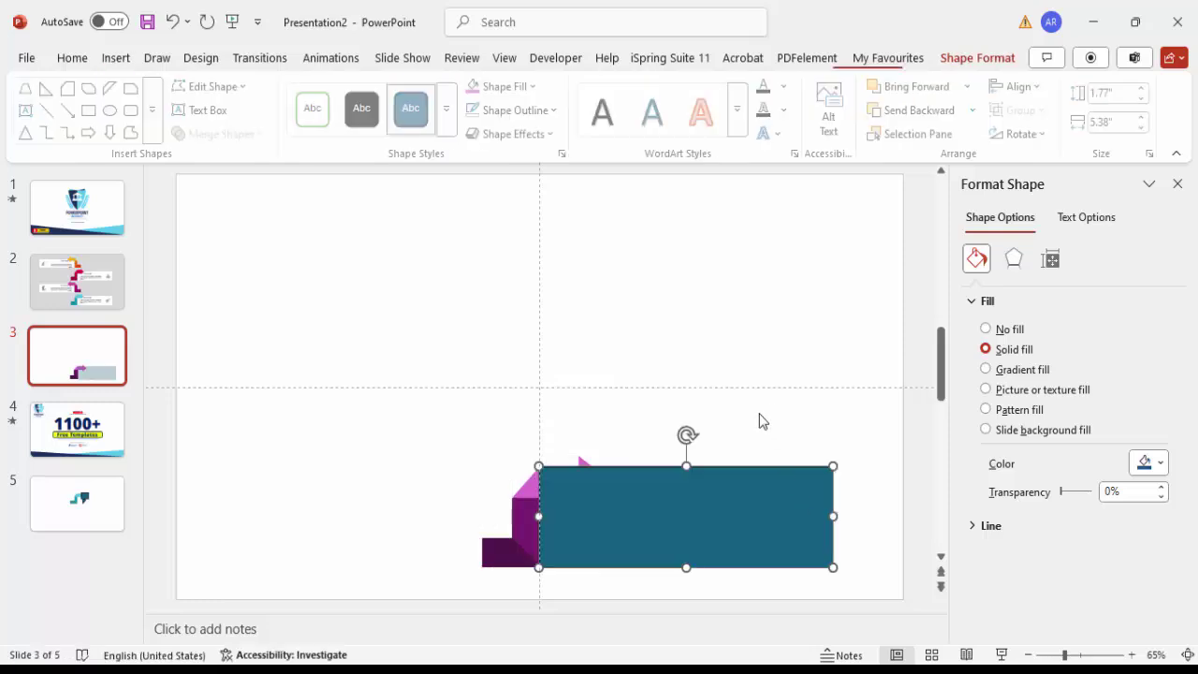
left_click_drag(686, 468, 689, 481)
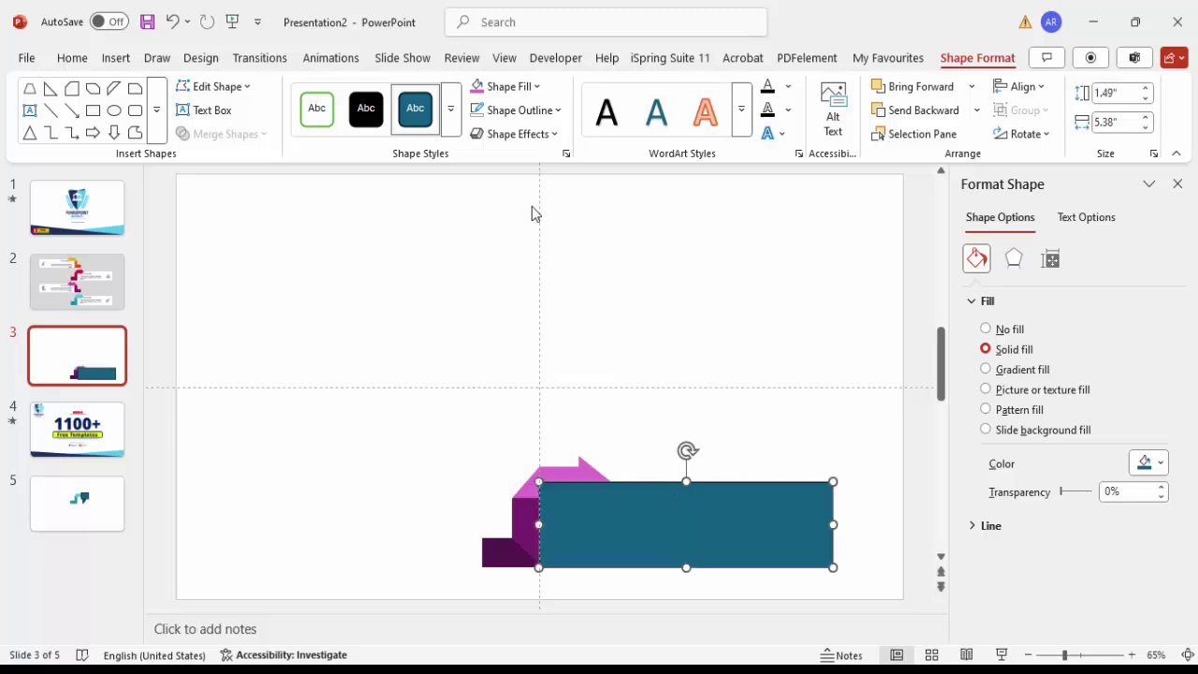
left_click(517, 109)
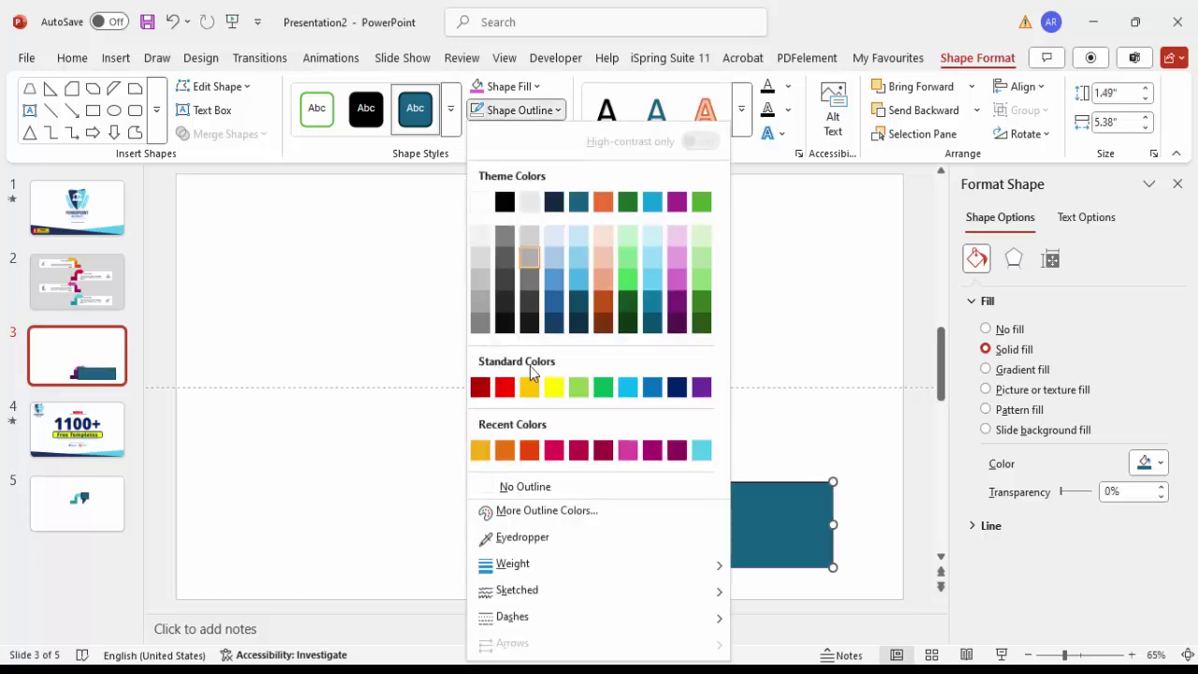
left_click(534, 489)
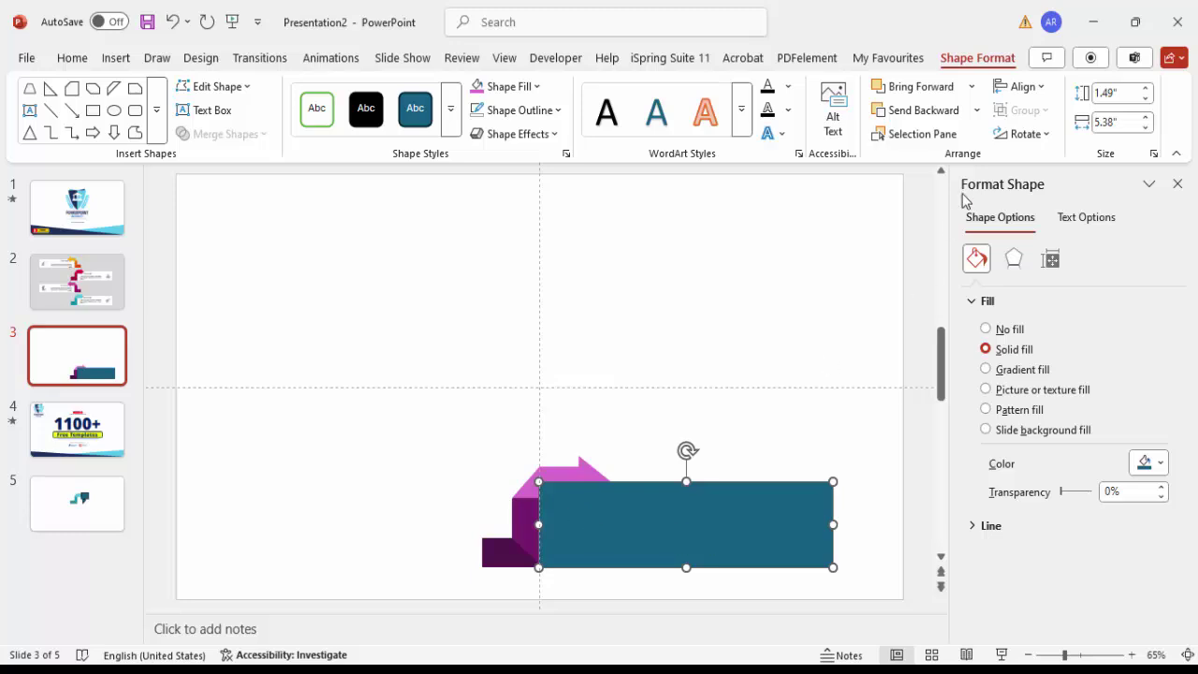
Send the teal rectangle behind the grouped ribbon arrow.
left_click(977, 110)
left_click(898, 158)
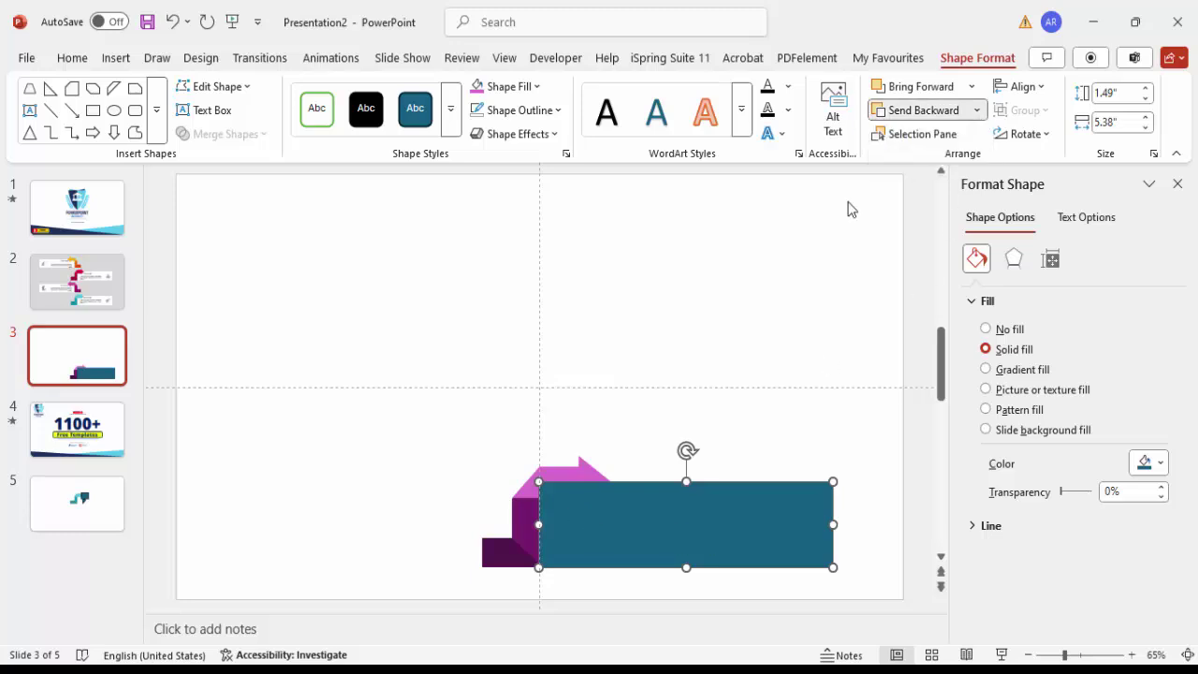
Set the slide background to a solid light grey, a slightly darkened white from the theme colours.
left_click(817, 333)
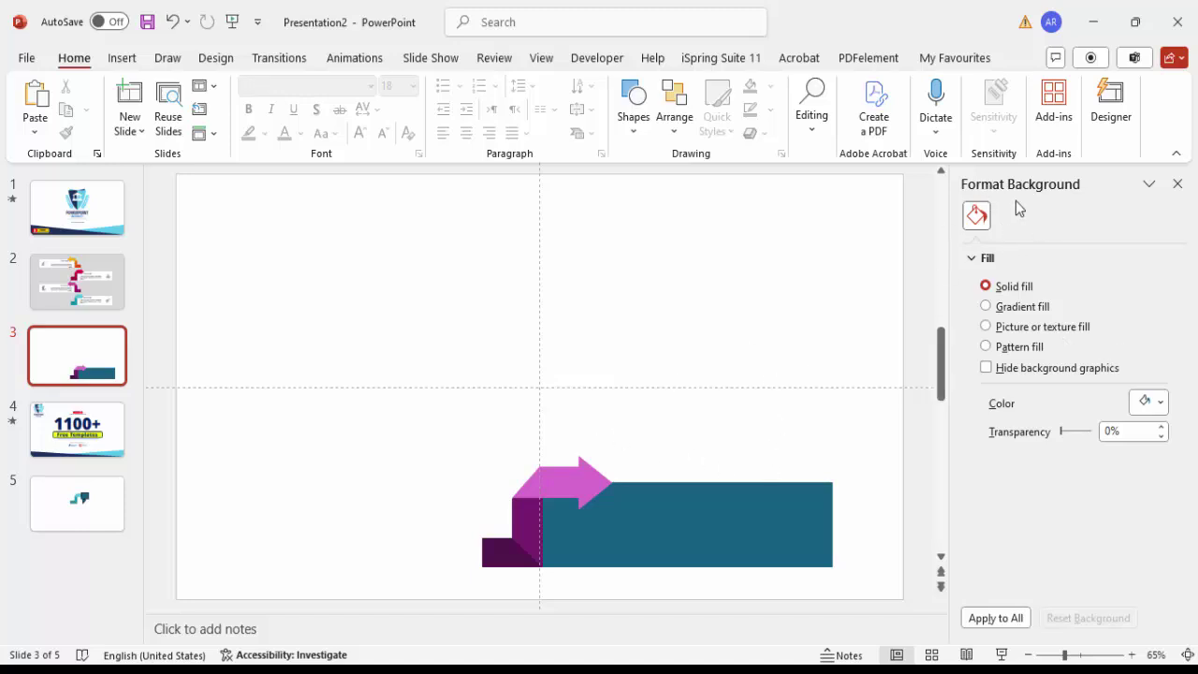
left_click(1161, 402)
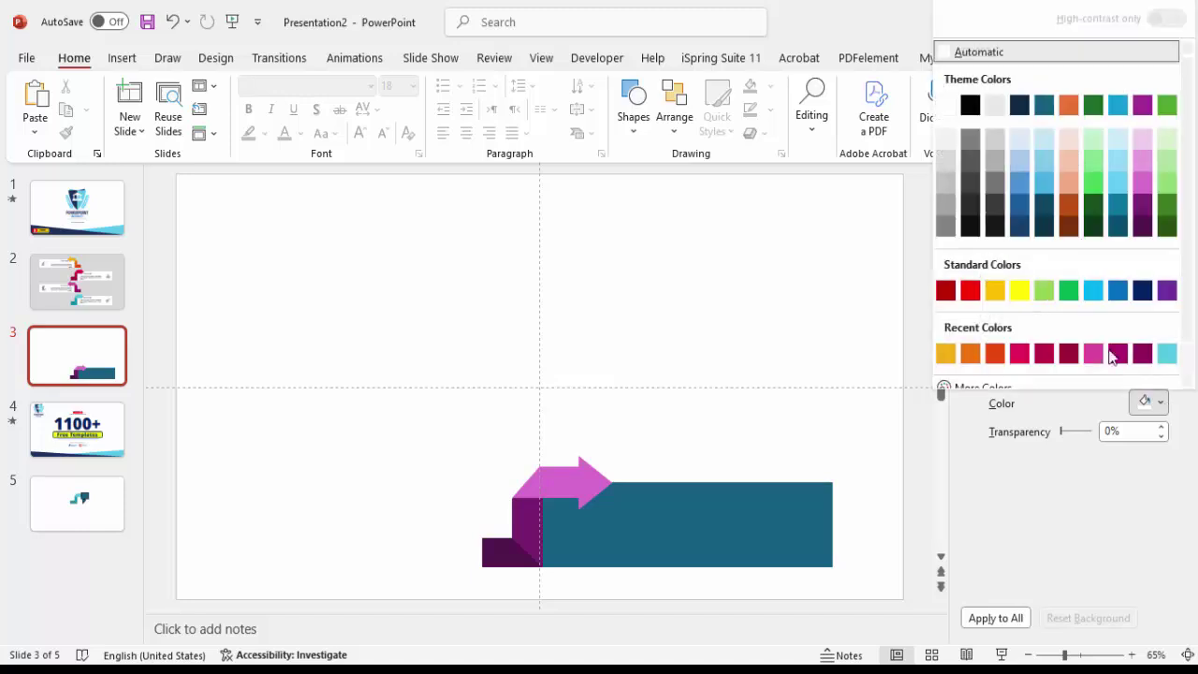
left_click(946, 157)
Fill the text box rectangle beside the ribbon with white.
left_click(723, 508)
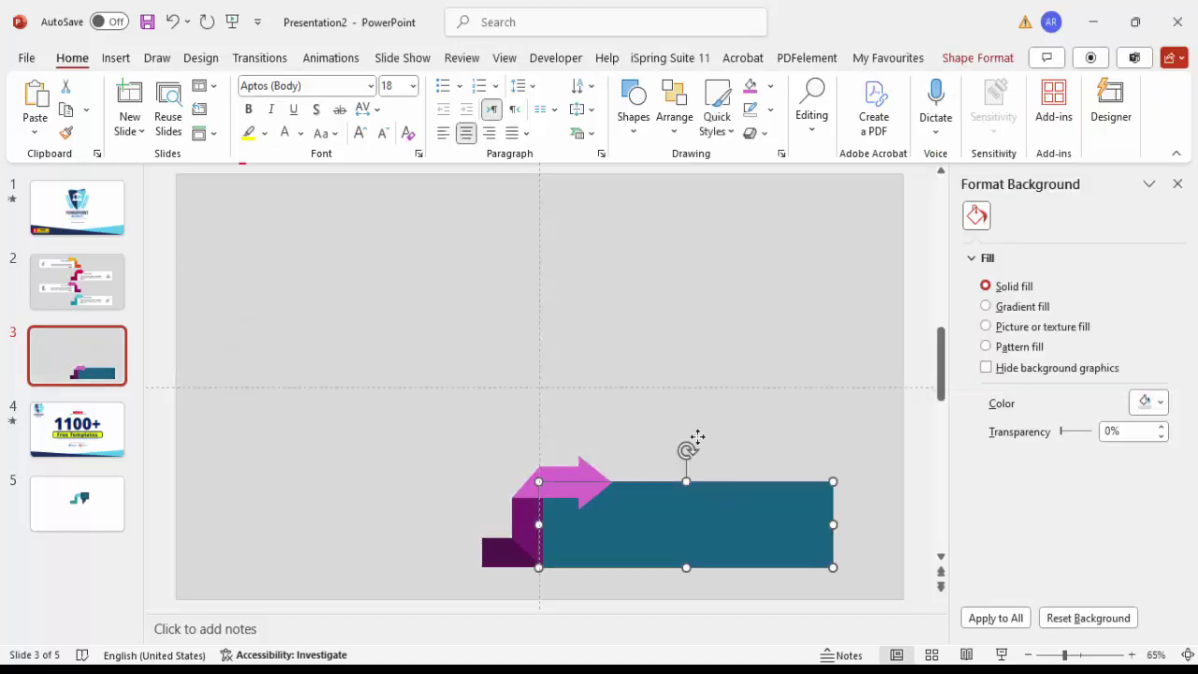
left_click(770, 86)
left_click(753, 178)
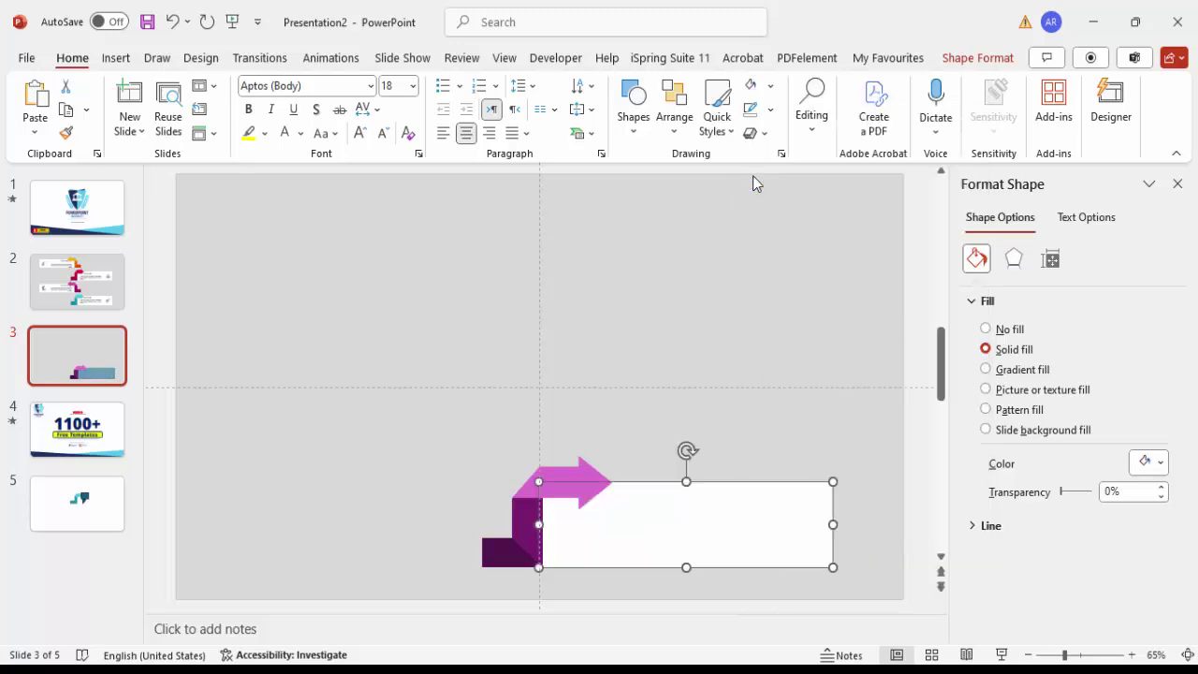
left_click(669, 341)
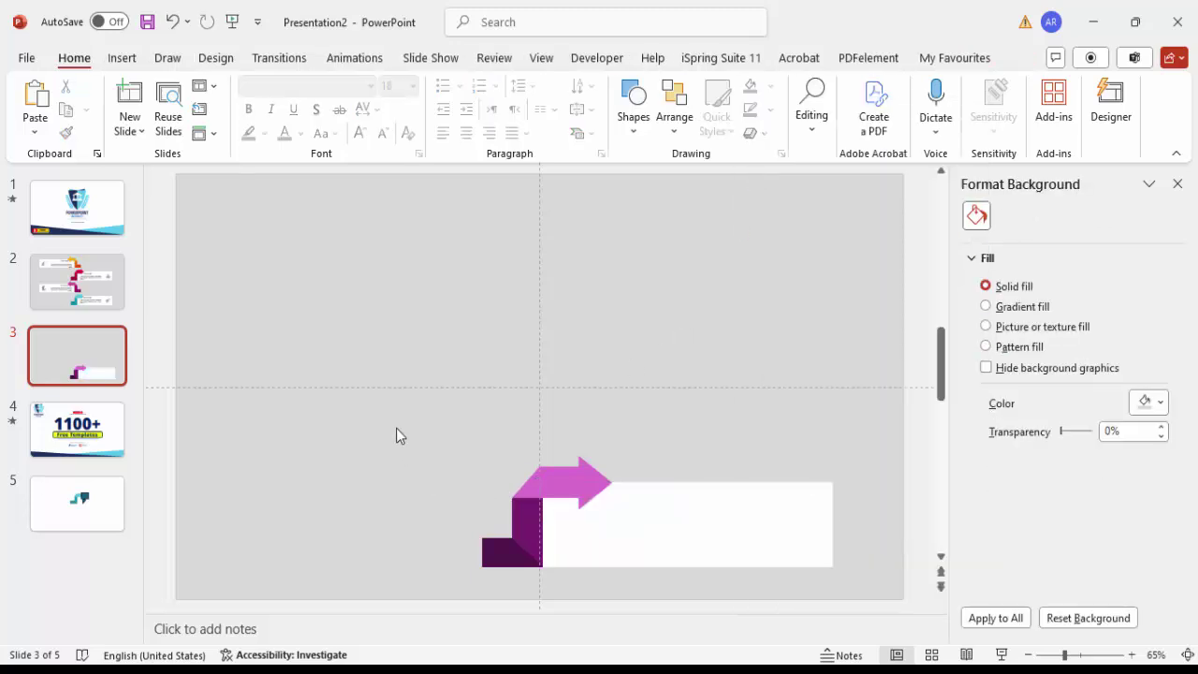
Group the ribbon arrow with the white rectangle and shift the banner slightly so its vertical part's inner edge meets the vertical centre guide.
left_click_drag(387, 423, 889, 613)
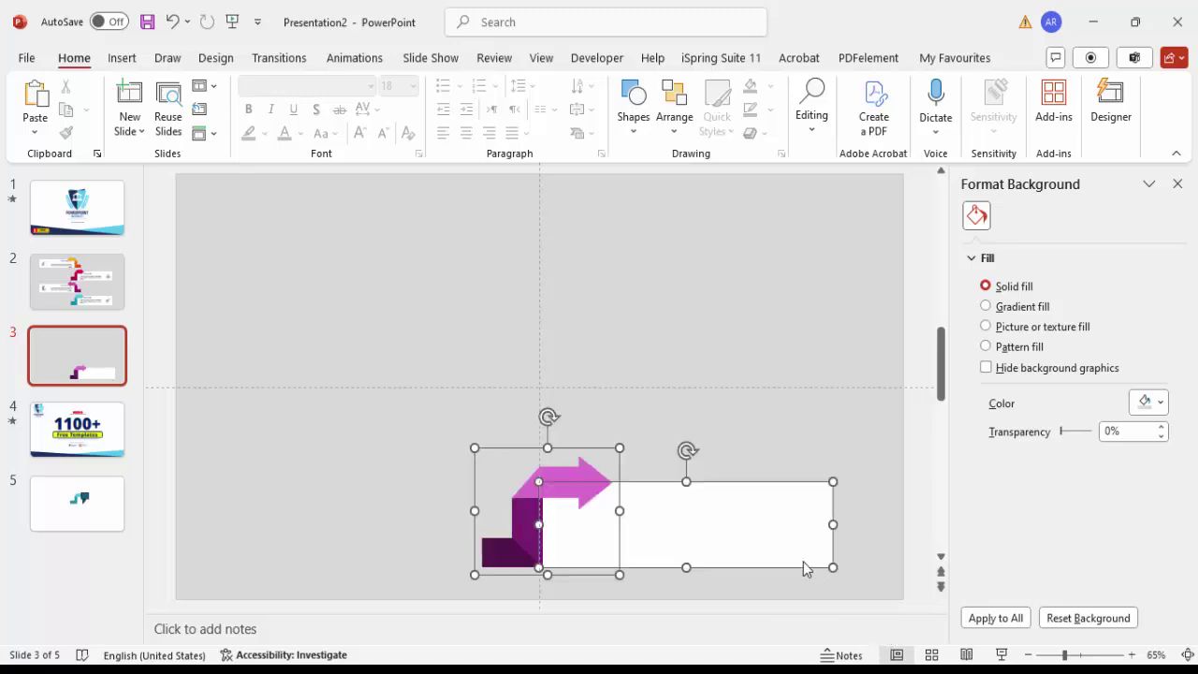
key("ctrl+g")
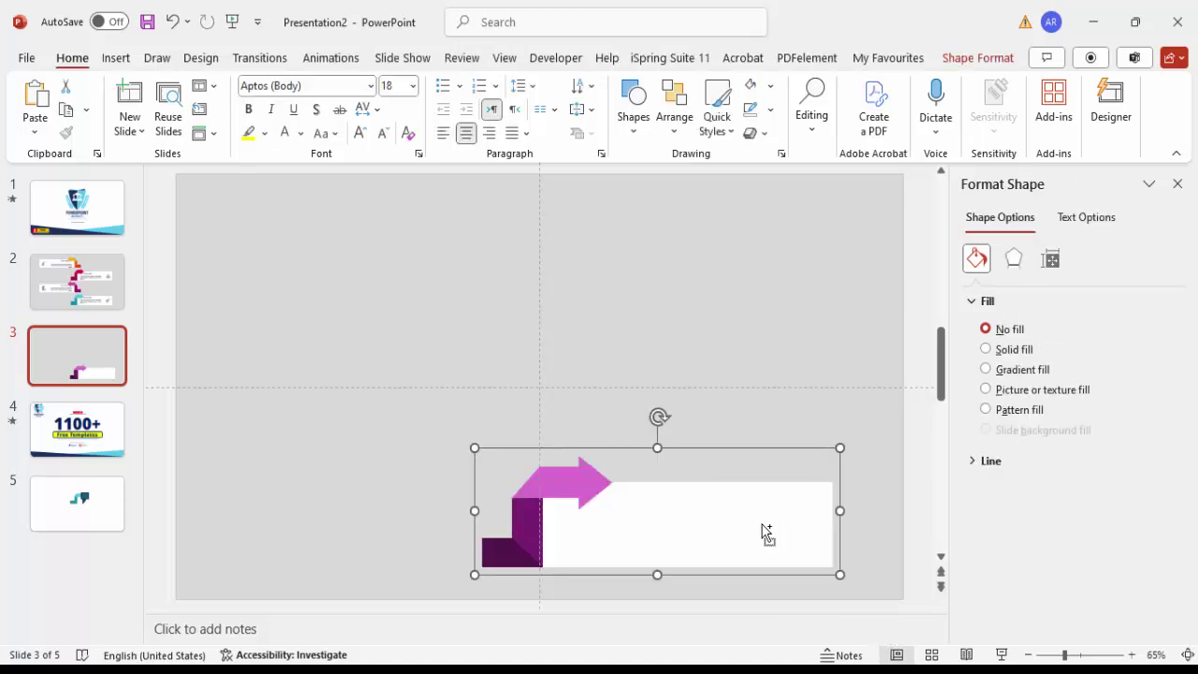
left_click_drag(717, 531, 721, 539)
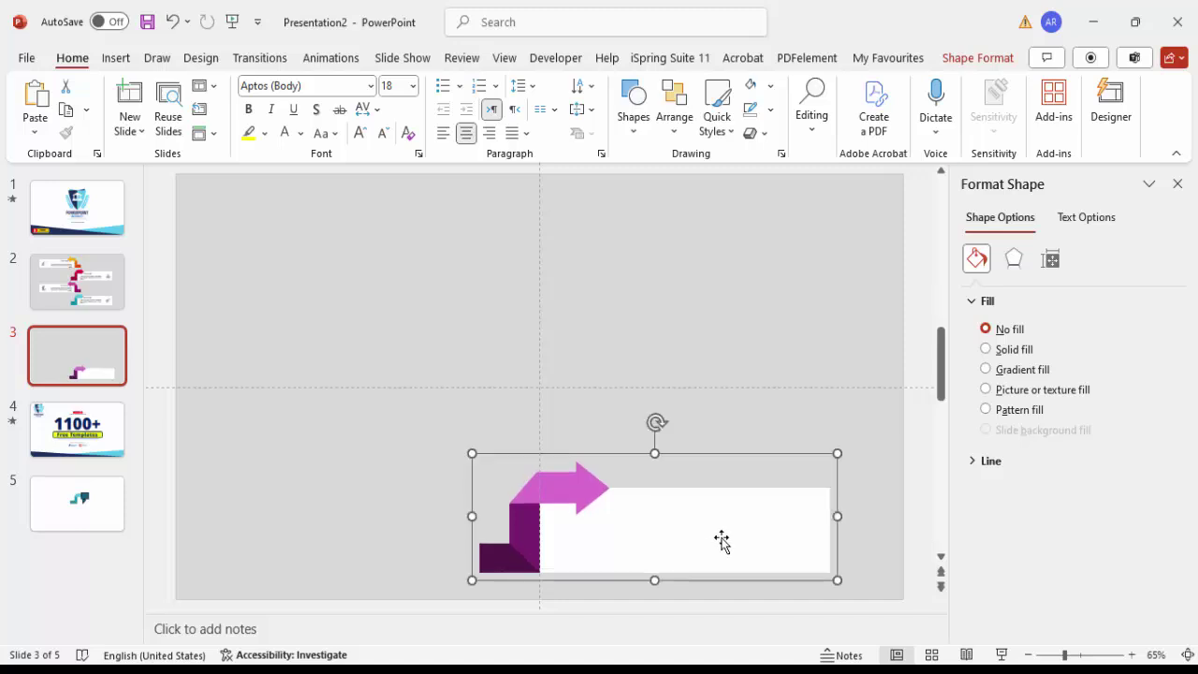
Place a horizontally flipped duplicate of the banner above the original, with its vertical part's inner edge on the vertical centre guide.
left_click_drag(723, 545, 739, 431)
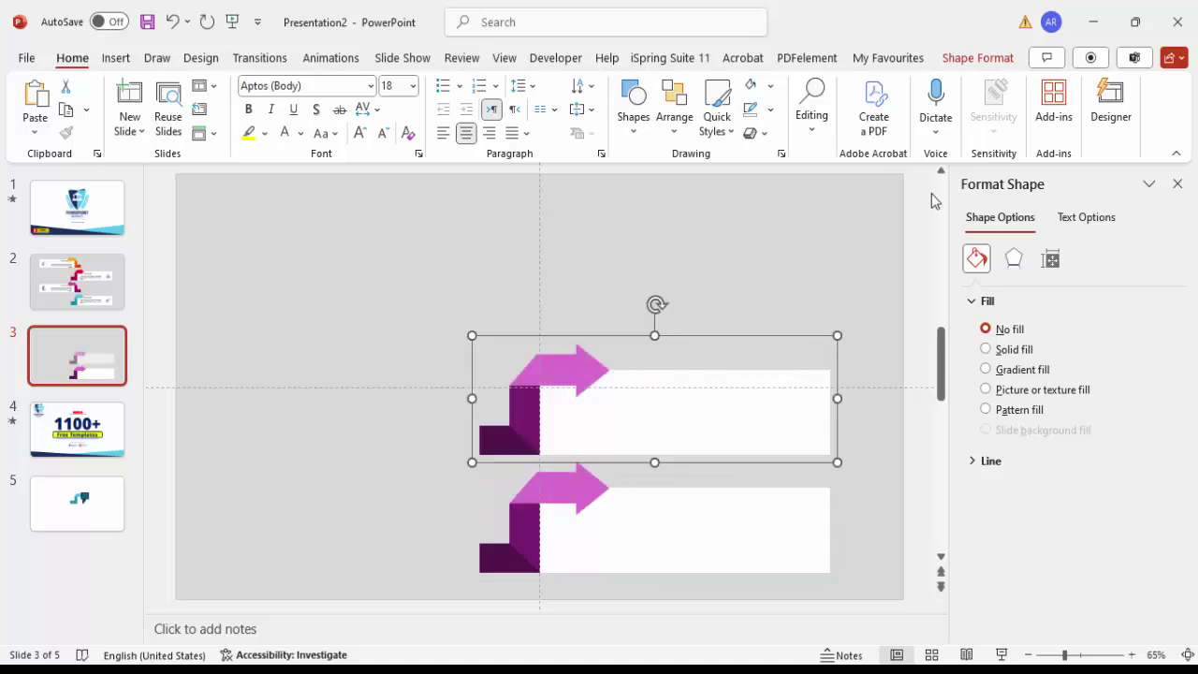
left_click(978, 57)
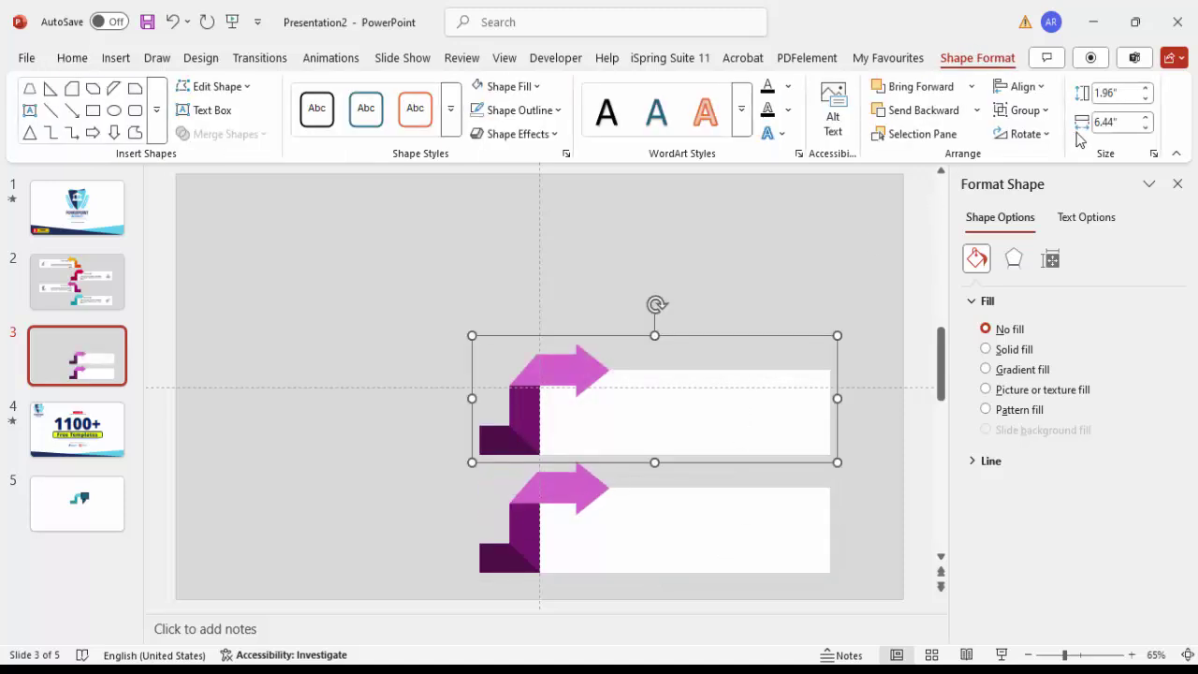
left_click(1022, 134)
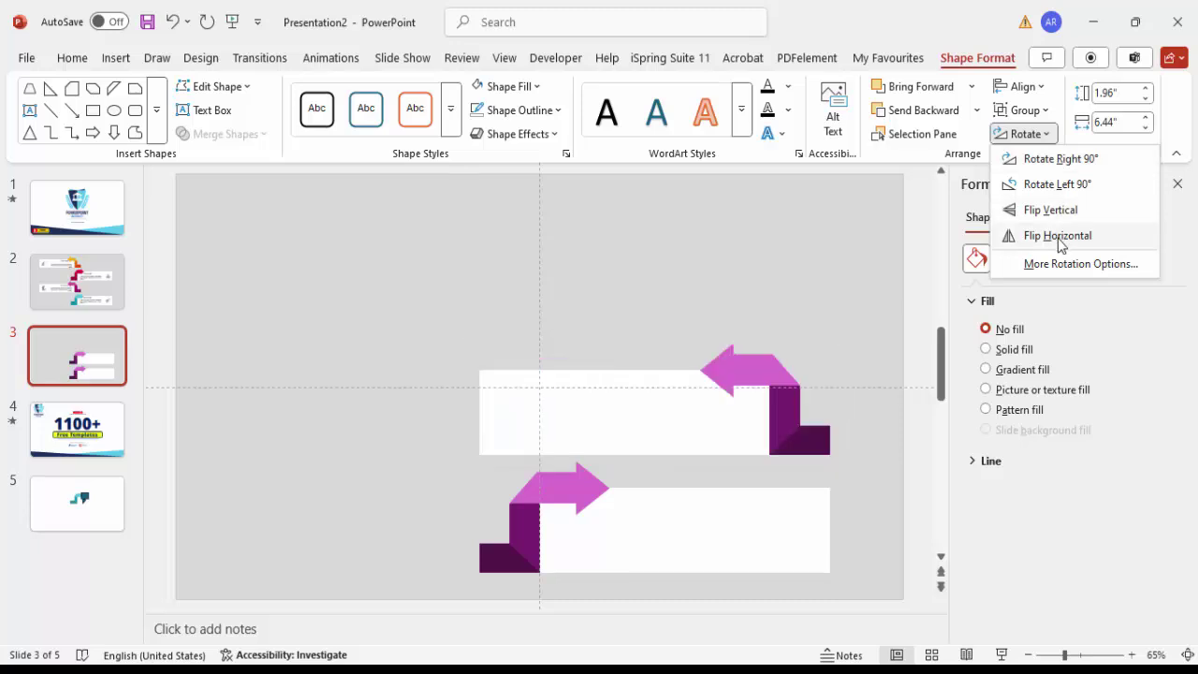
left_click(1058, 236)
left_click_drag(754, 428, 530, 423)
Duplicate the two banners straight above themselves to make a zigzag stack of four.
left_click(690, 524)
left_click(529, 413, "shift")
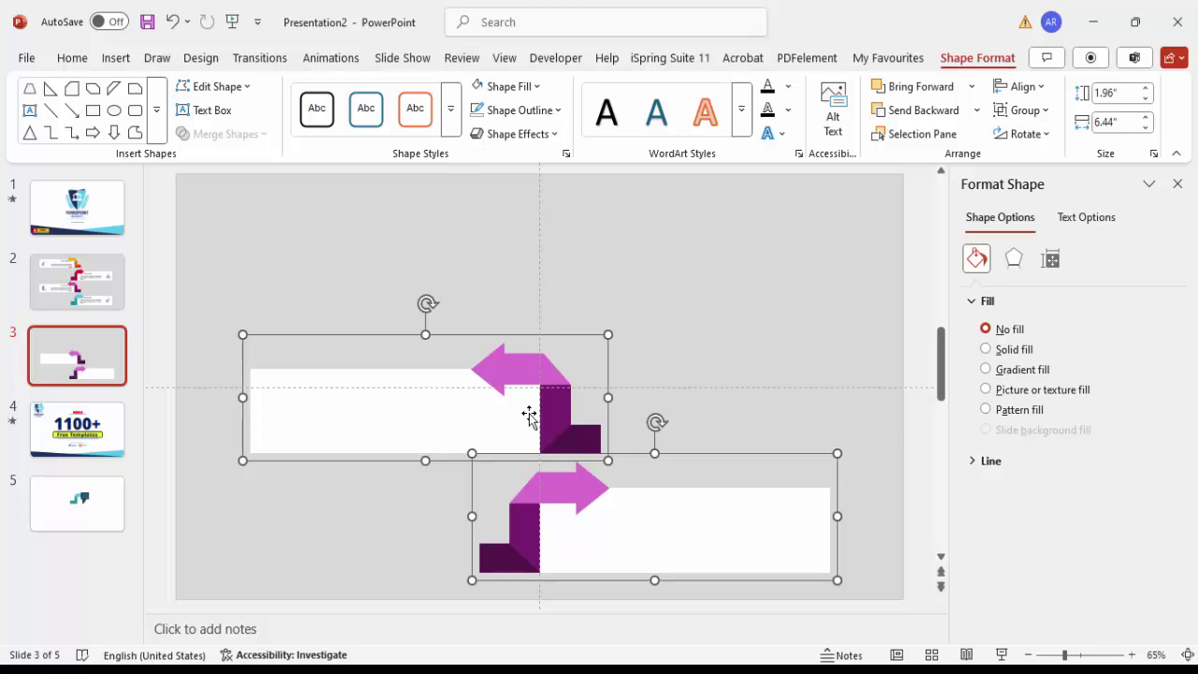
left_click_drag(525, 419, 572, 182)
left_click(740, 427)
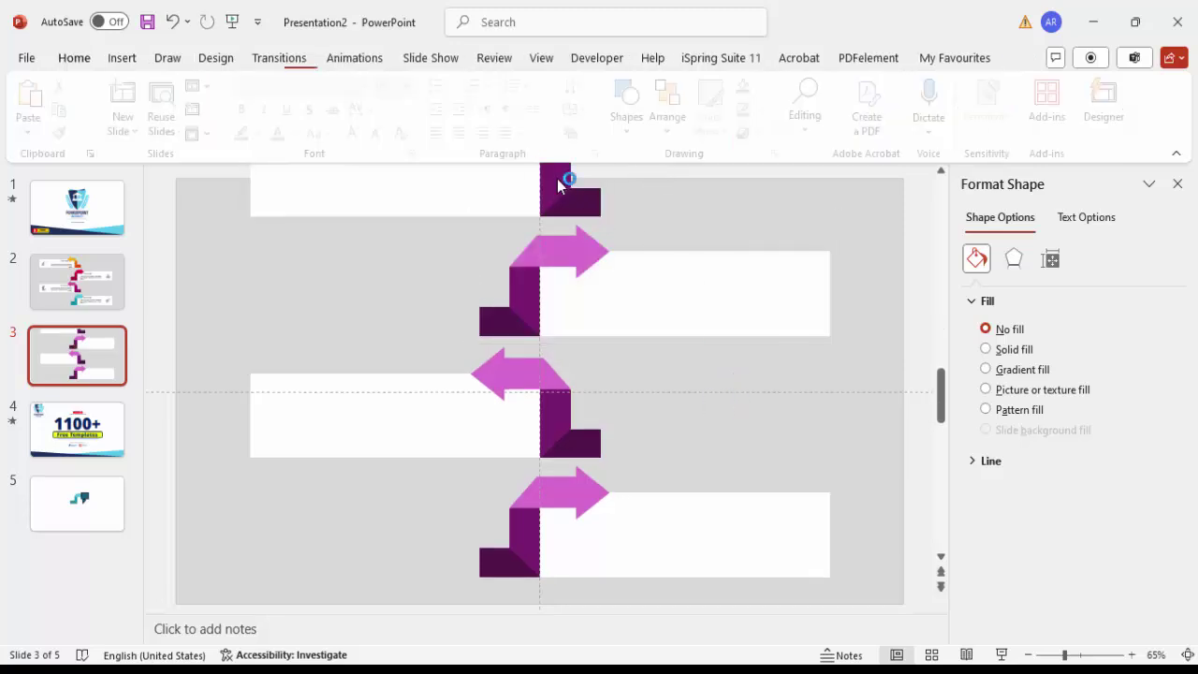
Group all four banners into one object.
left_click(479, 200)
left_click(626, 313, "shift")
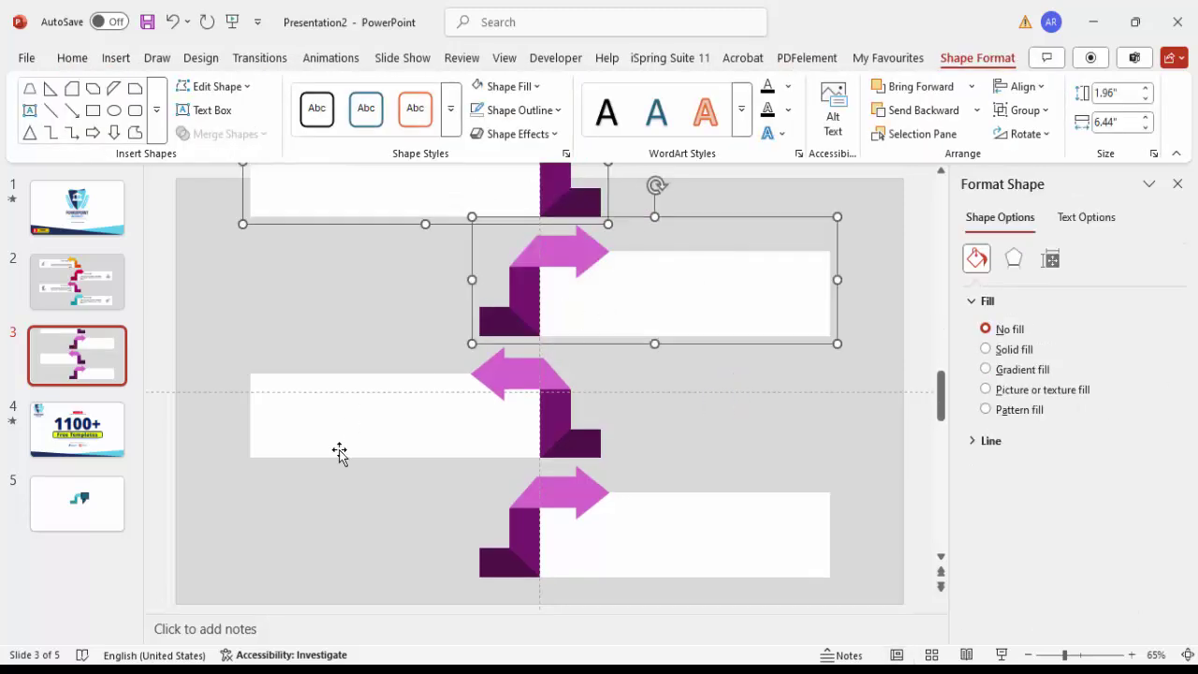
left_click(340, 452, "shift")
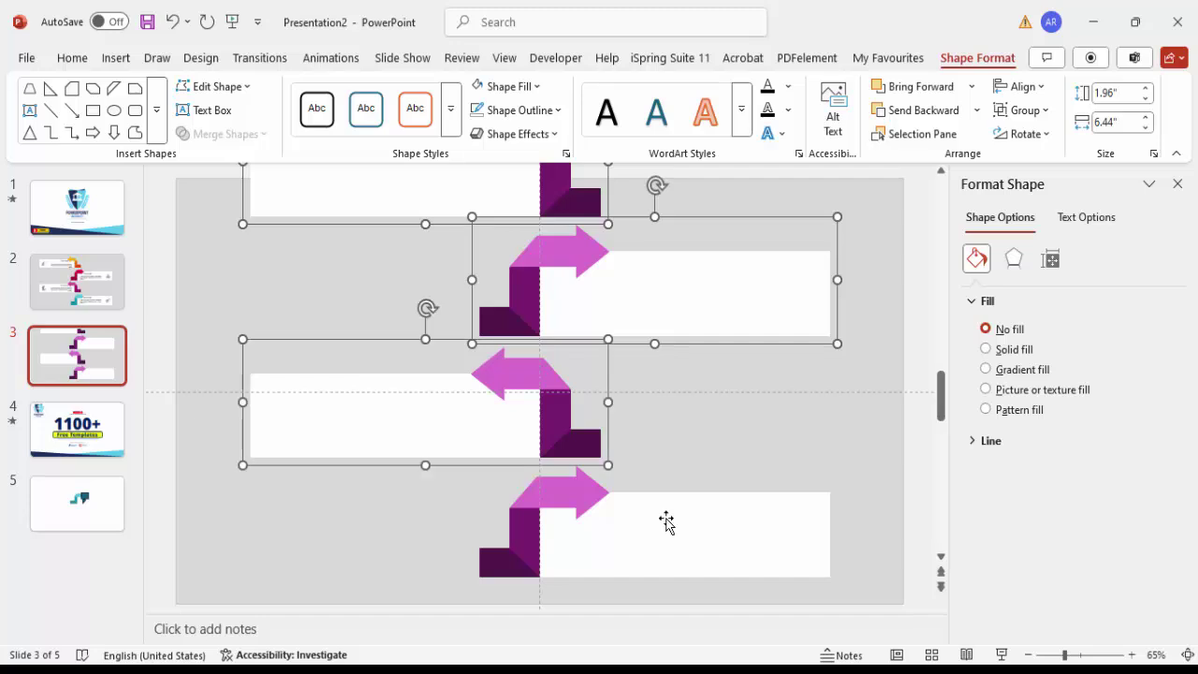
left_click(666, 522, "shift")
key("ctrl+g")
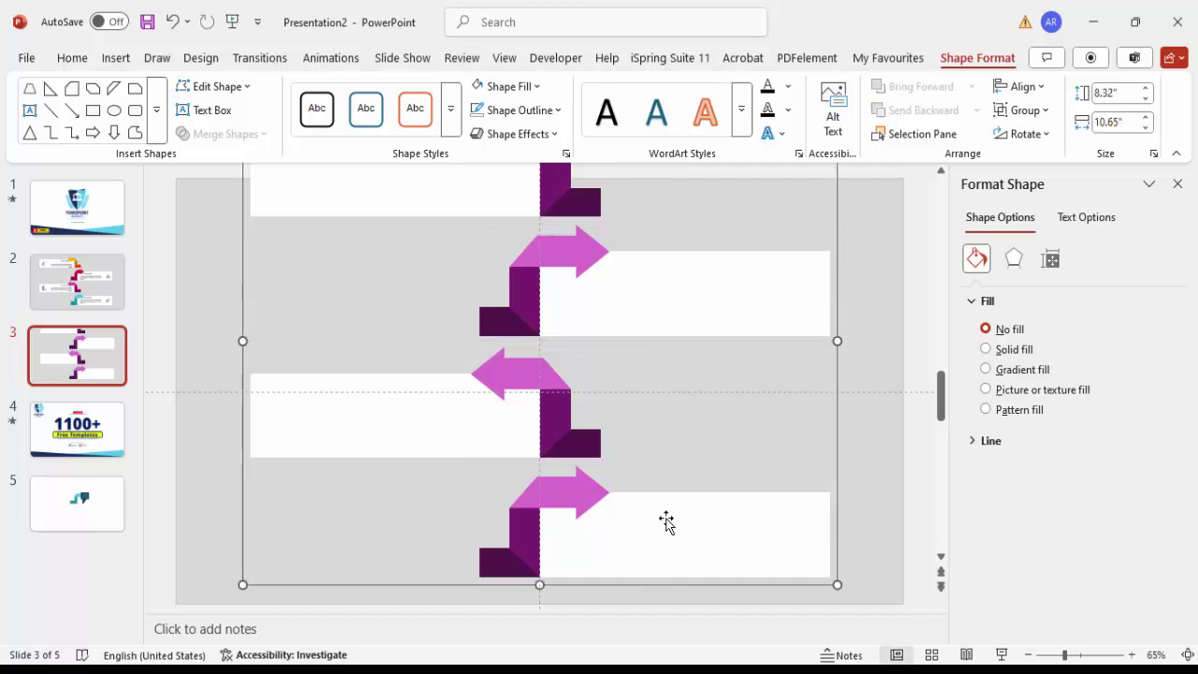
Scale the four-banner group down to about 8.9" wide and 6.95" high and centre it on the slide.
left_click(1029, 655)
left_click(1029, 655)
left_click_drag(309, 209, 390, 301)
left_click_drag(664, 356, 632, 362)
mouse_move(344, 227)
left_mouse_down()
mouse_move(356, 241)
mouse_move(334, 246)
mouse_move(361, 259)
mouse_move(344, 228)
left_mouse_up()
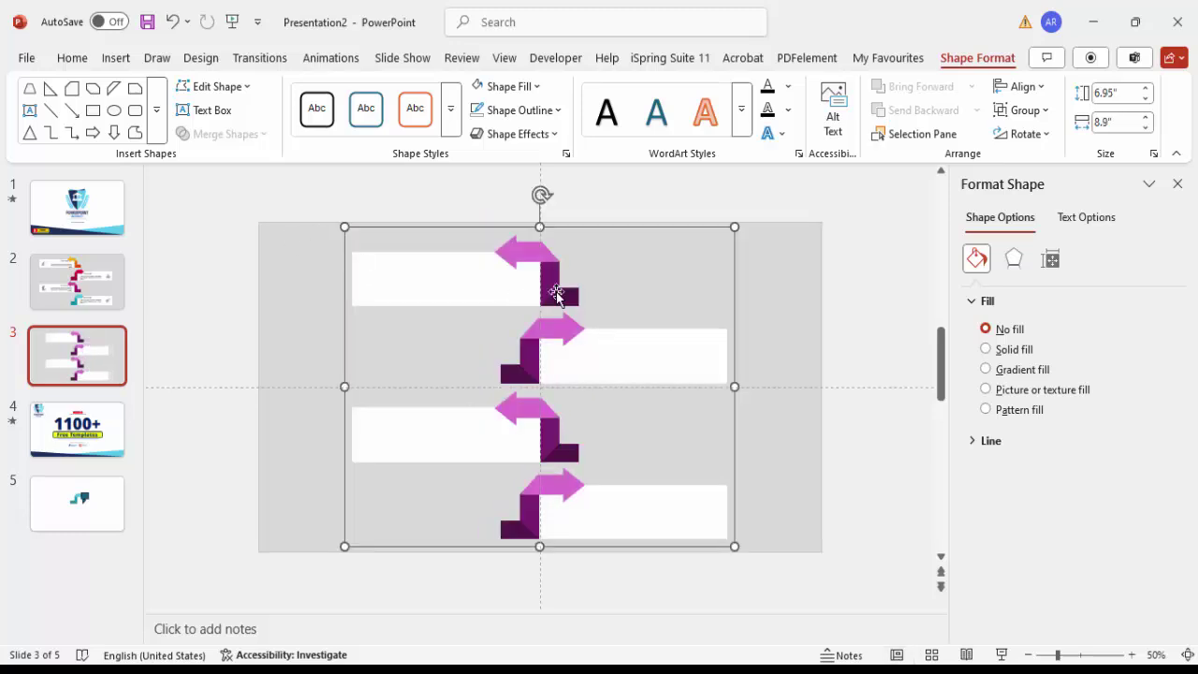
Ungroup the combined four-banner object.
right_click(496, 298)
mouse_move(573, 412)
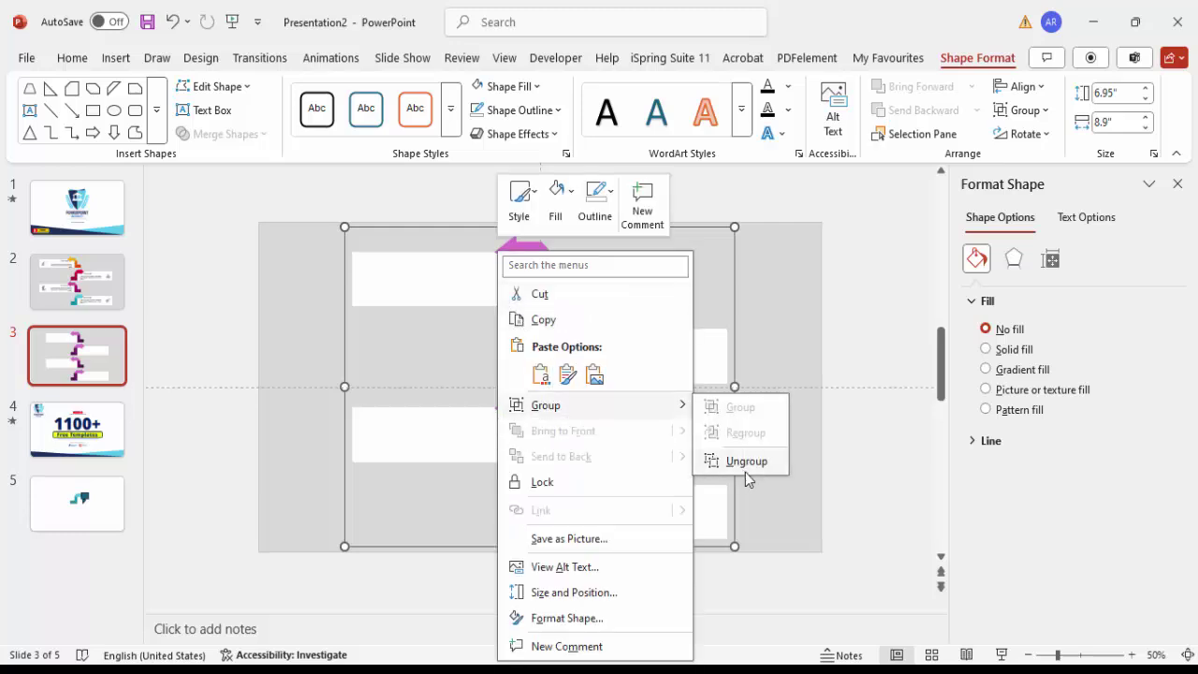
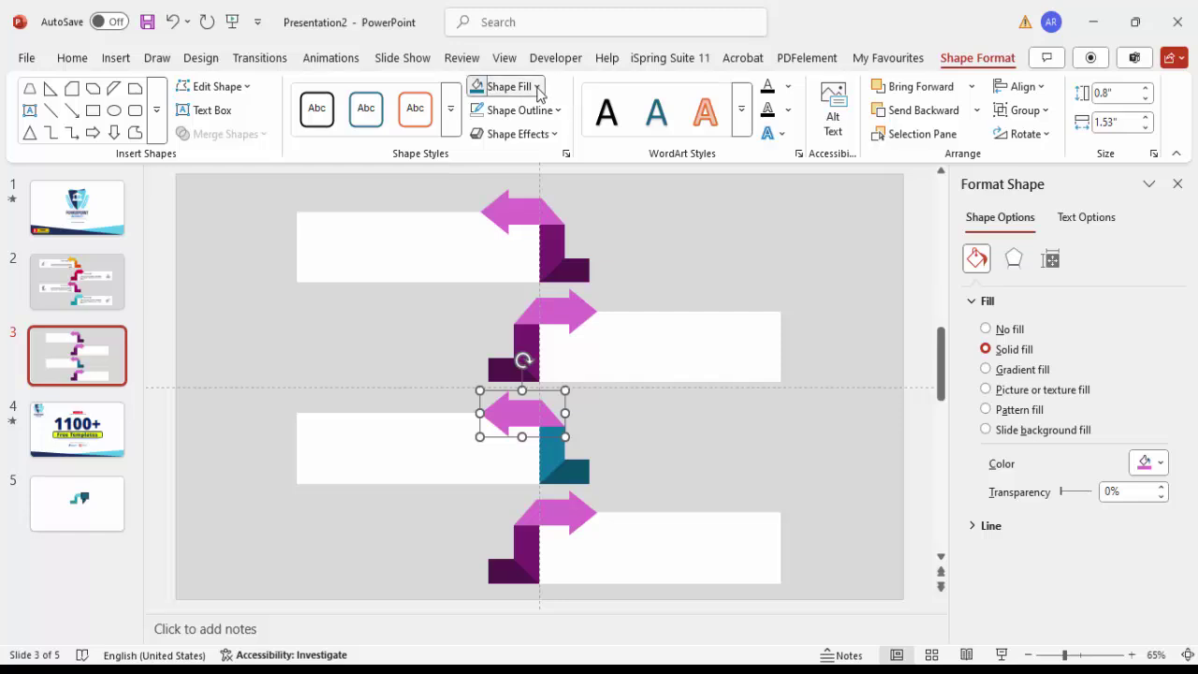
Fill the arrow of the third banner from the top with the light theme blue.
left_click(524, 87)
left_click(655, 262)
left_click(642, 294)
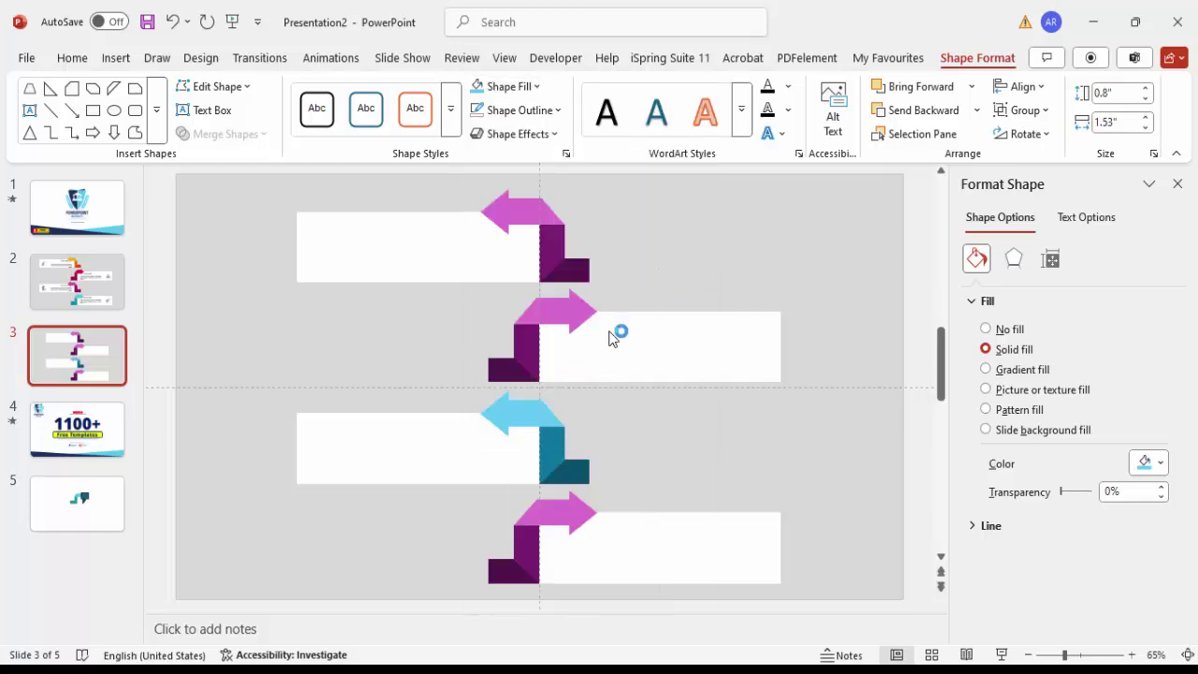
Ungroup the second banner from the top completely so its ribbon pieces are separate shapes.
left_click(534, 353)
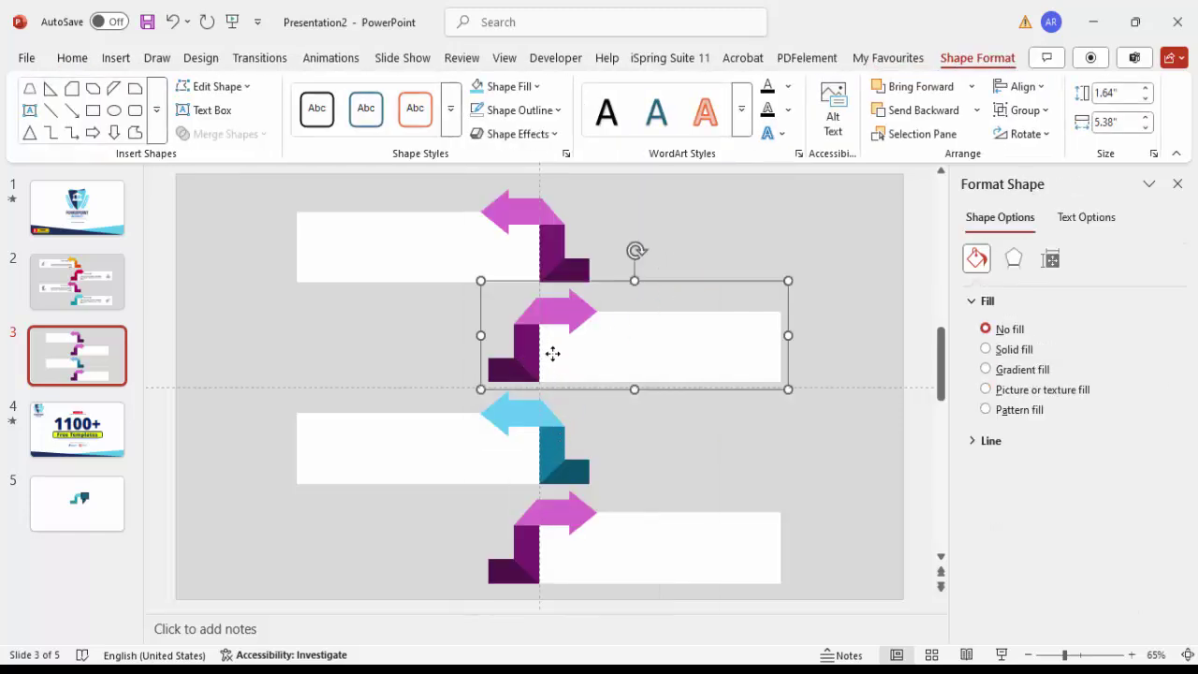
left_click(552, 353)
left_click(614, 288)
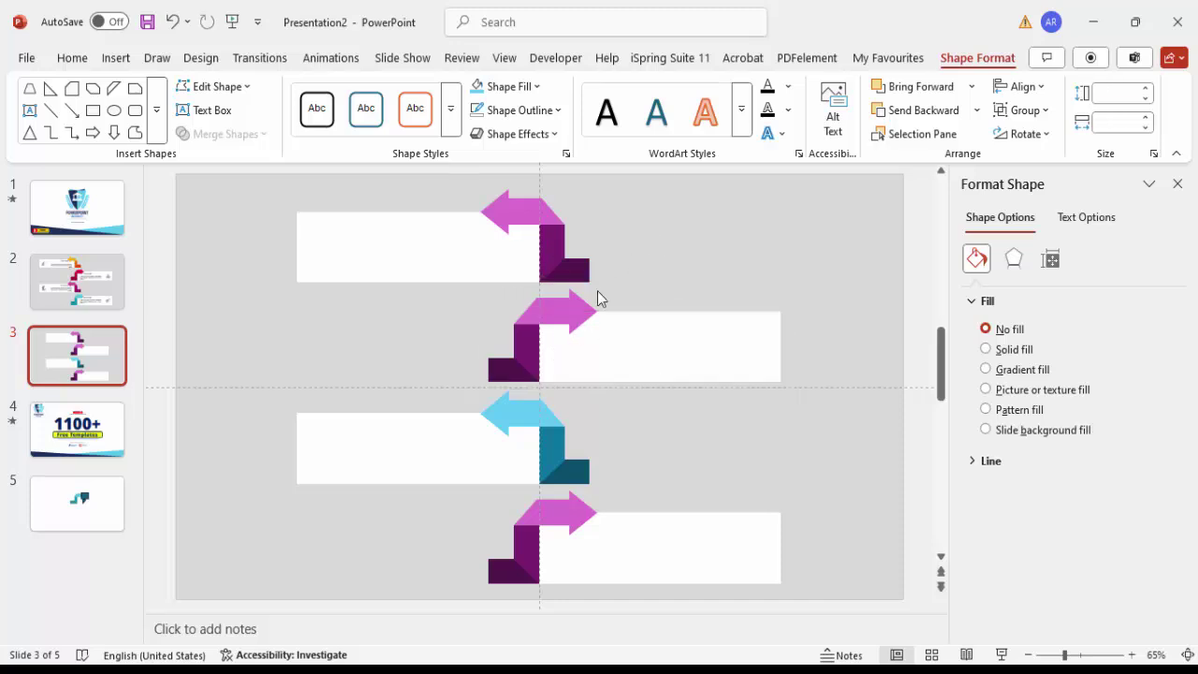
left_click(526, 363)
left_click(529, 355)
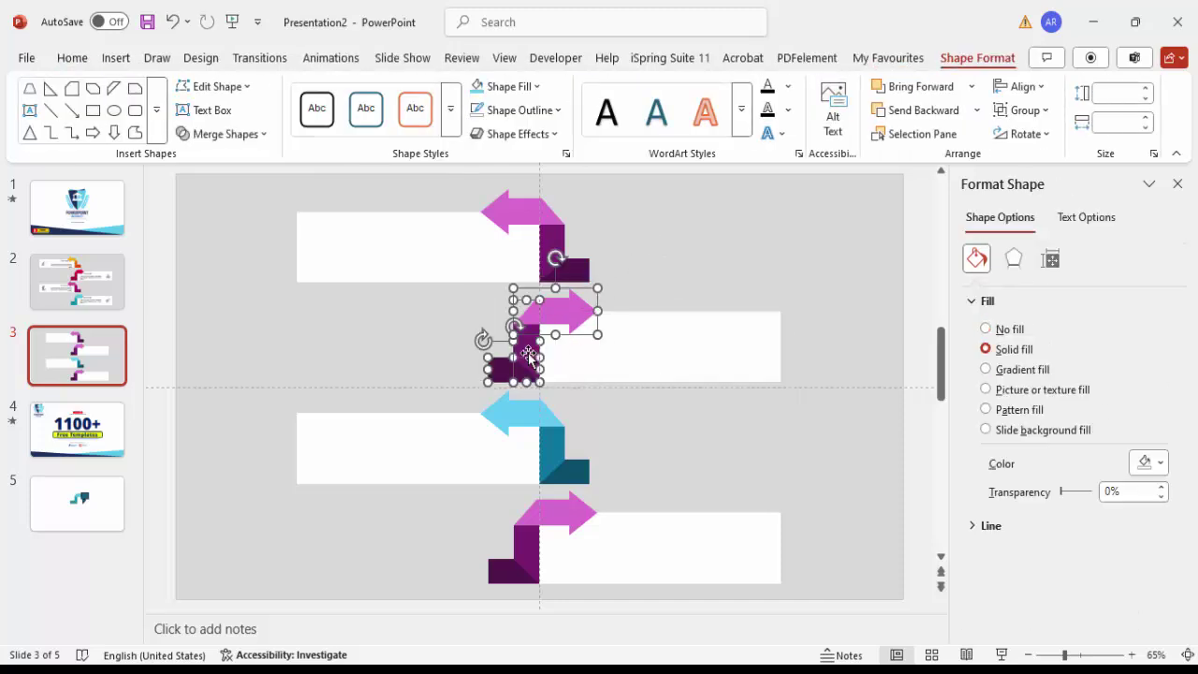
left_click(475, 362)
Fill the second ribbon's base rectangle with the darkest theme green and its vertical part with the next lighter dark green.
left_click(504, 374)
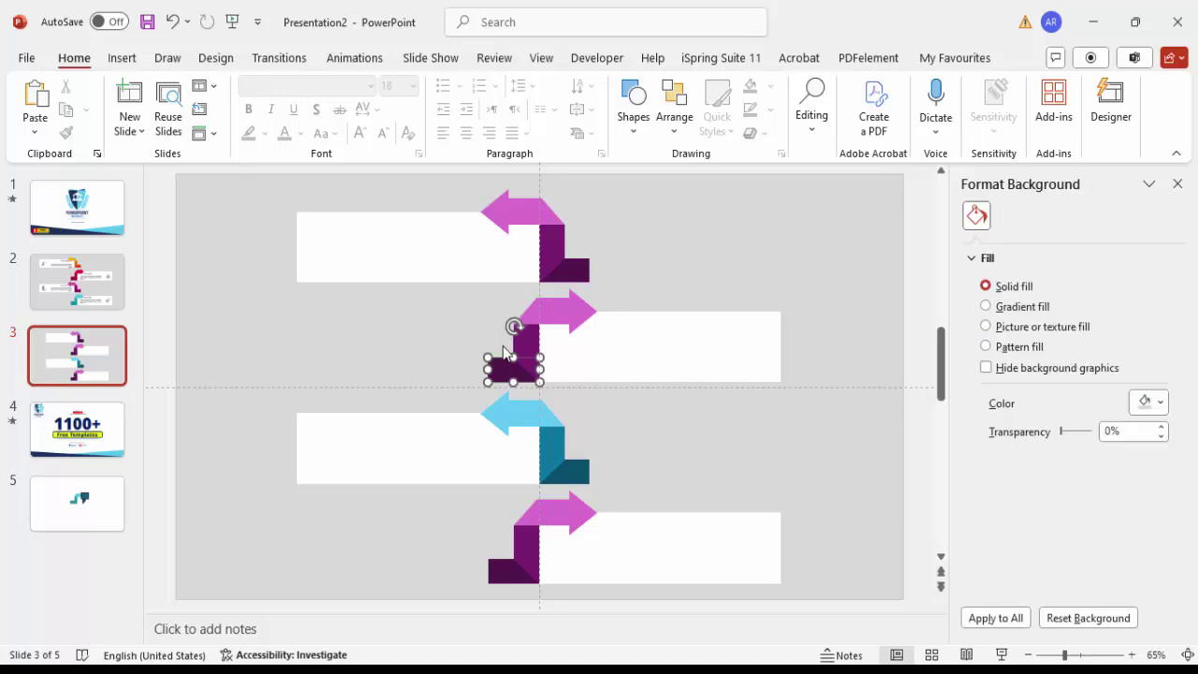
left_click(536, 86)
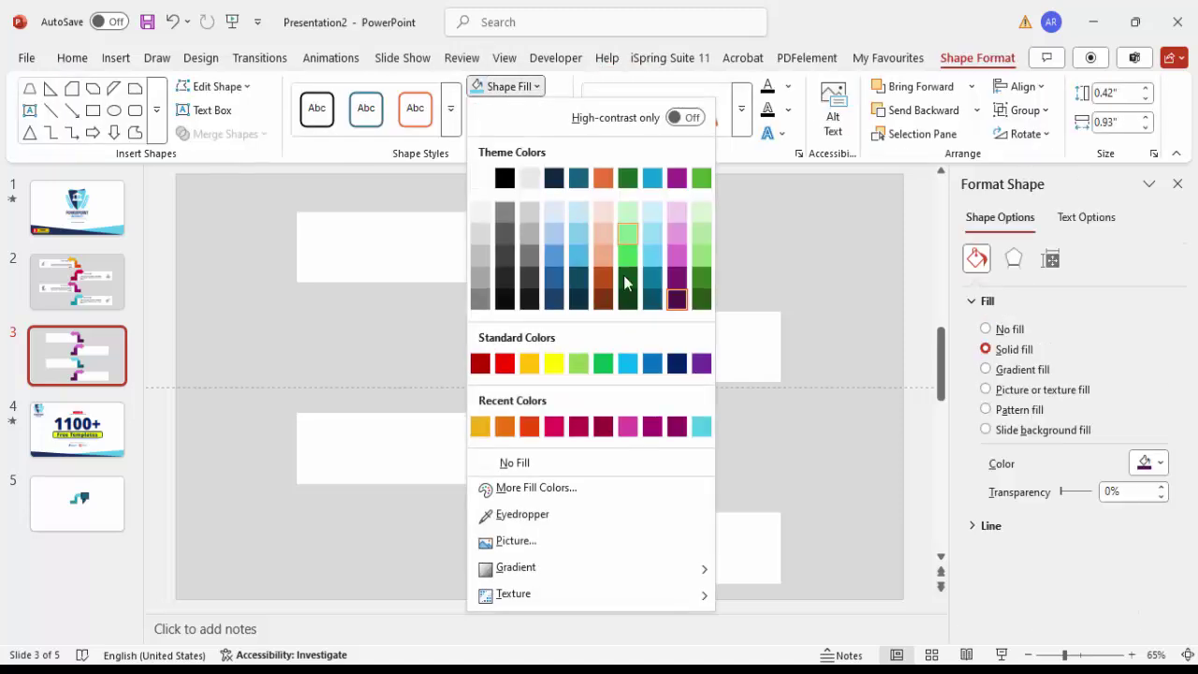
left_click(628, 300)
left_click(526, 337)
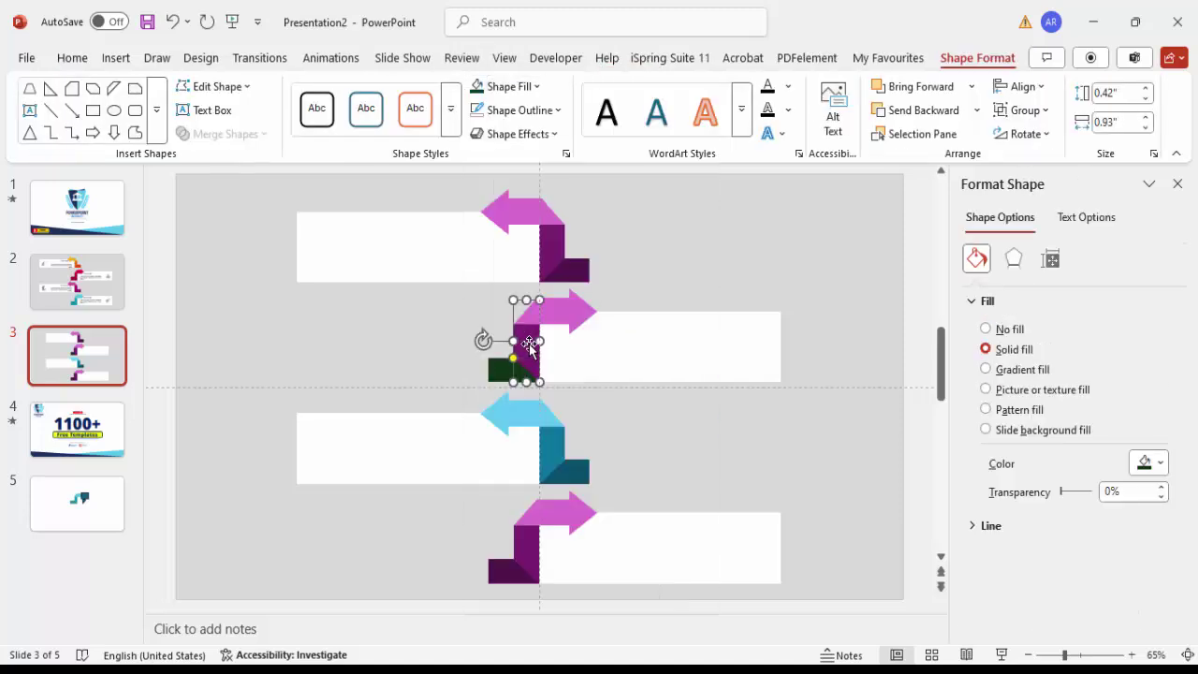
left_click(526, 86)
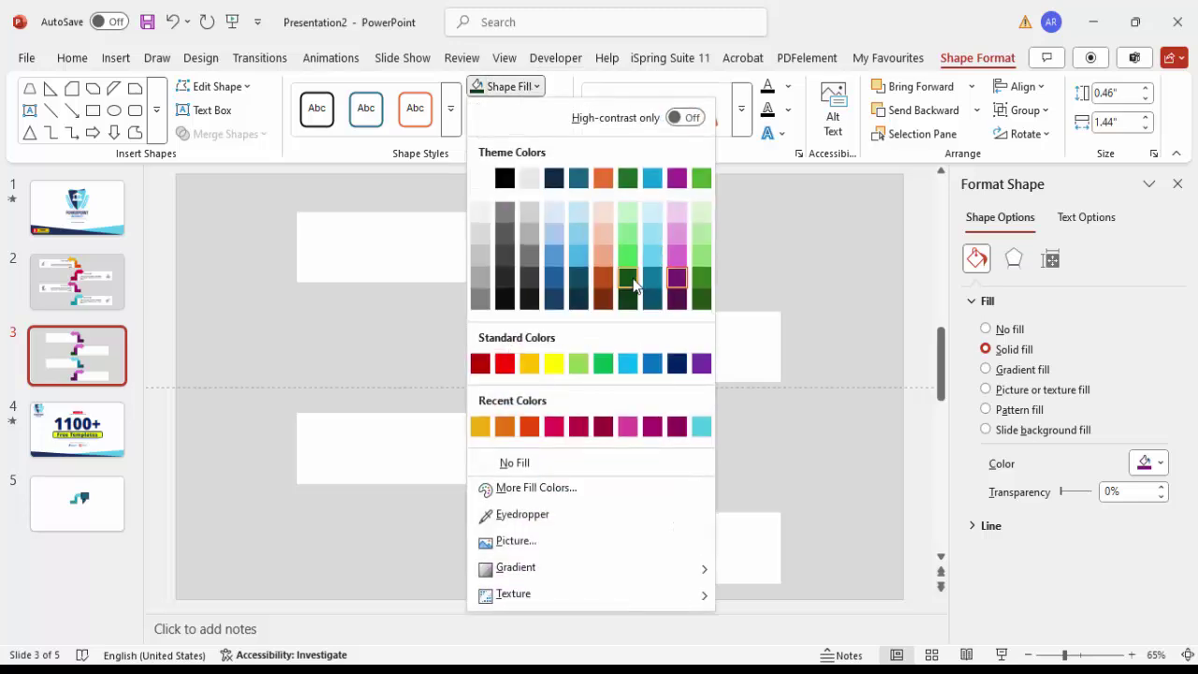
left_click(629, 274)
Fill the second ribbon's arrow with the bright light theme green.
left_click(562, 310)
left_click(510, 86)
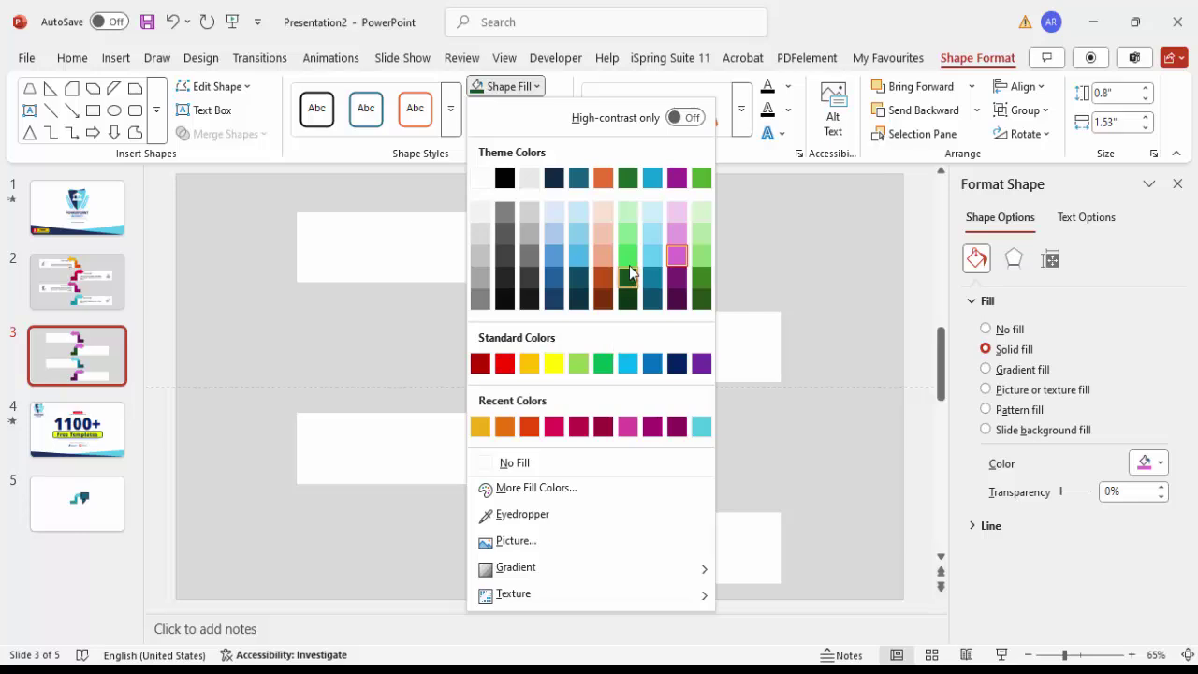
left_click(629, 272)
left_click(662, 259)
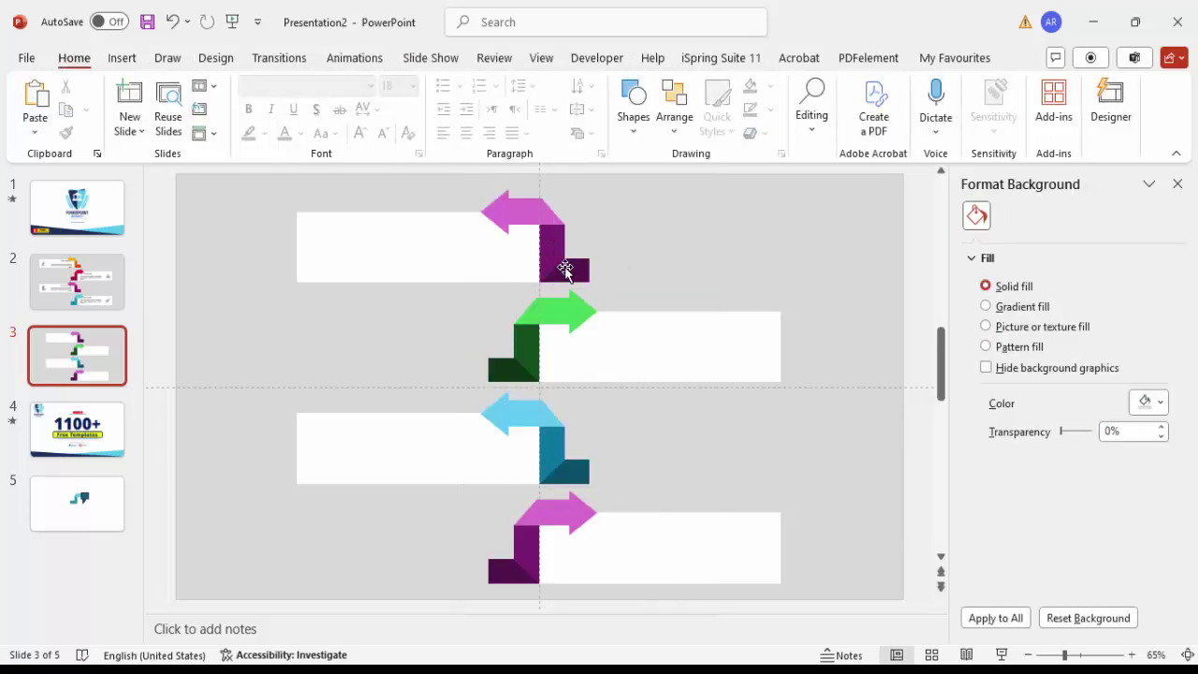
Ungroup the top banner completely so its ribbon pieces are separate shapes.
left_click(565, 269)
left_click(586, 264)
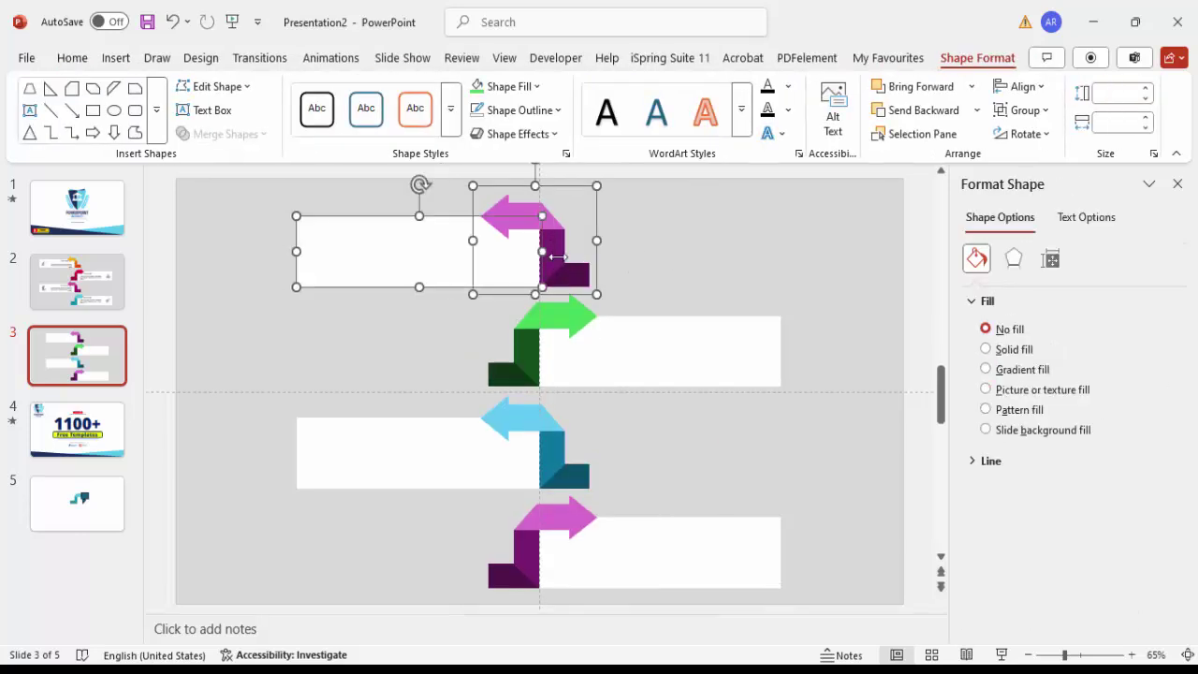
left_click(594, 262)
left_click(570, 259)
left_click(575, 265)
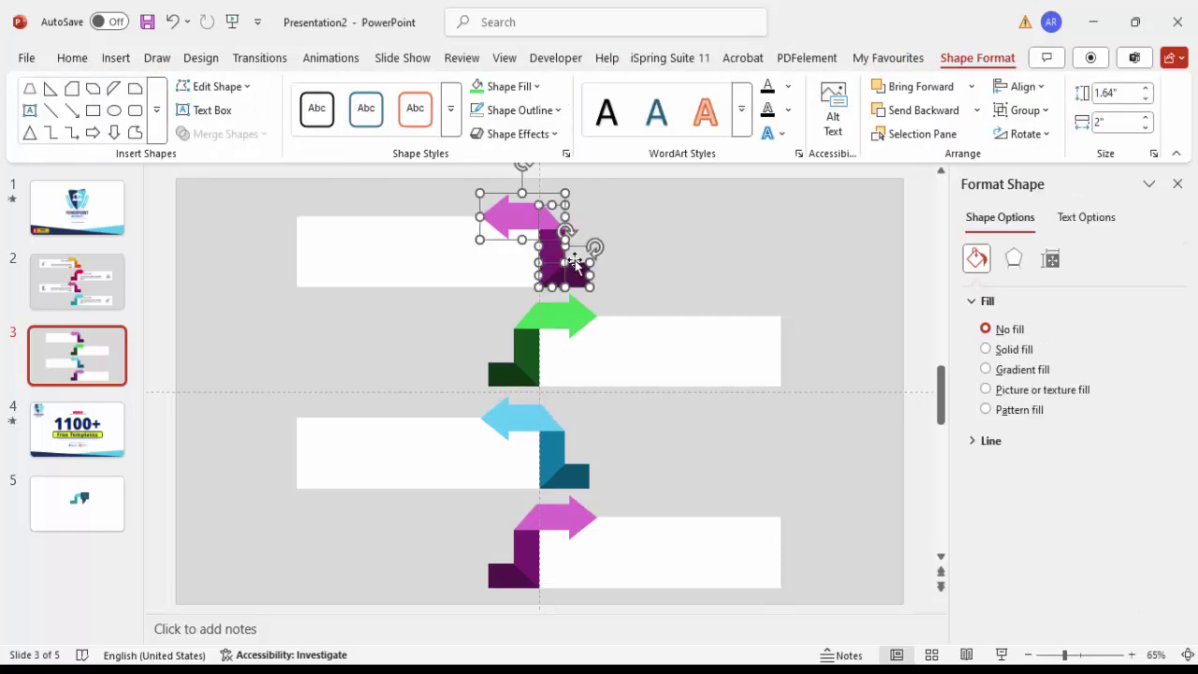
left_click(624, 259)
Fill the top ribbon's base rectangle with the darkest shade of the light-grey theme colour and its vertical part with the next lighter shade.
left_click(569, 268)
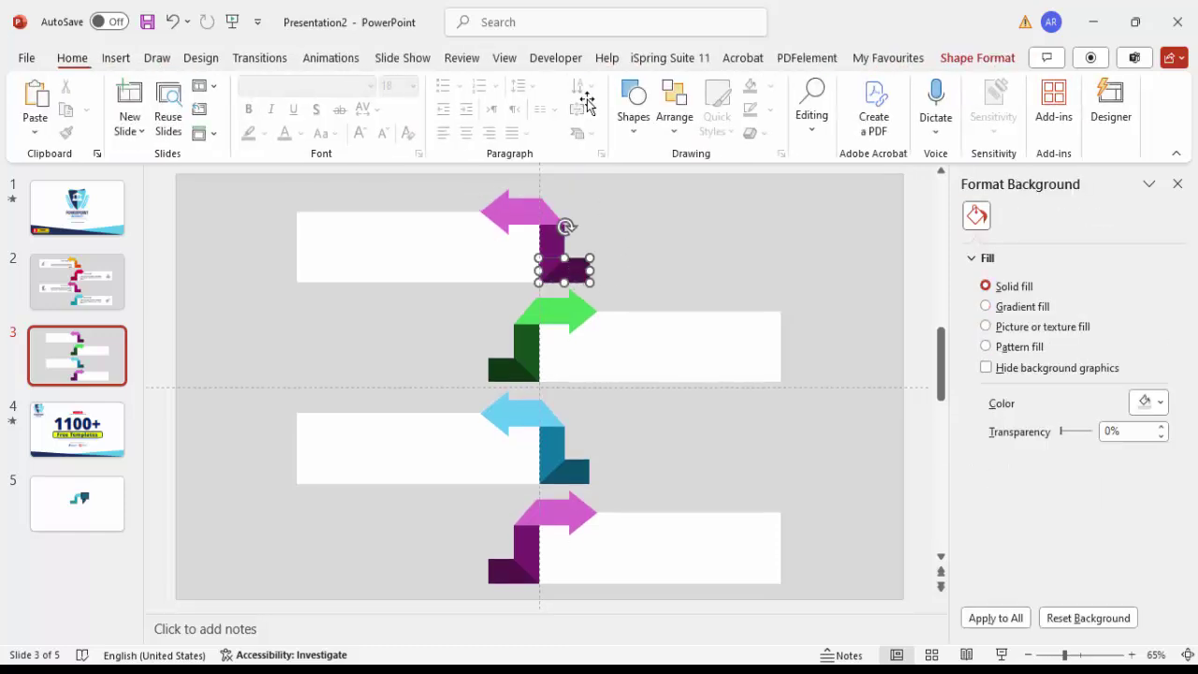
left_click(526, 94)
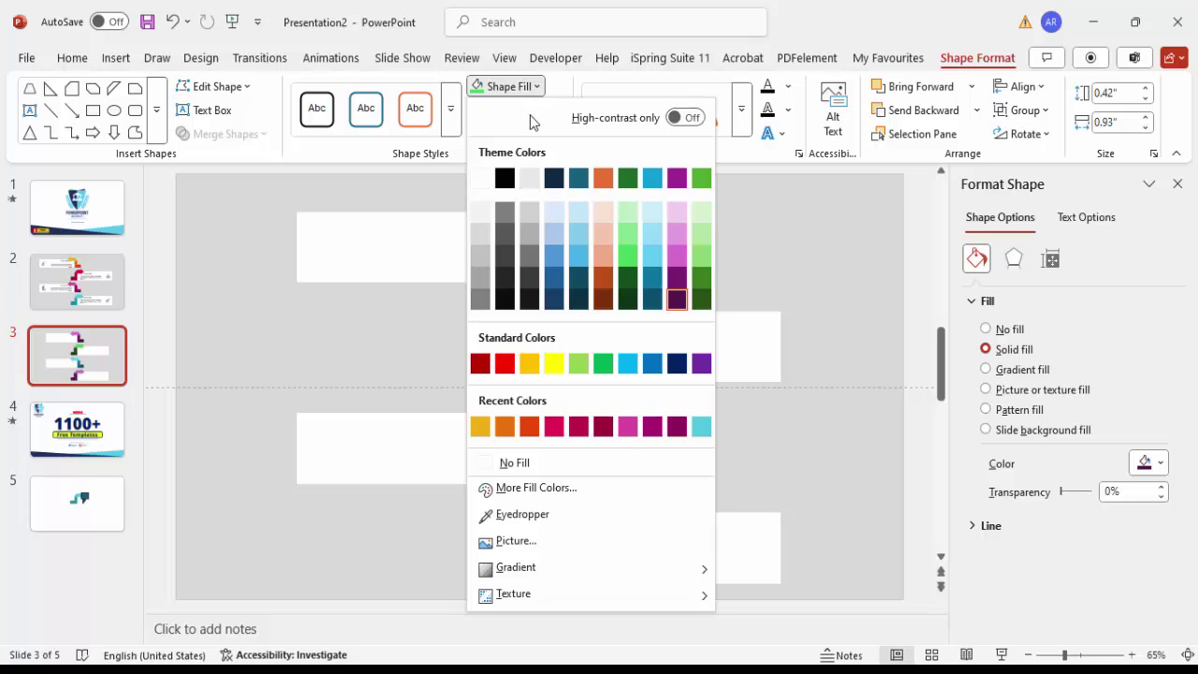
left_click(528, 302)
left_click(557, 248)
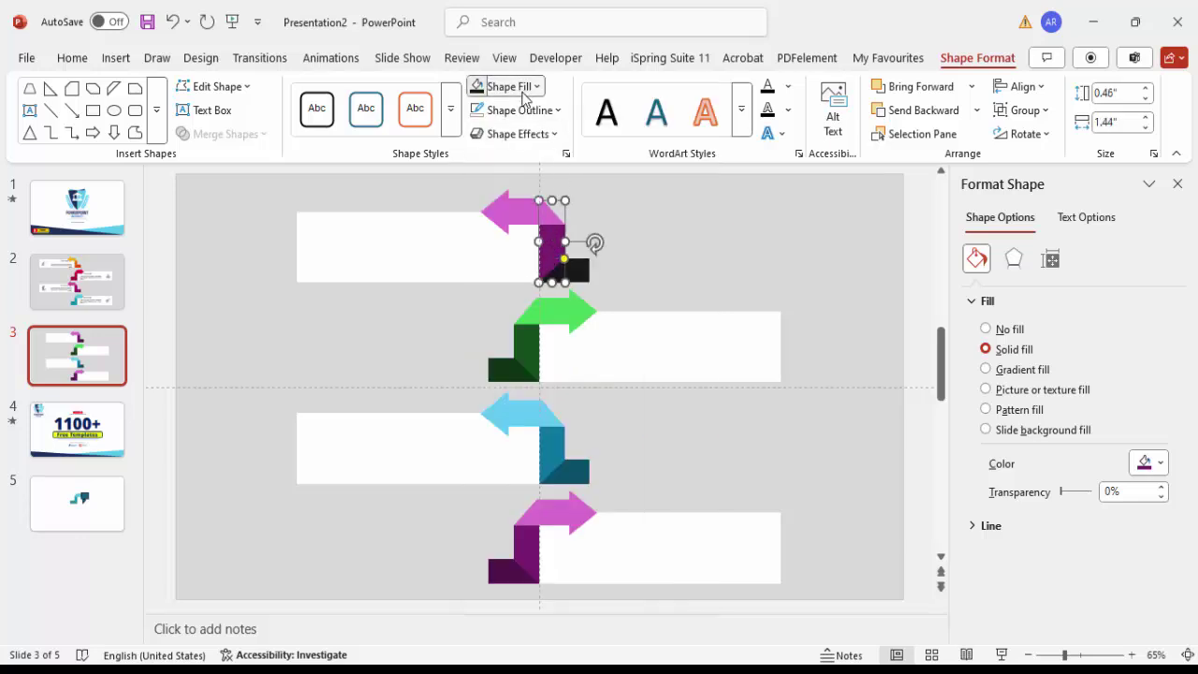
left_click(519, 86)
left_click(527, 277)
Fill the top ribbon's arrow with the medium grey shade from the same theme colour column.
left_click(517, 215)
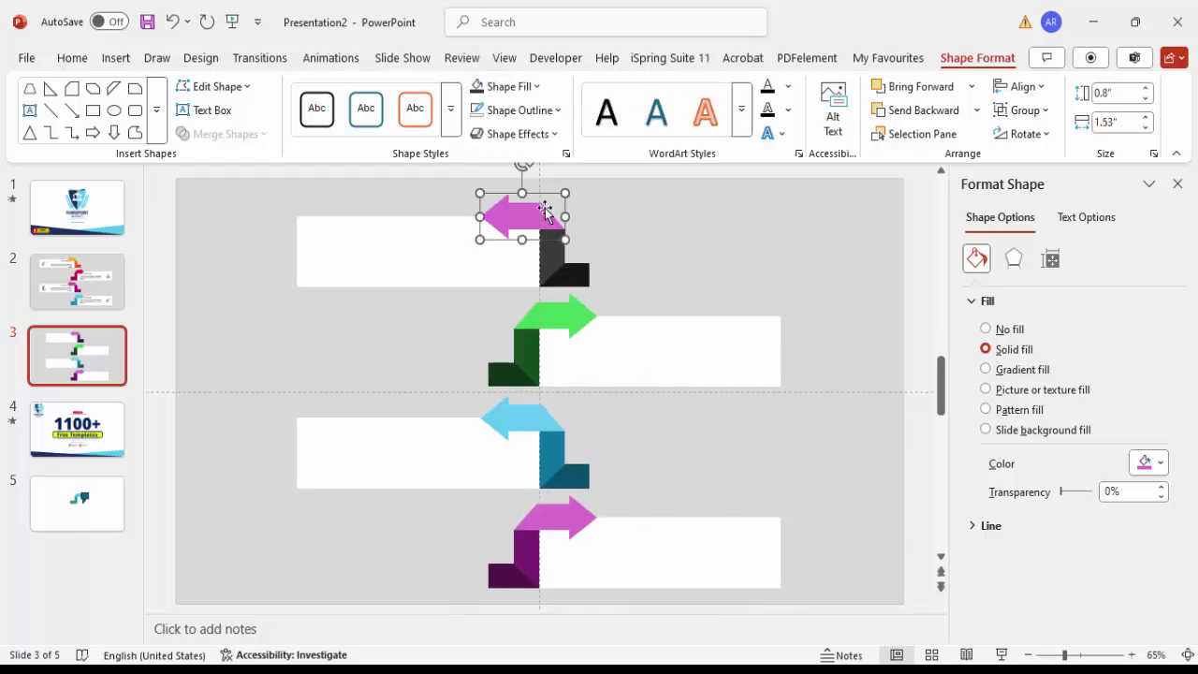
left_click(510, 87)
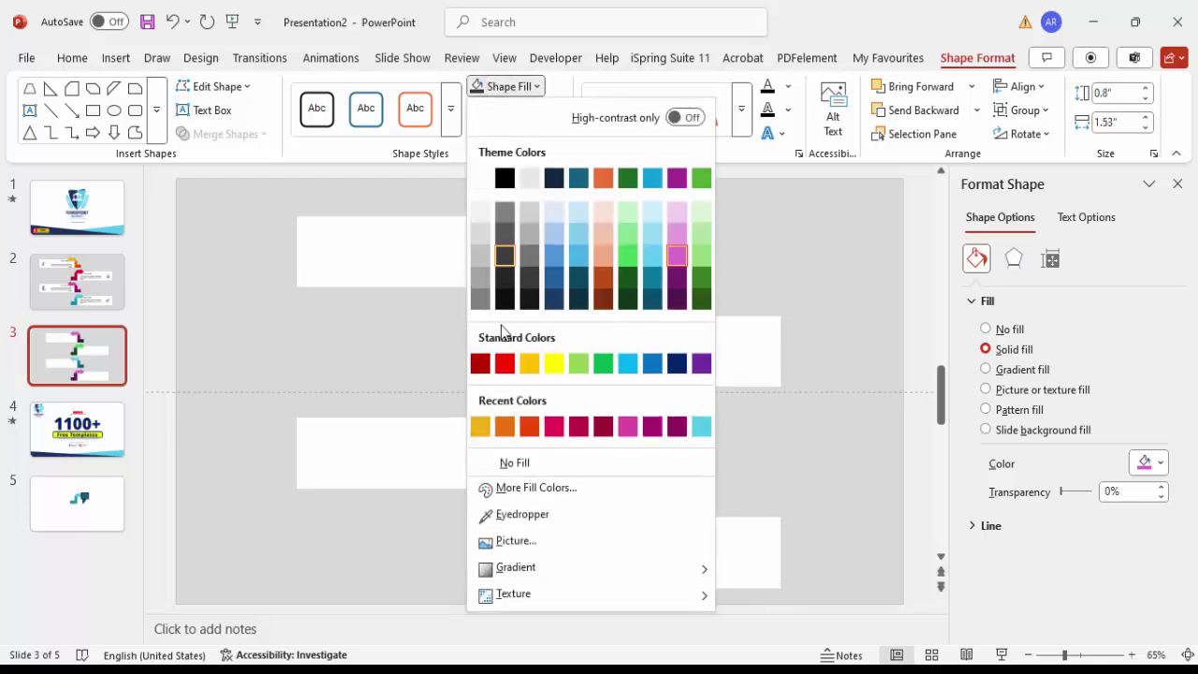
left_click(529, 257)
left_click(703, 234)
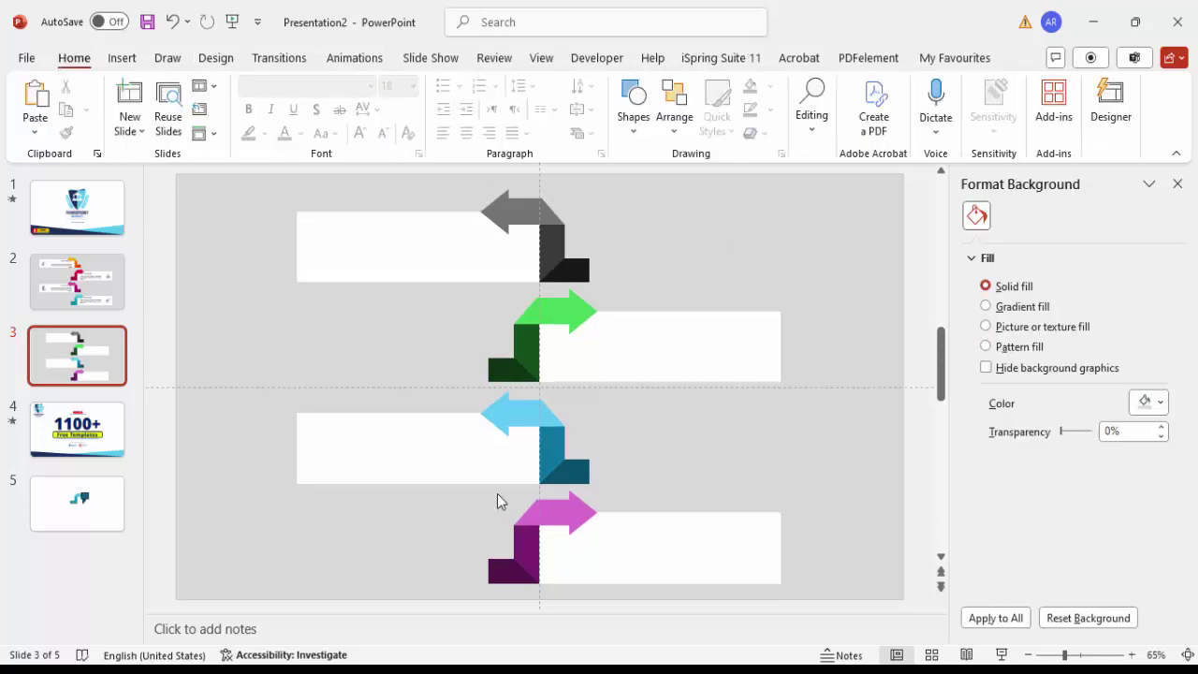
Group the arrow, vertical part and base of the blue third ribbon, leaving its white banner separate.
left_click_drag(833, 490, 466, 599)
left_click(551, 529)
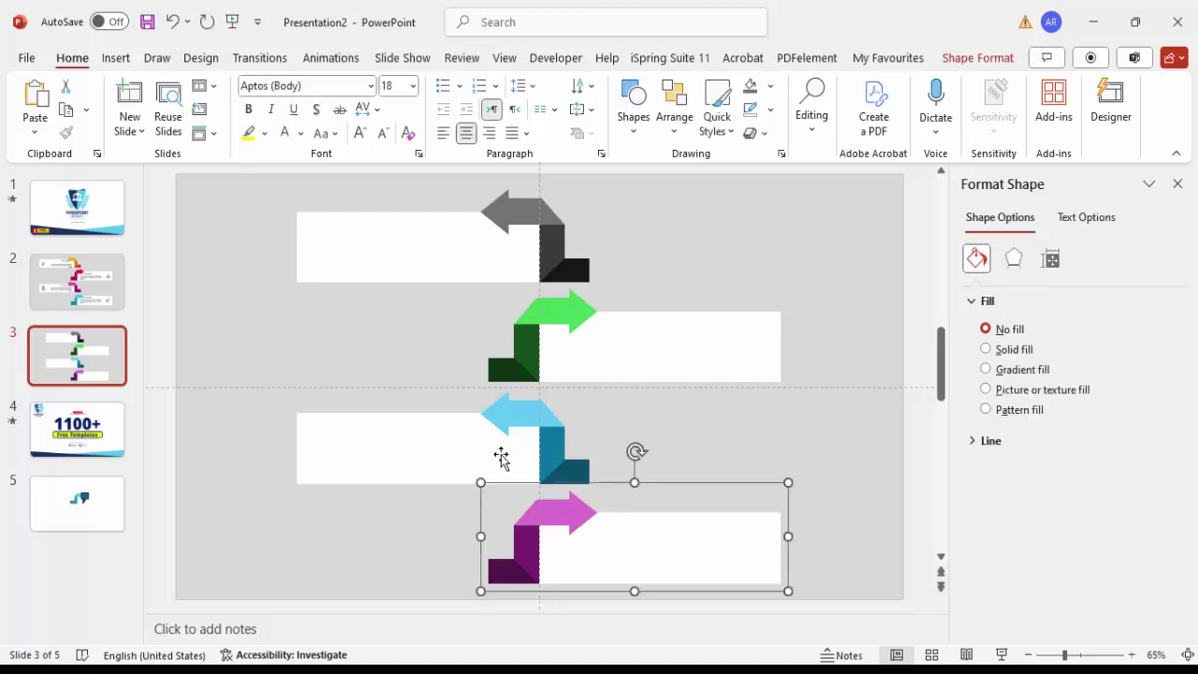
left_click(531, 422)
left_click(560, 456, "shift")
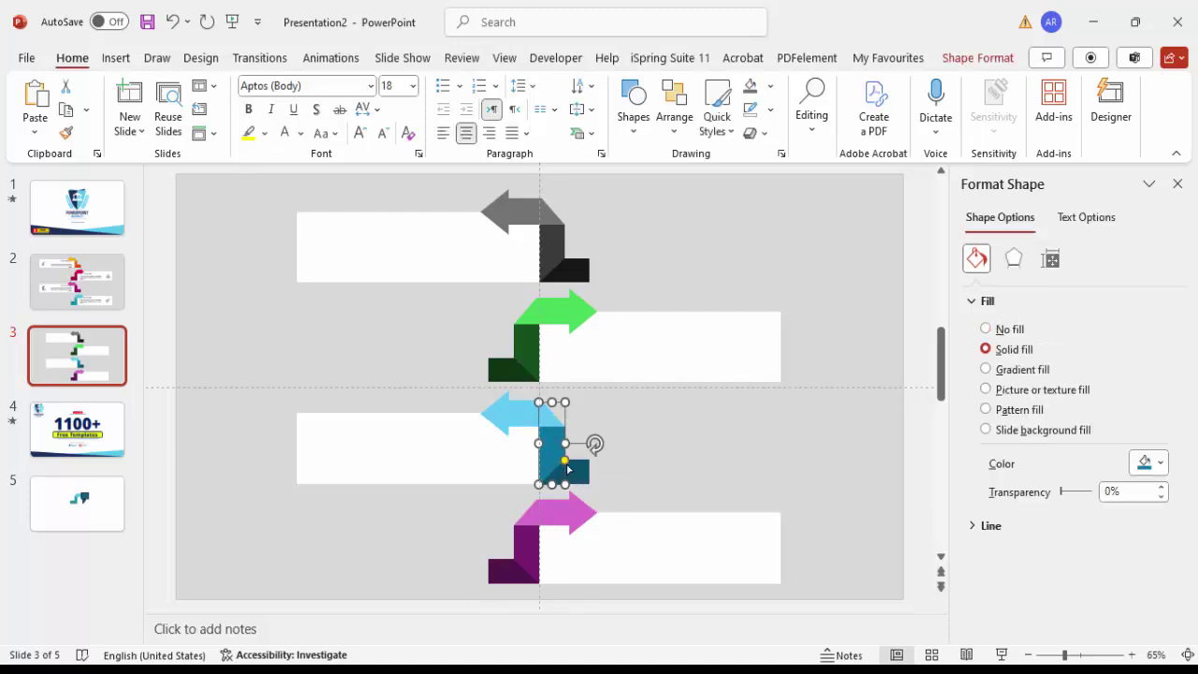
left_click(576, 470, "shift")
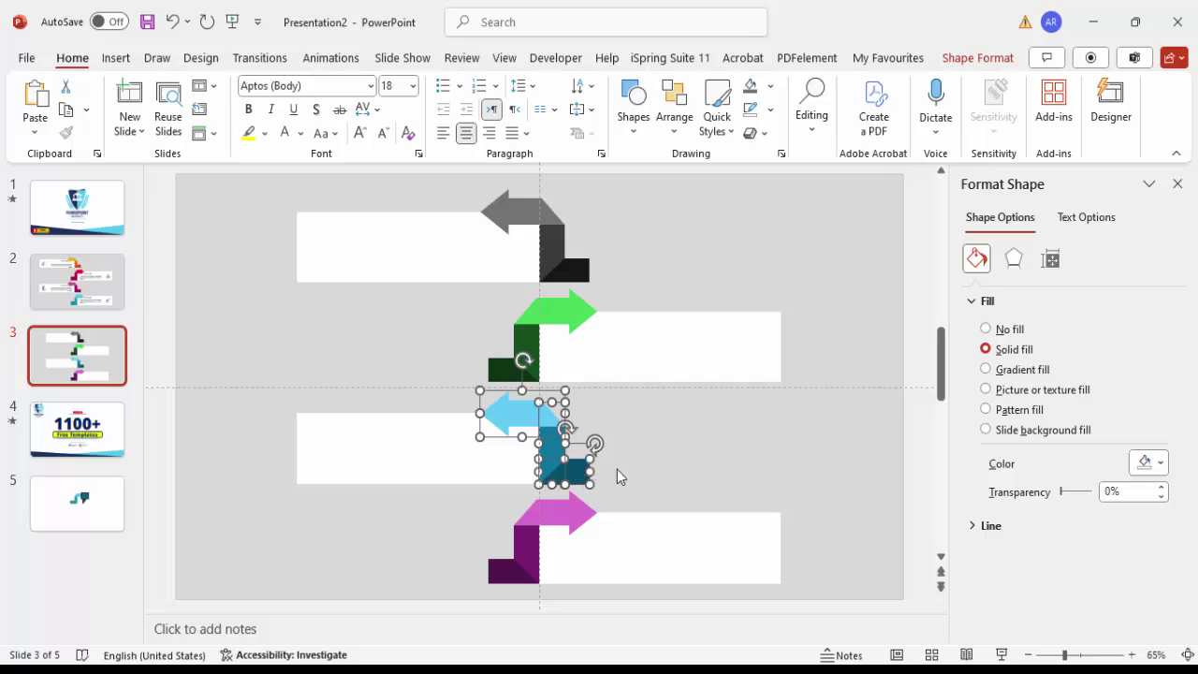
key("ctrl+g")
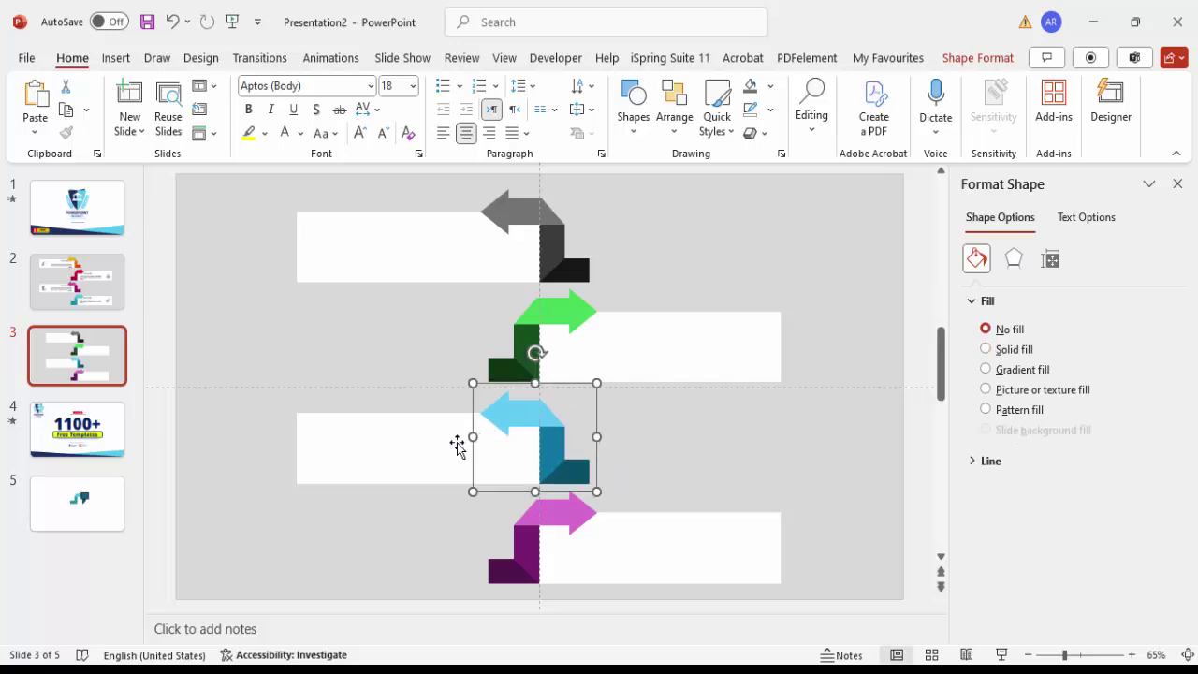
left_click(391, 454)
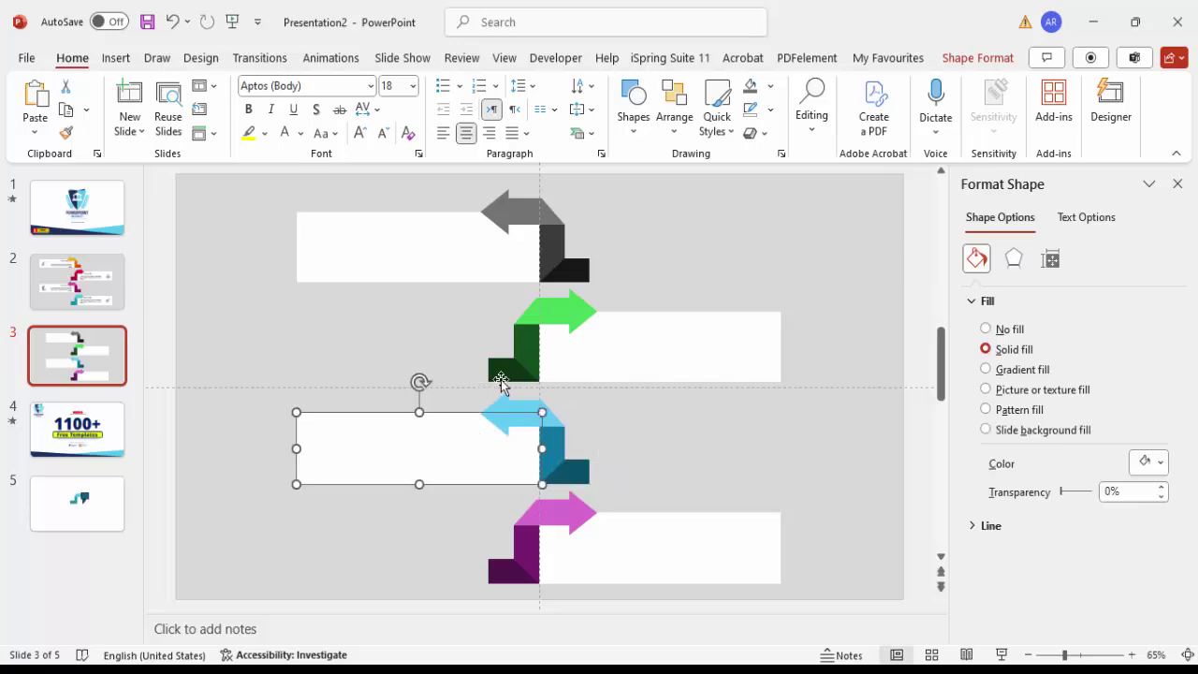
Group the base, vertical part and arrow of the green second ribbon.
left_click(517, 367)
left_click(525, 348, "shift")
left_click(552, 323, "shift")
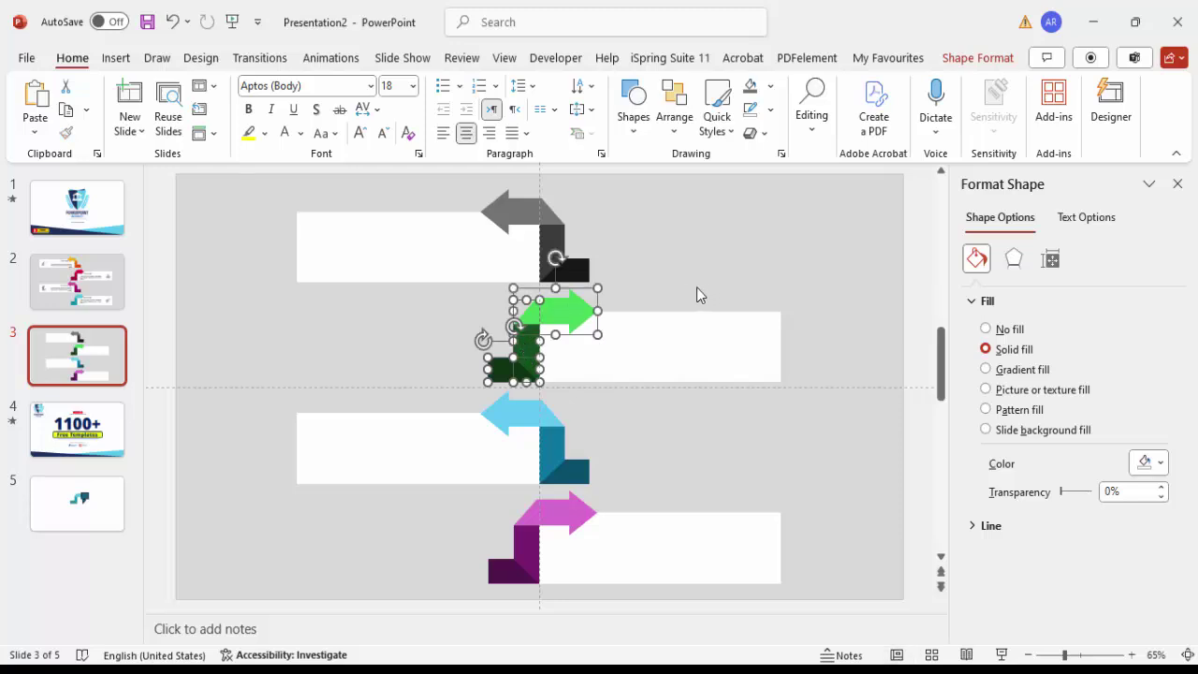
key("ctrl+g")
Group the base, vertical part and arrow of the grey top ribbon.
left_click(575, 260)
left_click(554, 243, "shift")
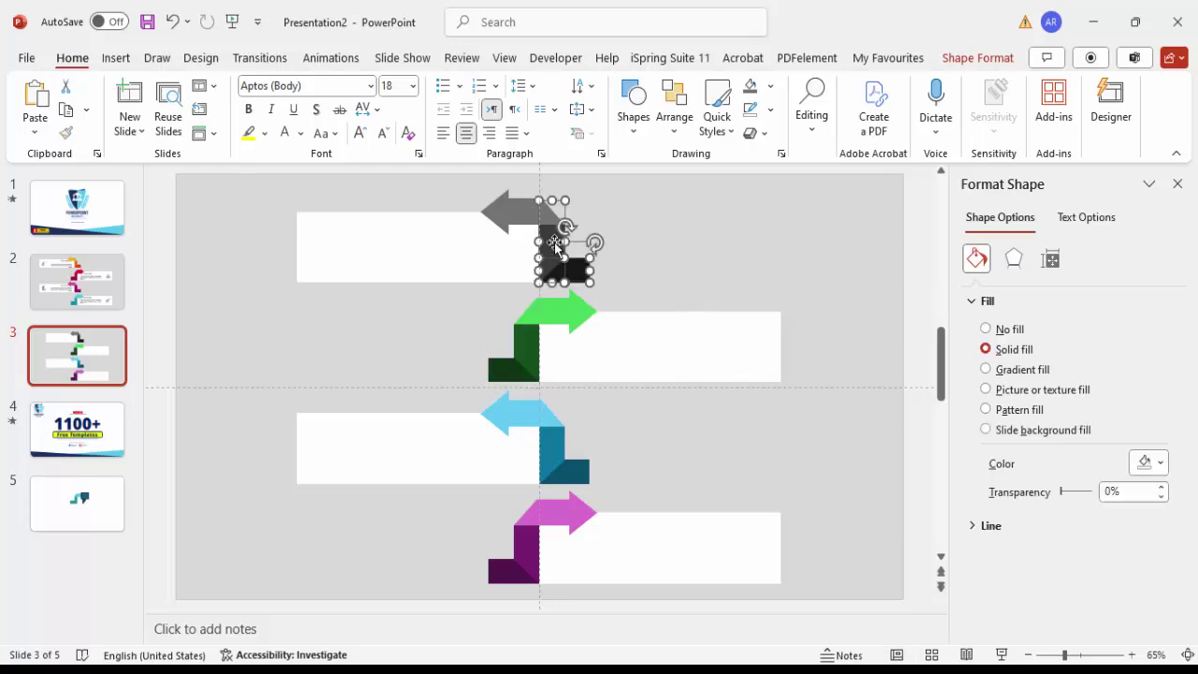
left_click(512, 214, "shift")
key("ctrl+g")
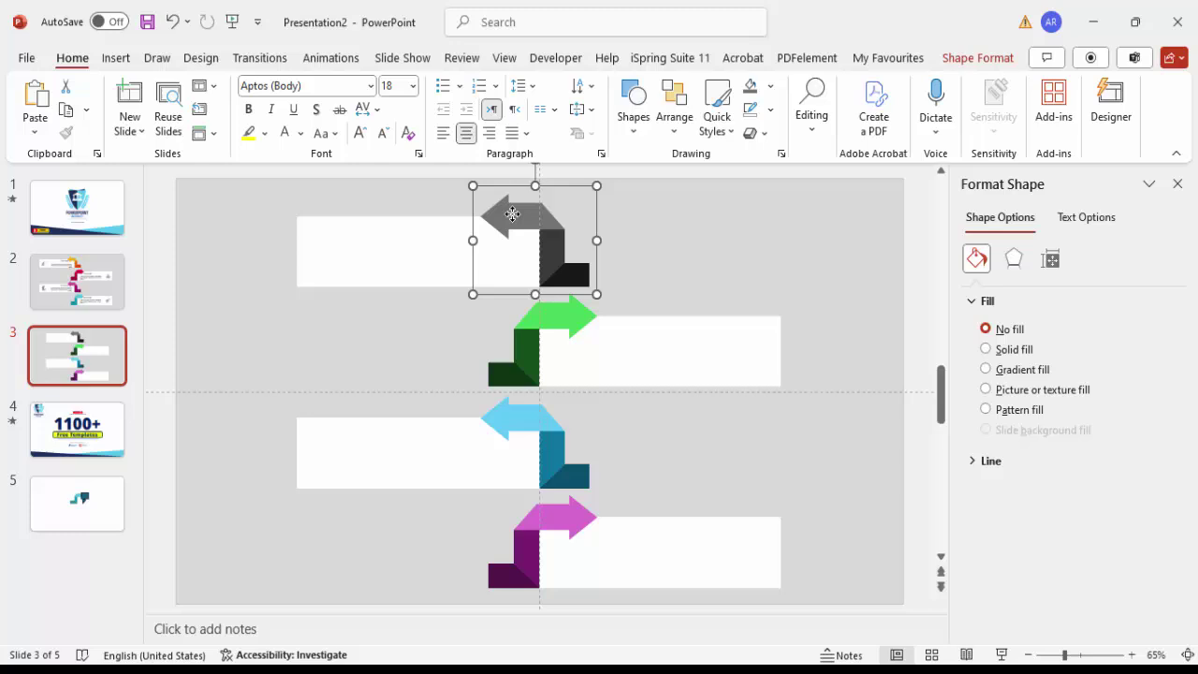
left_click(675, 270)
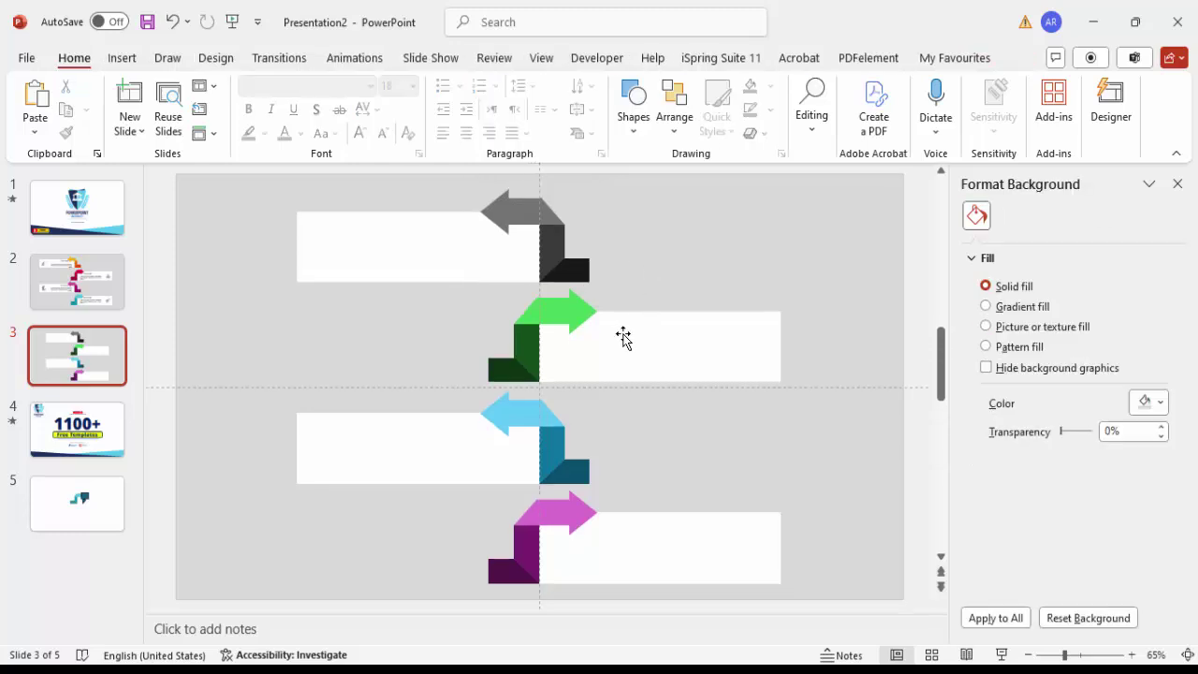
Insert a text box on the bottom white banner with the text "01 TITLE HERE".
left_click(130, 62)
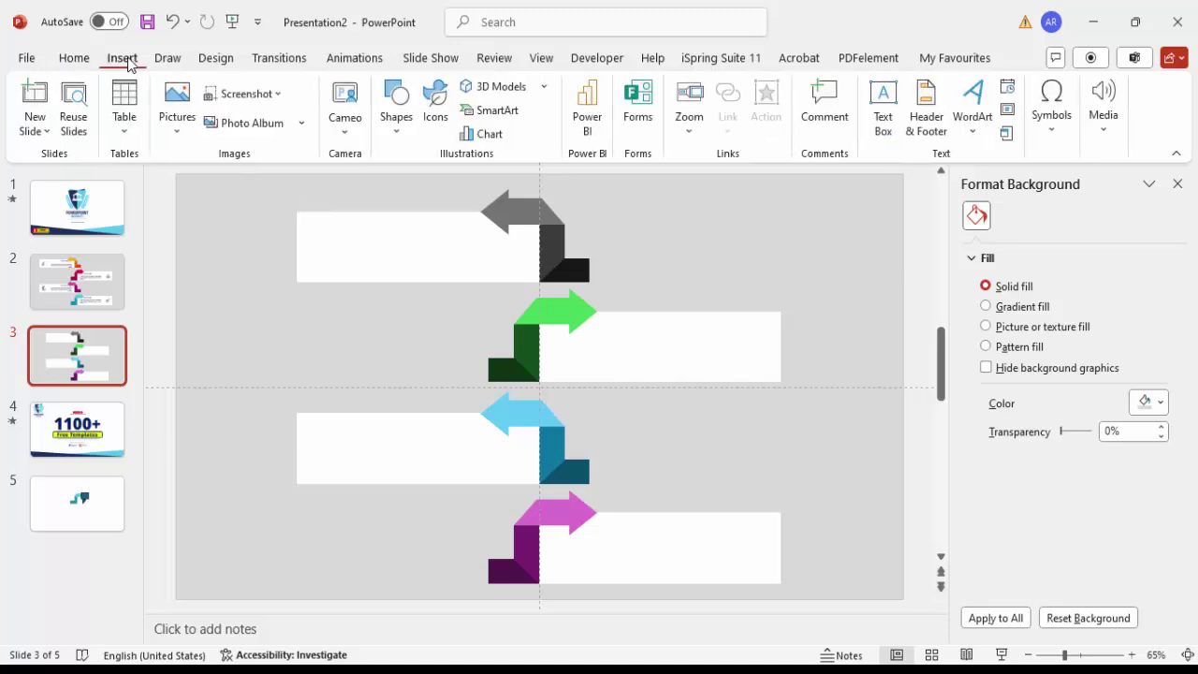
left_click(883, 103)
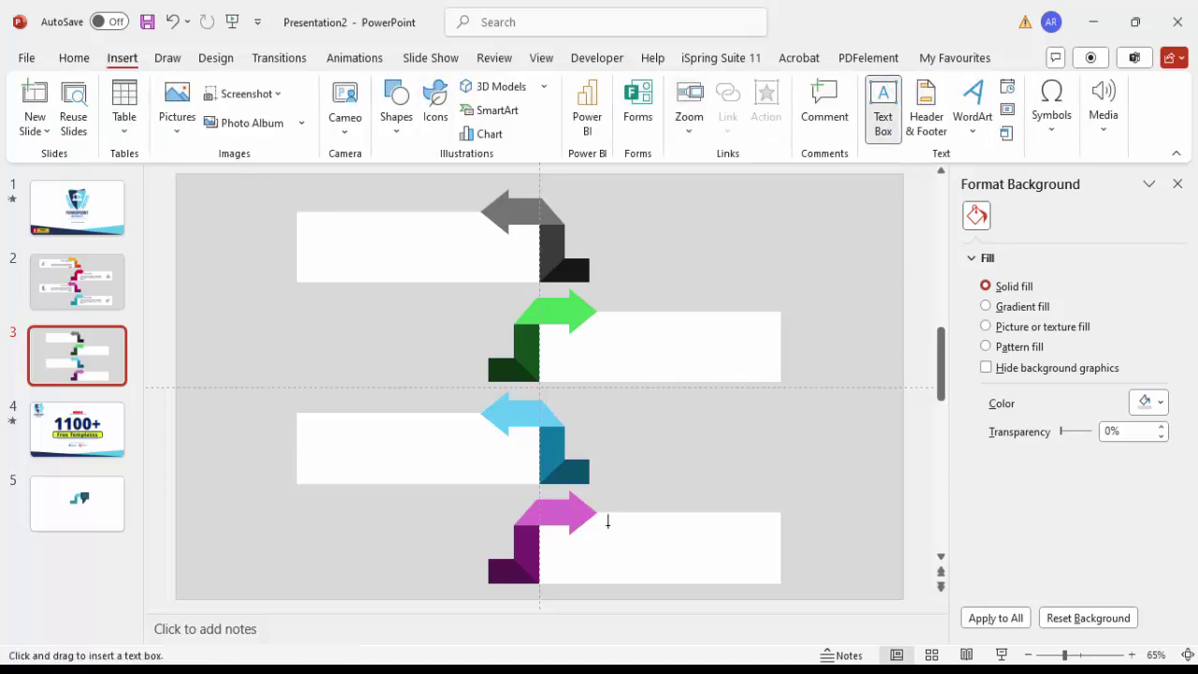
left_click_drag(606, 534, 749, 546)
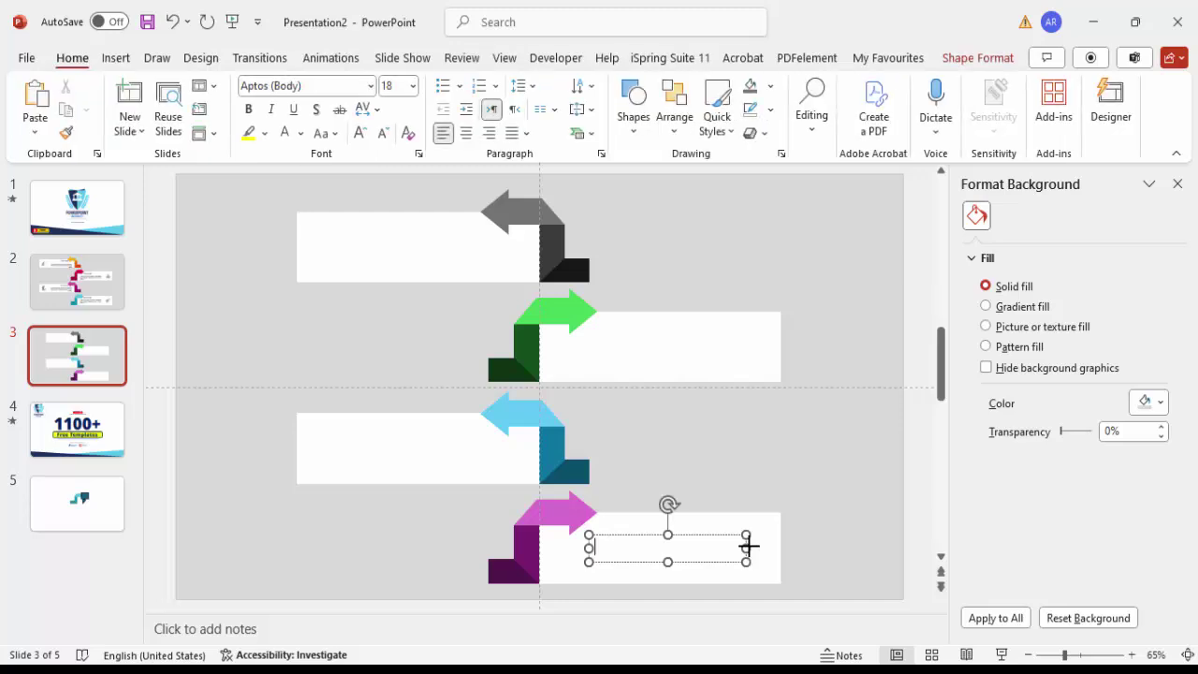
type("TITLE")
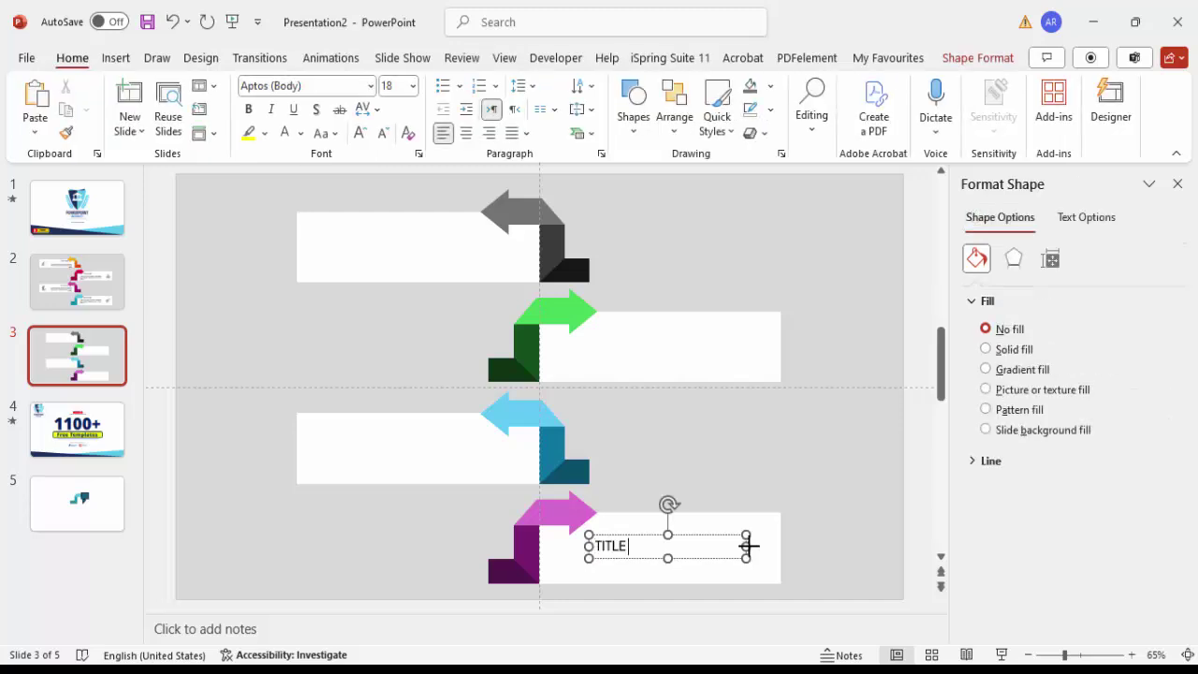
type(" HERE")
type("01")
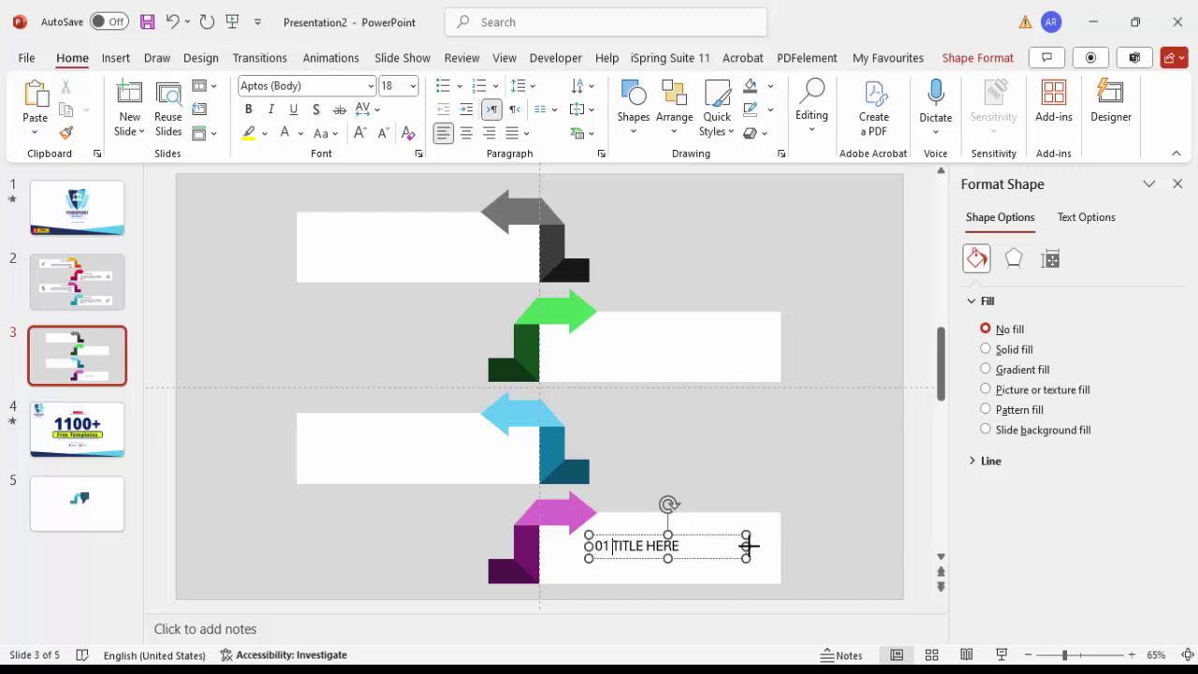
Make the "01 TITLE HERE" text bold and move its text box up to the upper edge of the bottom banner.
left_click(251, 110)
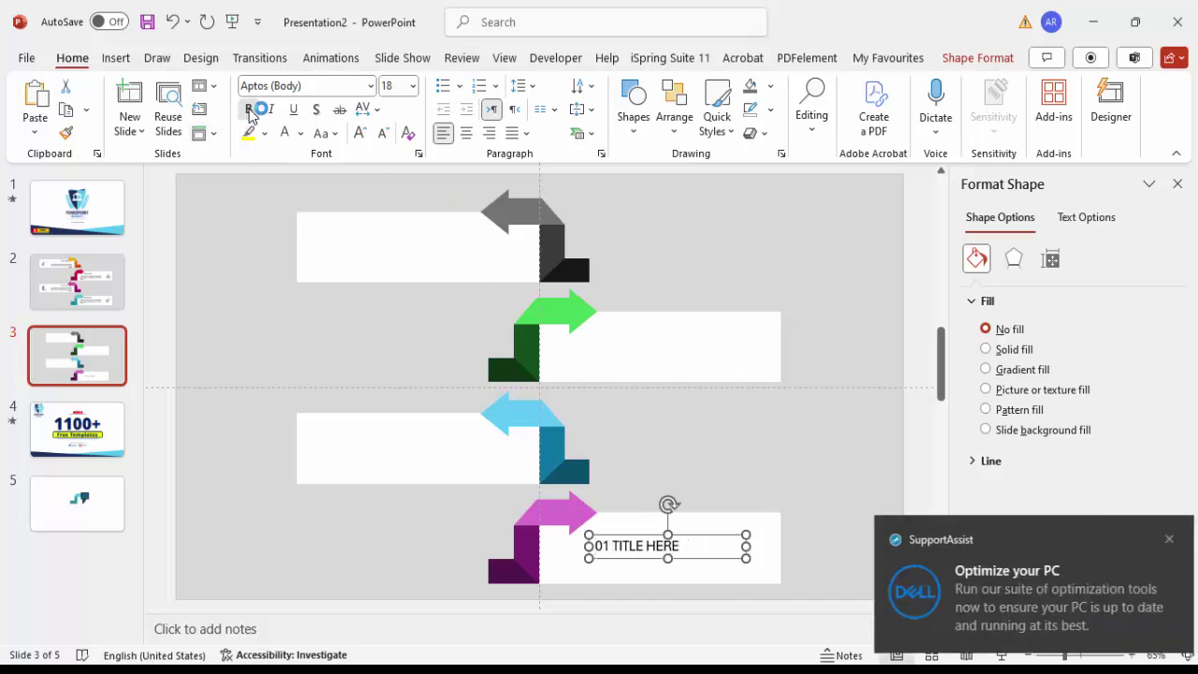
left_click(1169, 539)
left_click_drag(639, 535, 636, 517)
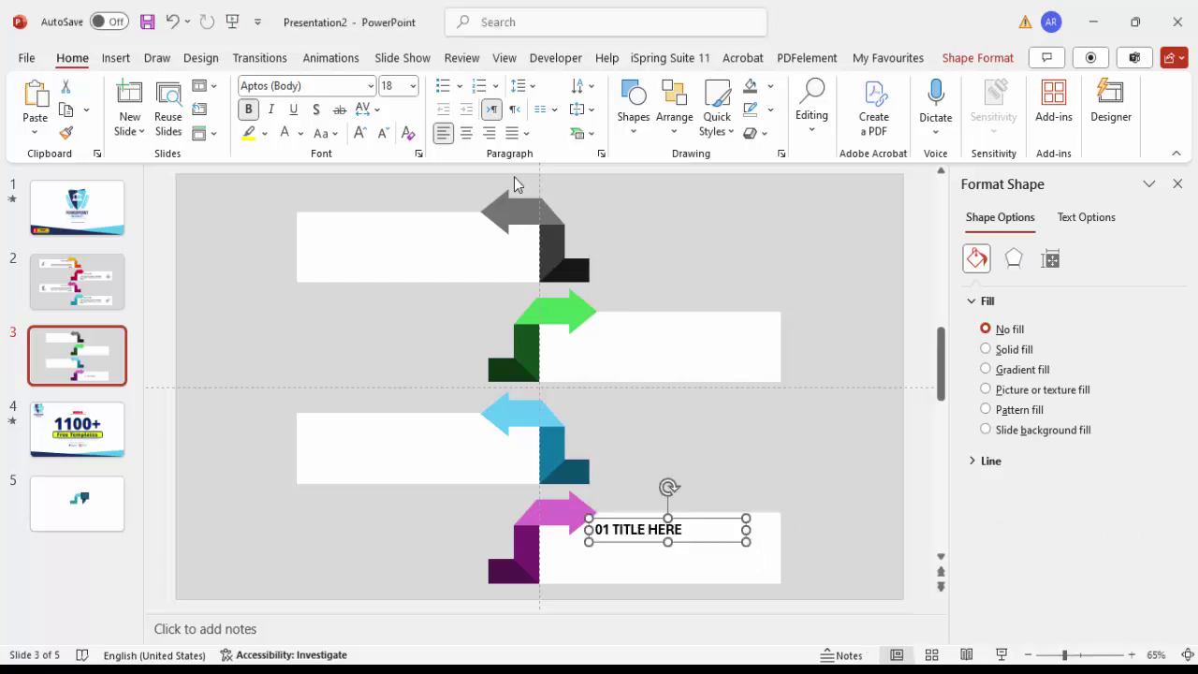
left_click(770, 86)
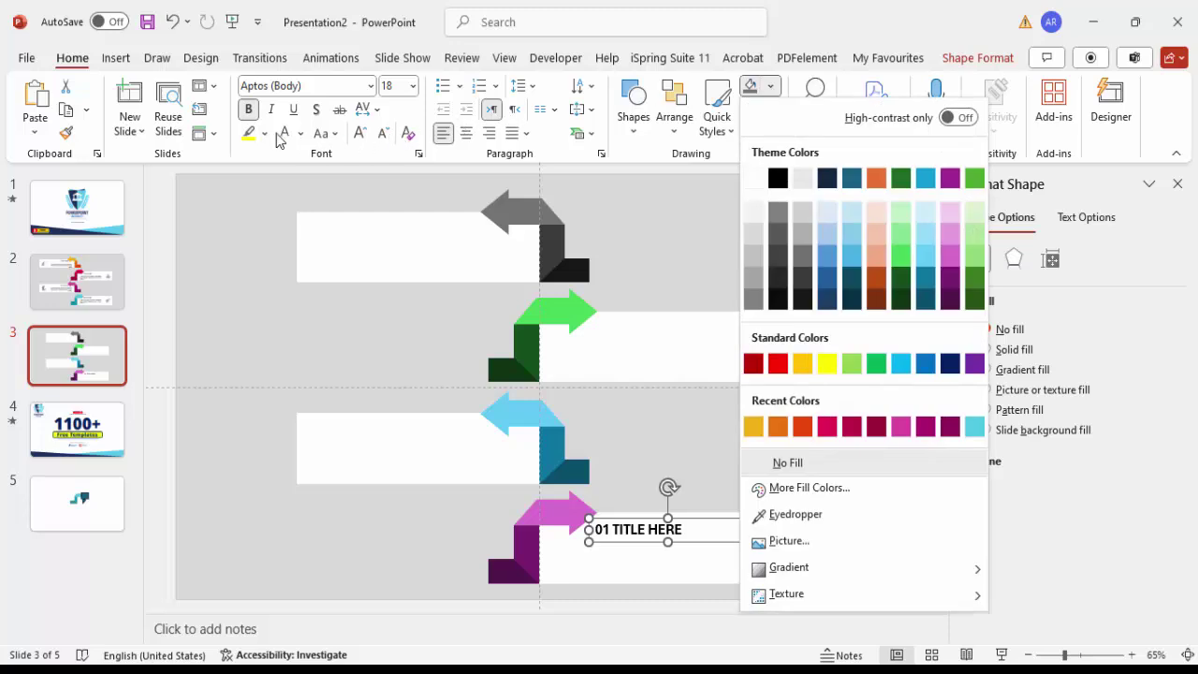